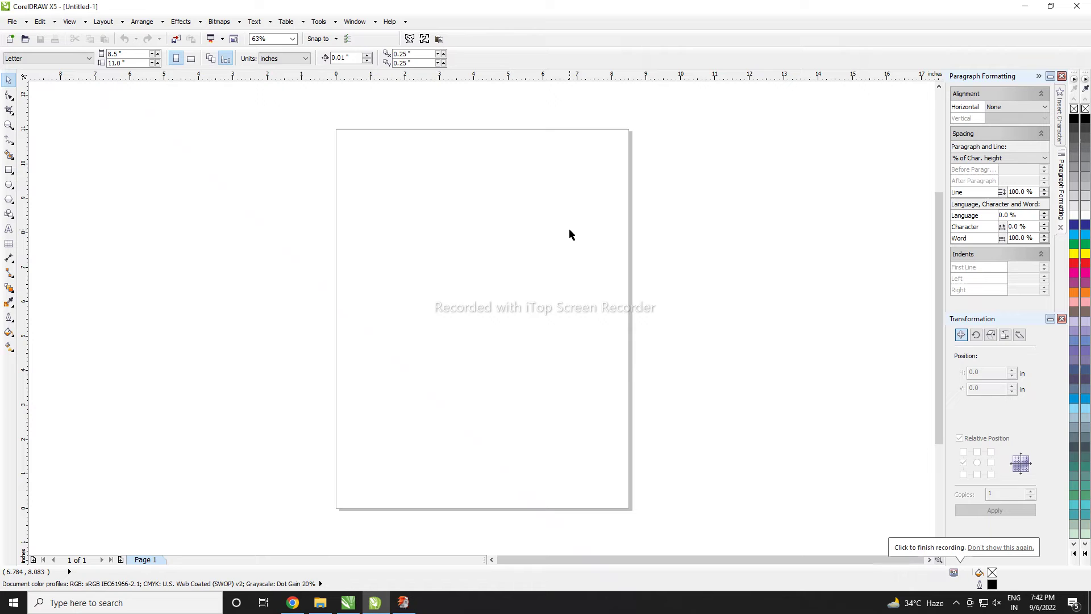
Step: Copy the labelled dog anatomy image from the Chrome search results
click(293, 601)
right_click(814, 195)
click(864, 321)
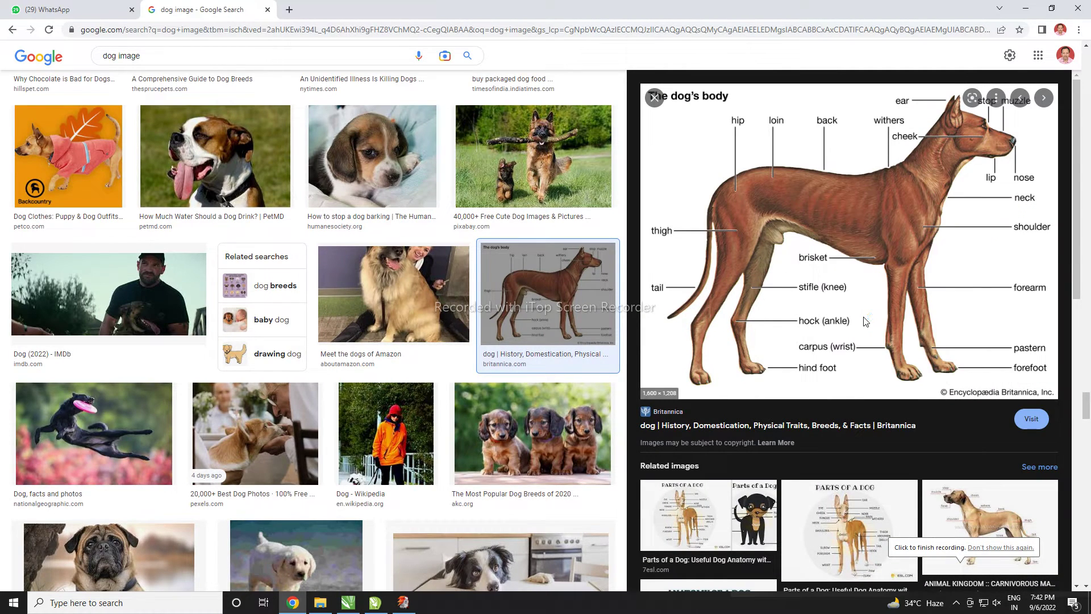
key(Escape)
key(alt+Tab)
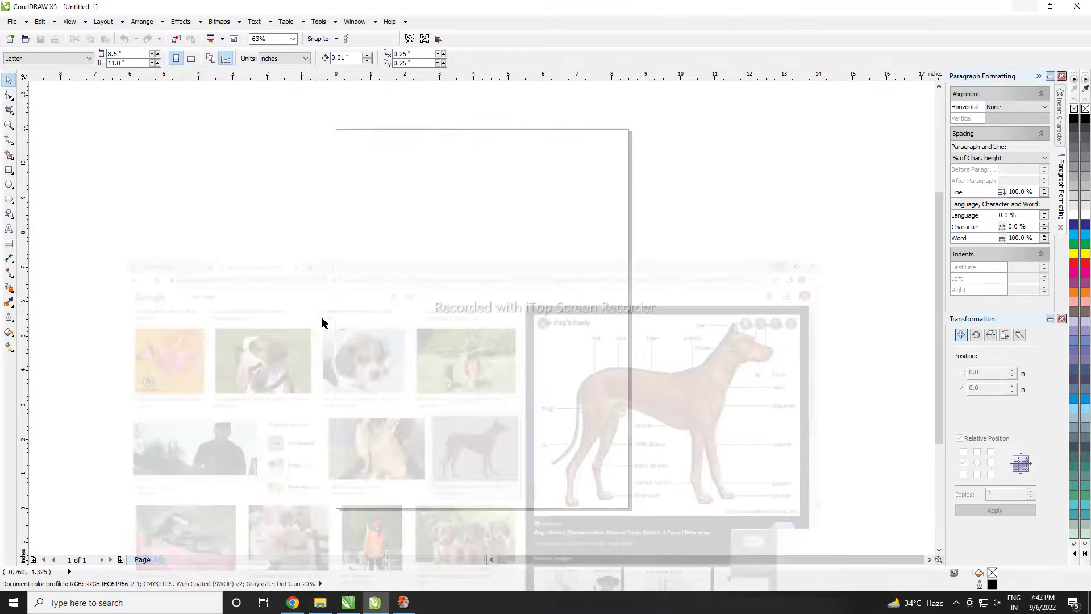
Step: Try importing the saved dog image from the Desktop, dismiss the unsupported-format error, then paste it onto the page
key(ctrl+i)
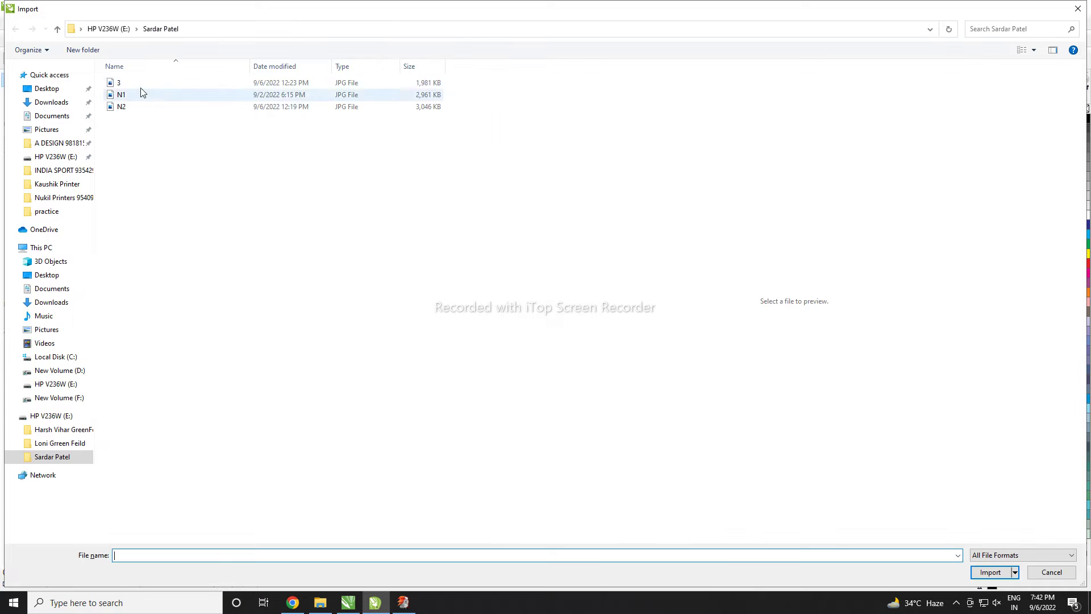
click(46, 88)
double_click(156, 121)
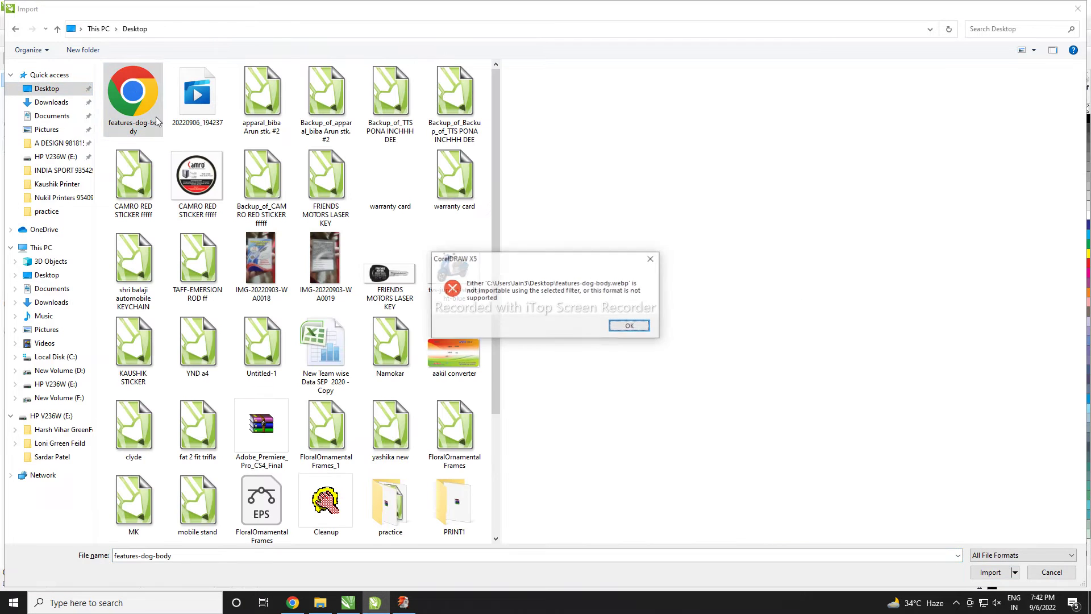
click(630, 326)
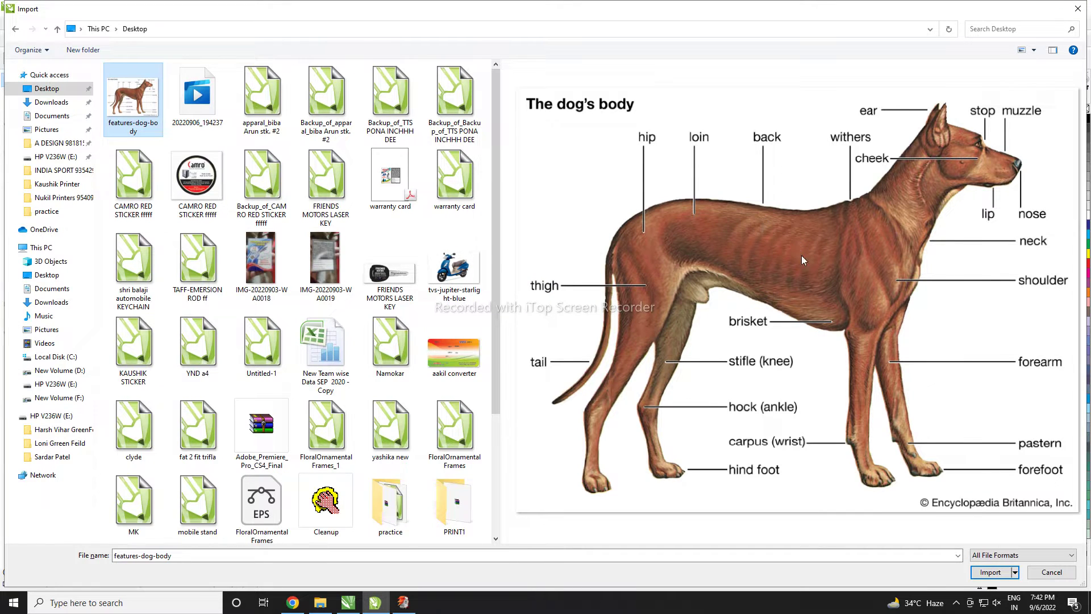
right_click(758, 220)
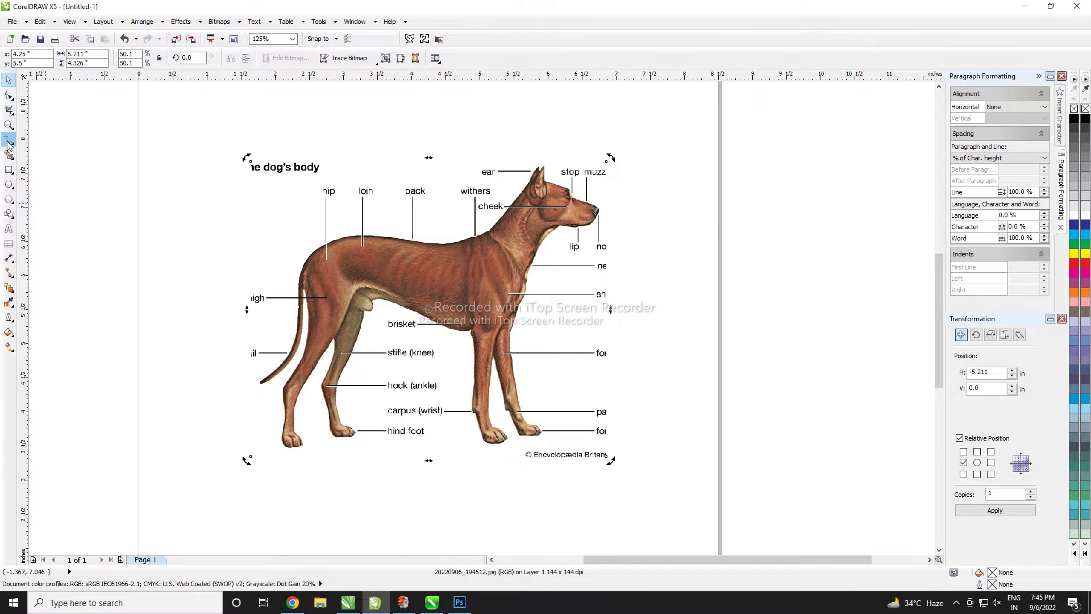
click(9, 139)
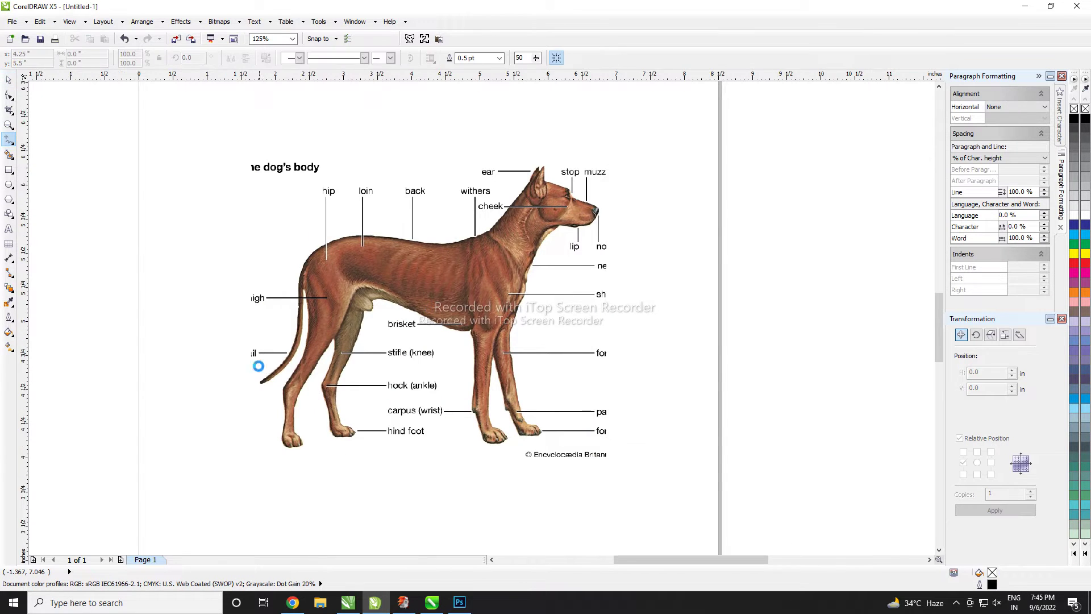
Step: Zoom in and draw a first trial line from the hind paw tip up the leg
scroll(271, 429, up, 4)
scroll(349, 528, up, 2)
click(360, 468)
double_click(271, 393)
double_click(295, 130)
scroll(444, 306, down, 2)
scroll(443, 306, down, 2)
scroll(444, 306, down, 2)
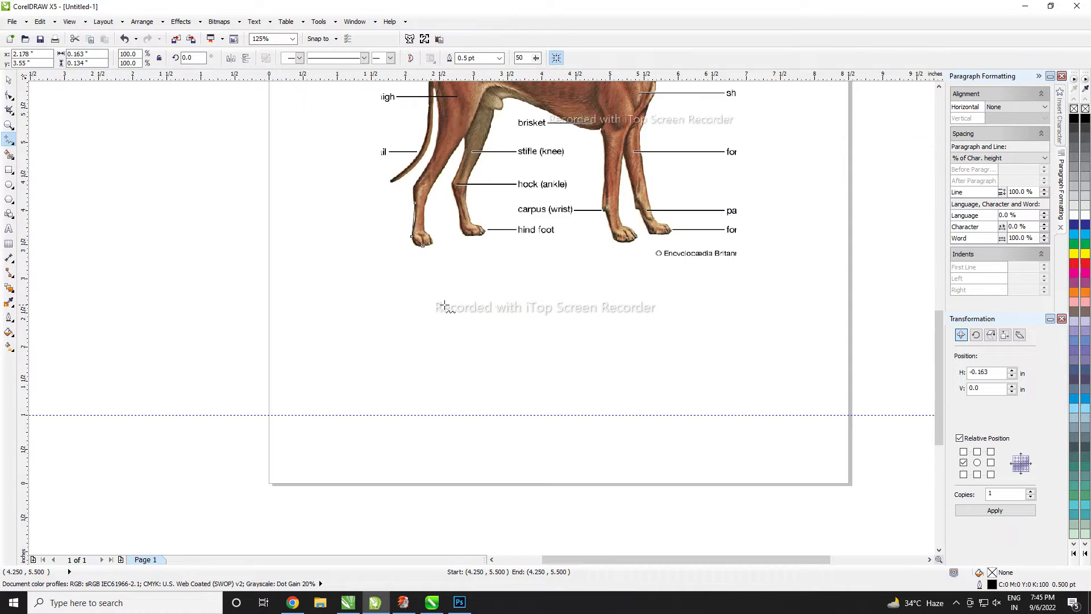
scroll(437, 305, up, 2)
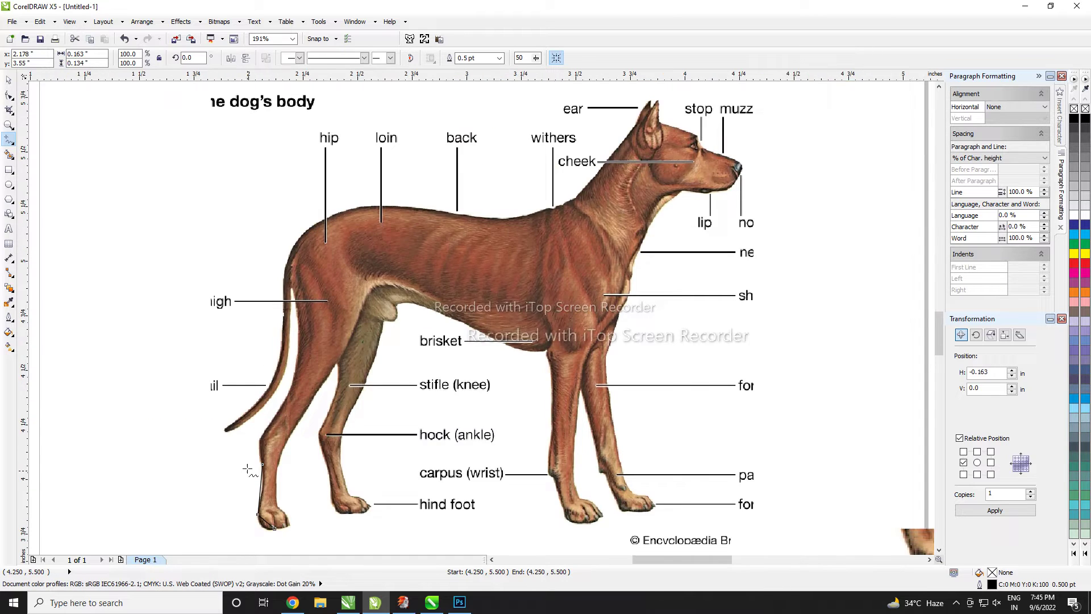
scroll(280, 452, up, 3)
Step: Place polyline points up the hind leg, around the tail tip, thigh and hip to the withers
click(284, 386)
scroll(318, 256, up, 2)
click(344, 144)
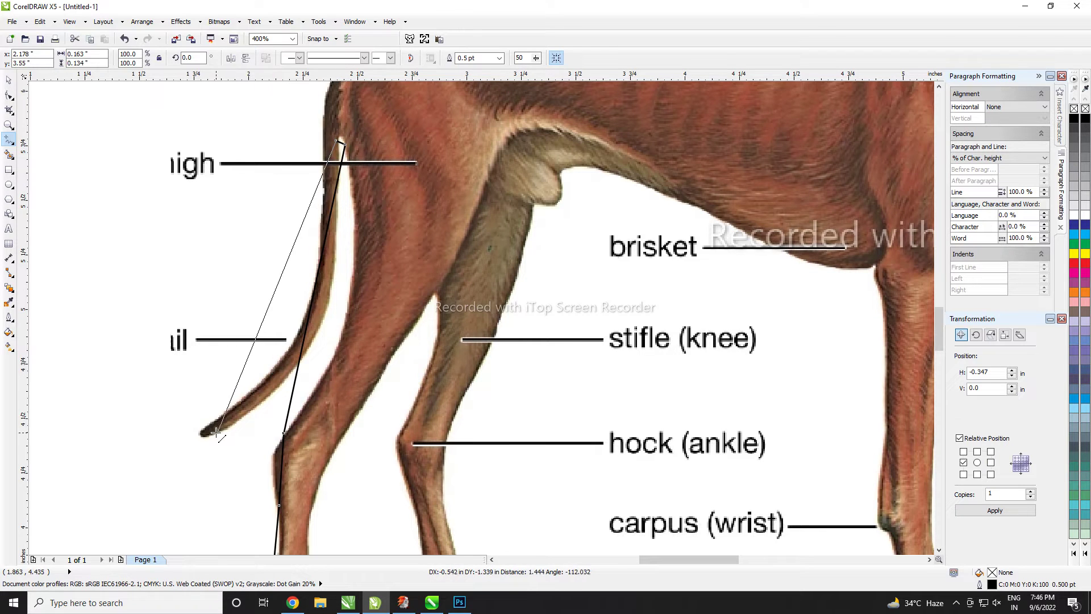
click(281, 385)
click(207, 432)
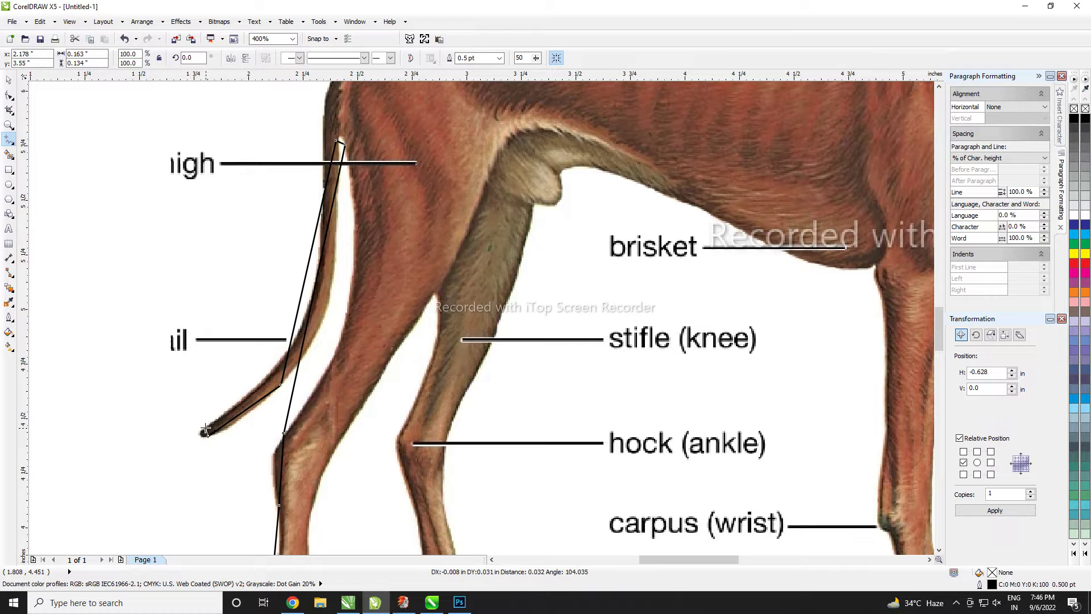
click(318, 271)
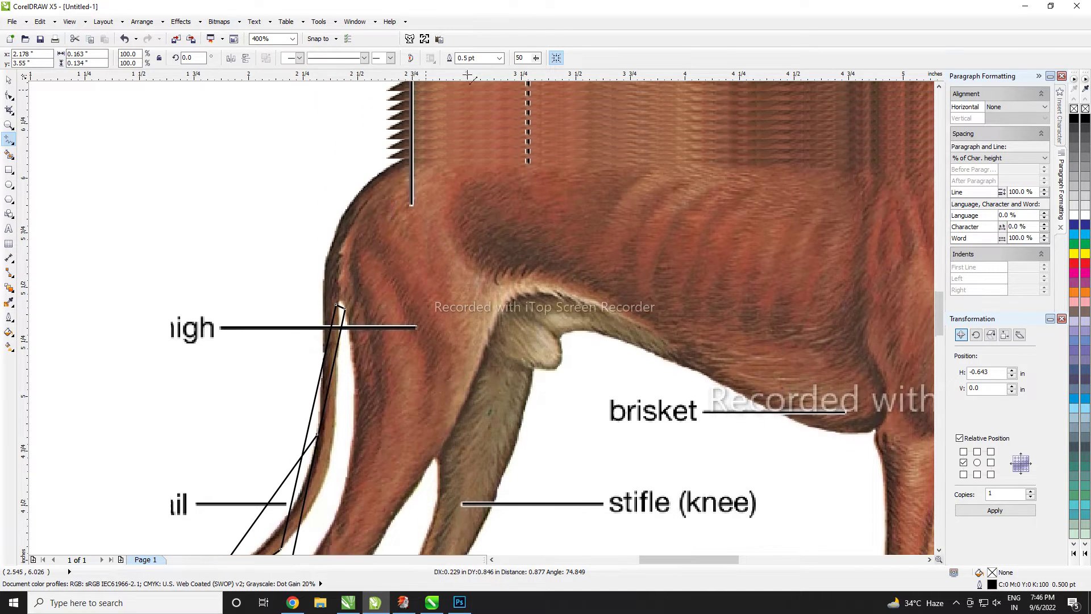
click(398, 159)
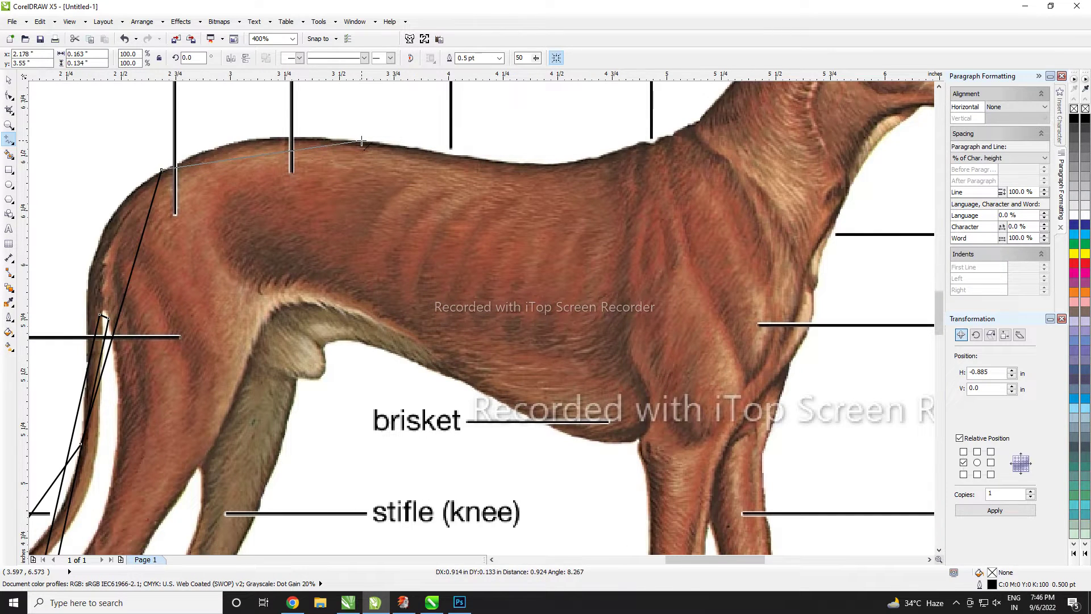
click(362, 141)
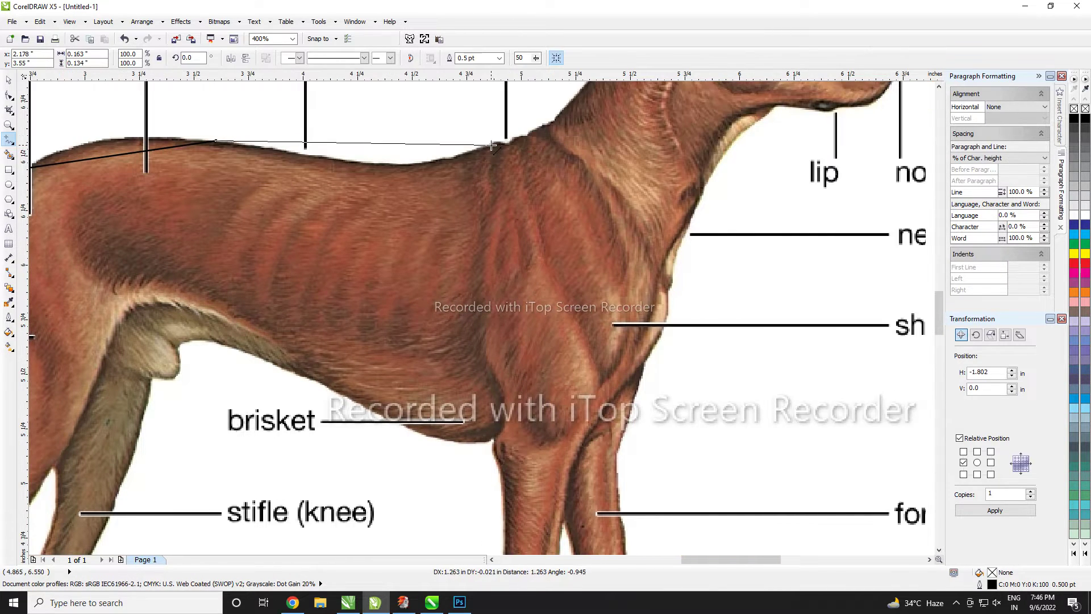
click(492, 146)
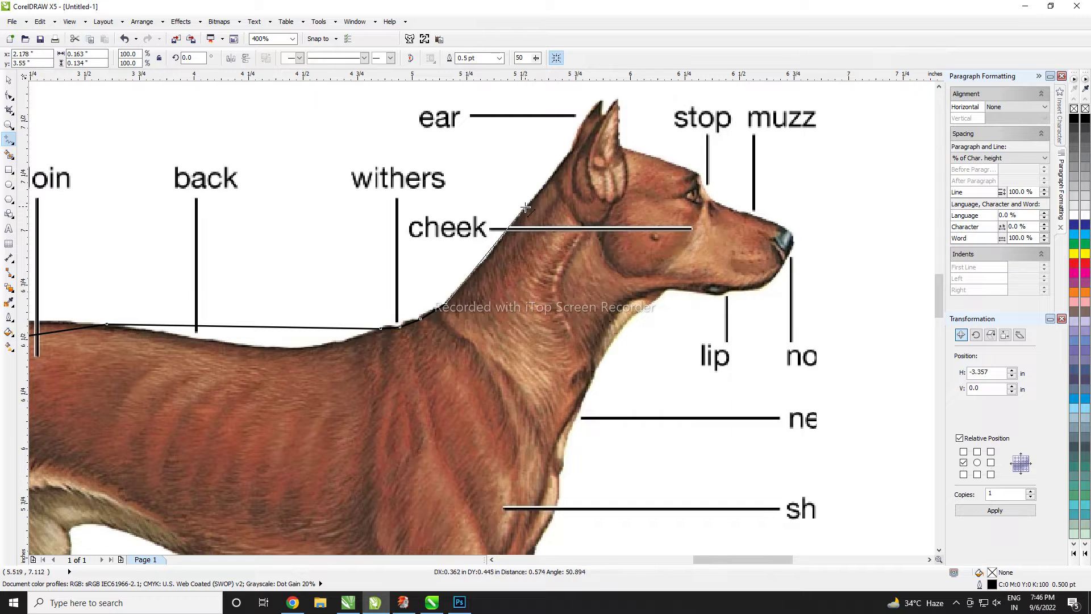
Step: Trace polyline points over the ear, stop, muzzle and nose tip, back under the jaw to the throat
click(572, 150)
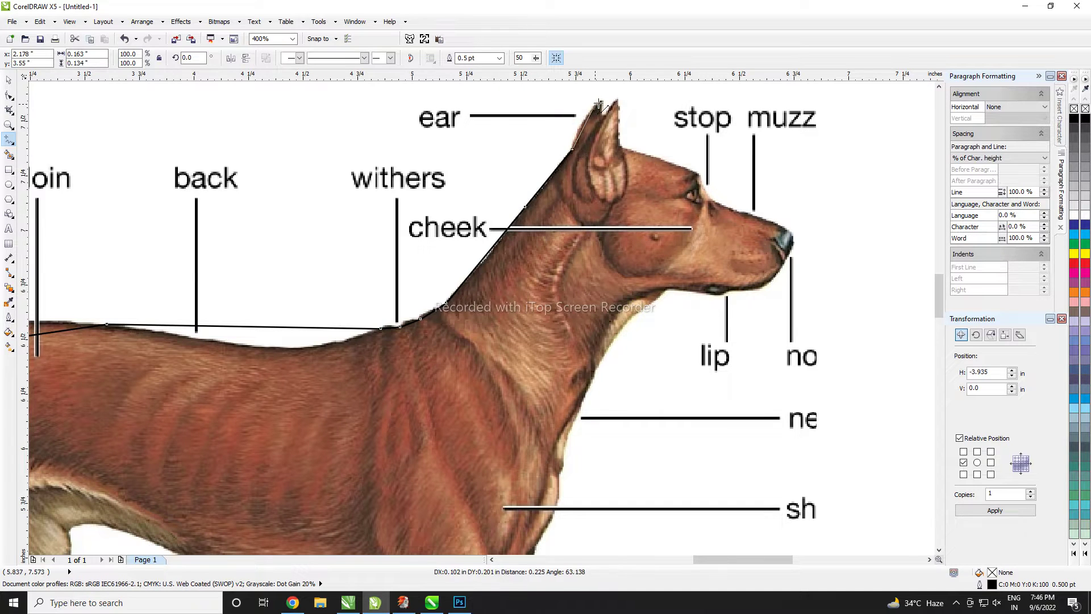
click(600, 100)
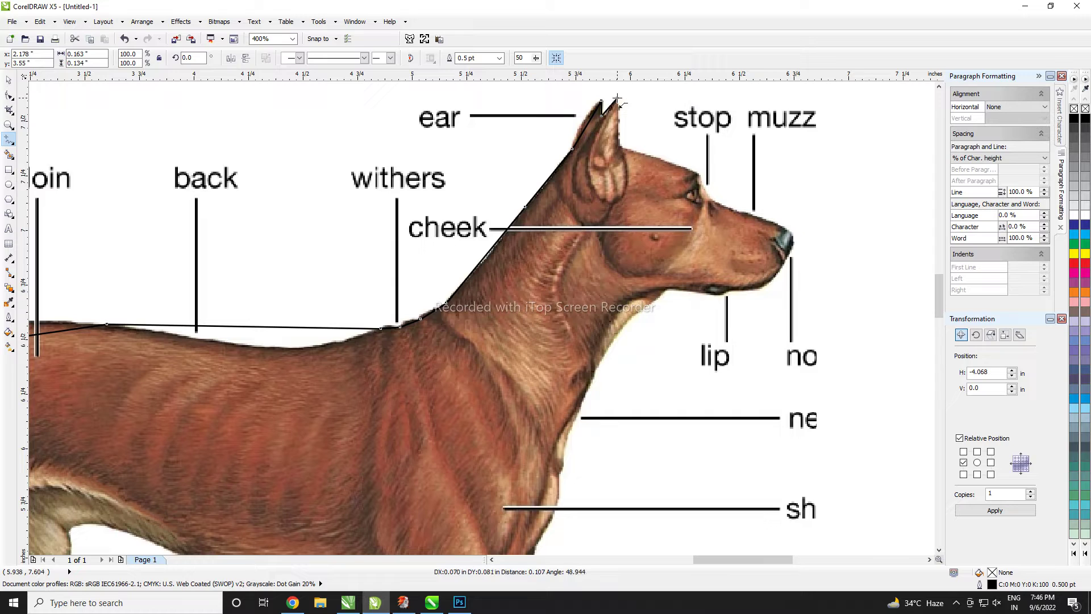
click(619, 148)
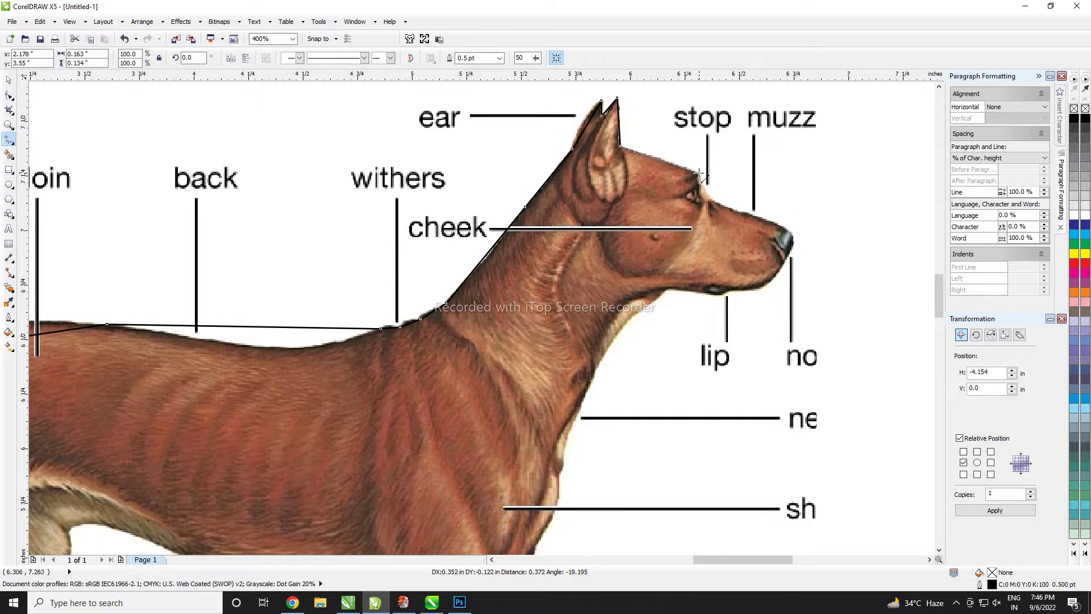
click(699, 172)
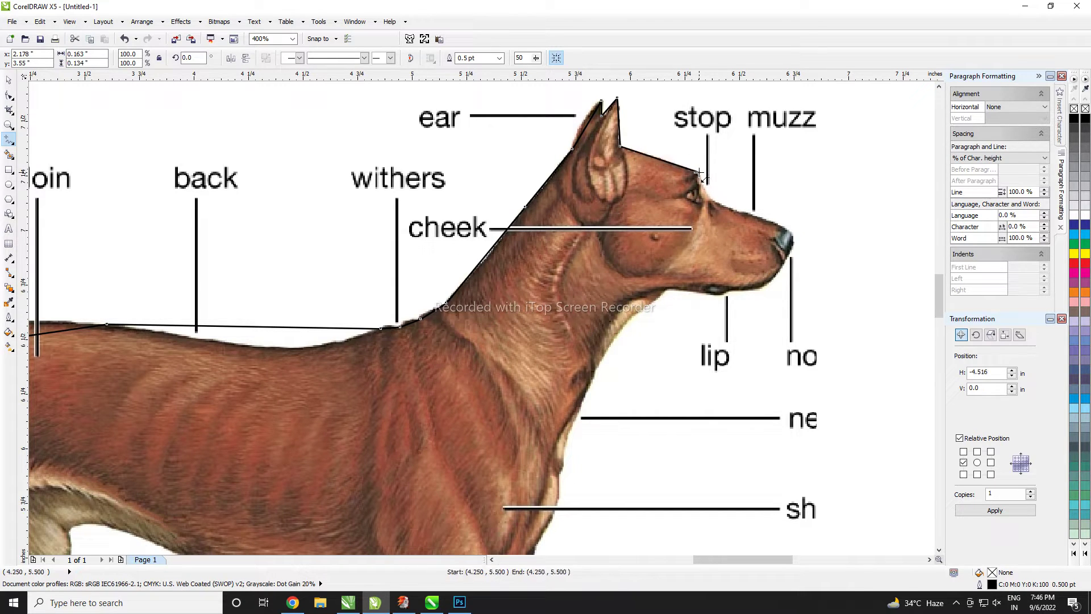
click(715, 202)
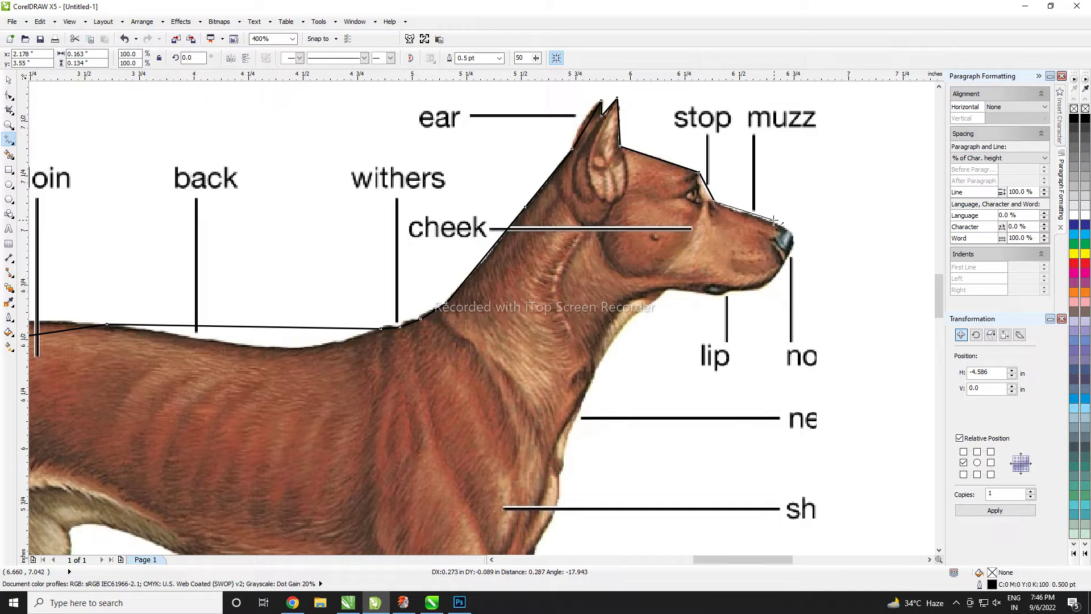
click(748, 211)
click(788, 261)
click(724, 291)
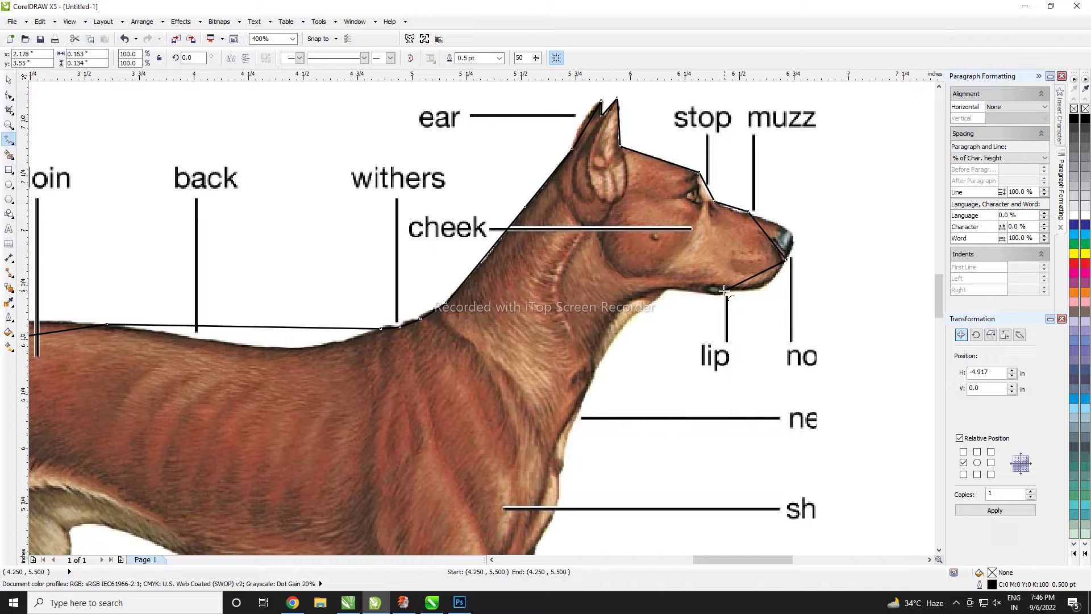
click(669, 287)
click(634, 314)
Step: Continue the outline down the neck and chest, along the foreleg to the front paw tip
scroll(582, 381, down, 2)
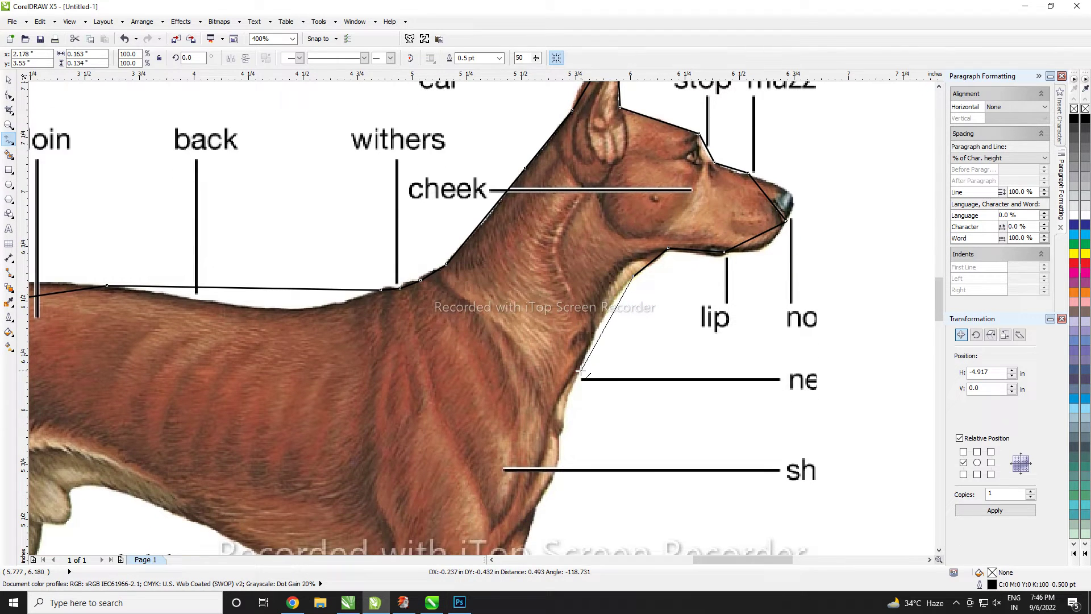
click(594, 334)
click(569, 393)
scroll(565, 393, down, 2)
click(557, 389)
click(534, 461)
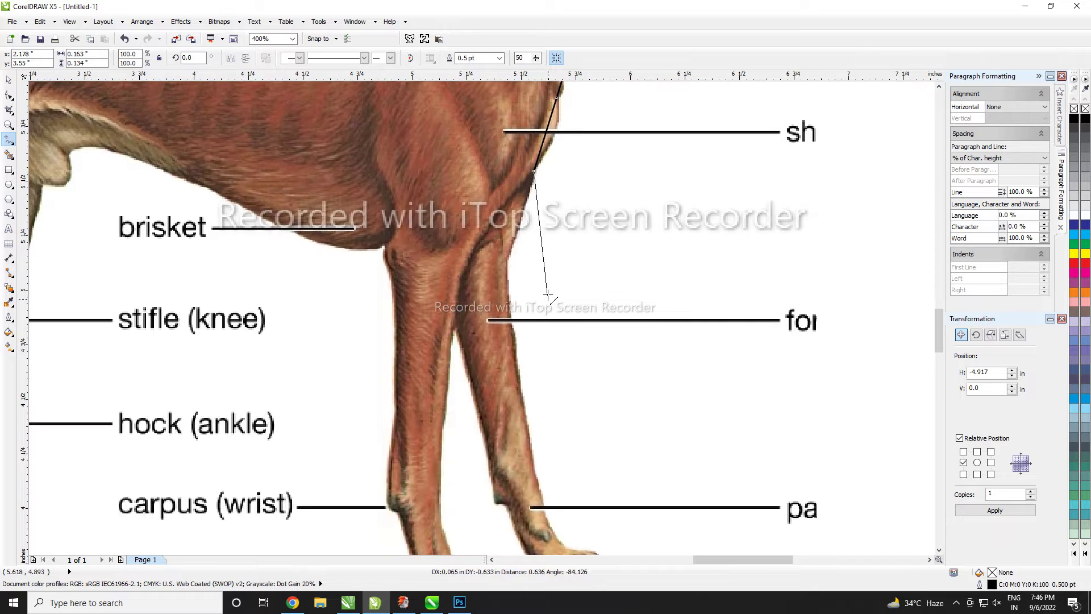
click(505, 261)
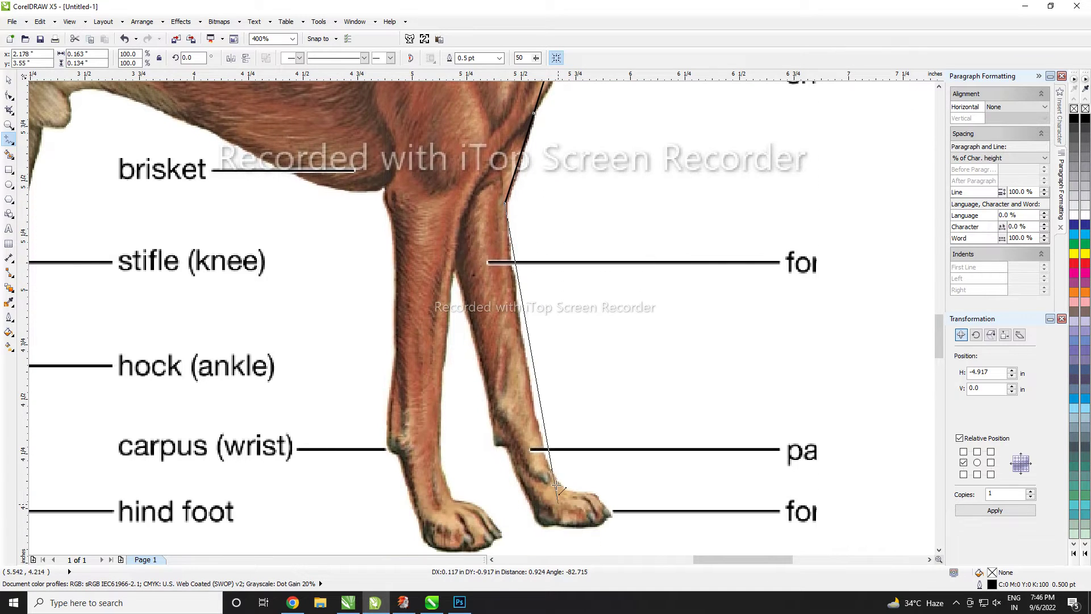
click(544, 449)
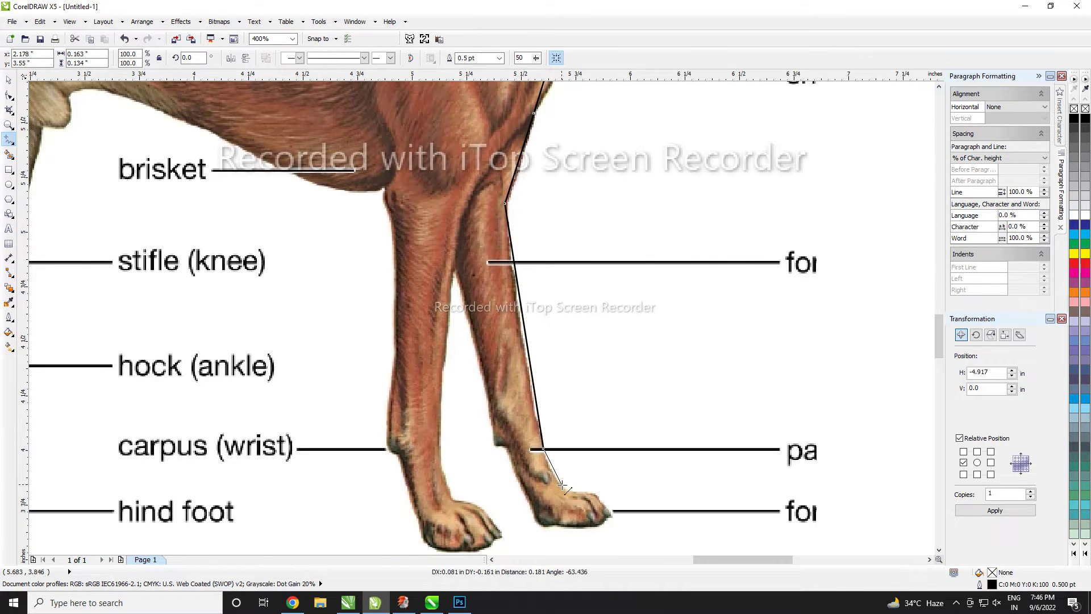
click(602, 500)
click(606, 516)
Step: Trace around the front paw, up the back of the foreleg, and down to the hind paw
click(583, 527)
click(534, 508)
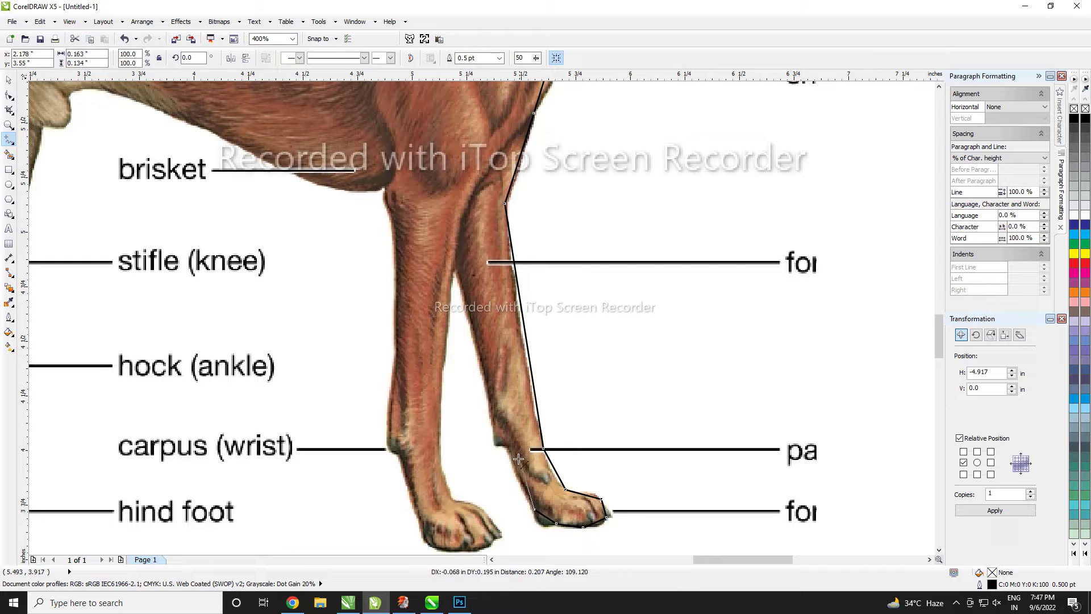
click(503, 446)
click(495, 428)
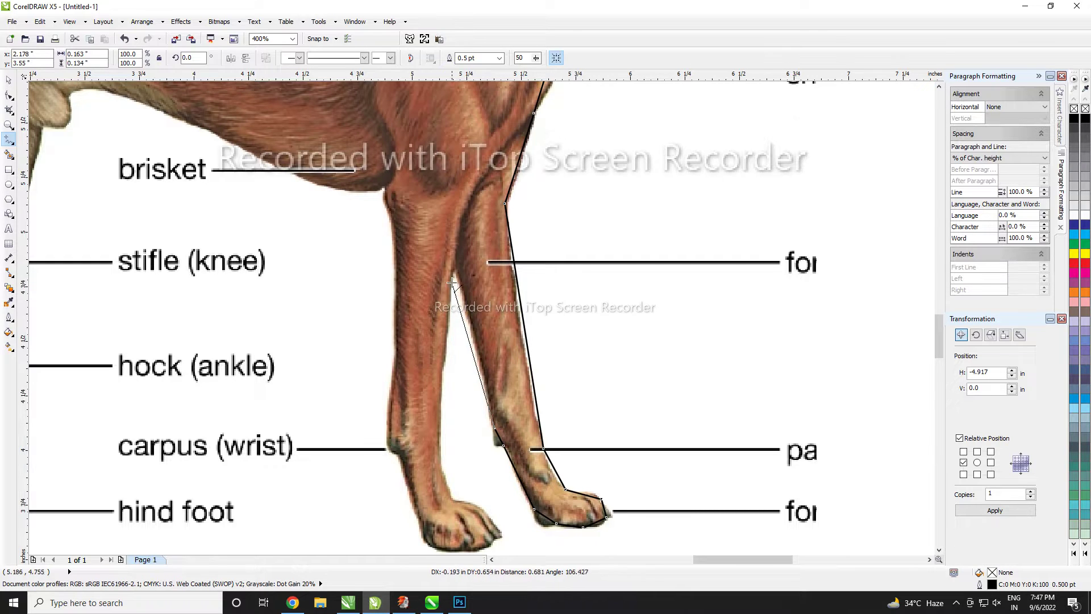
click(453, 268)
click(438, 467)
click(451, 498)
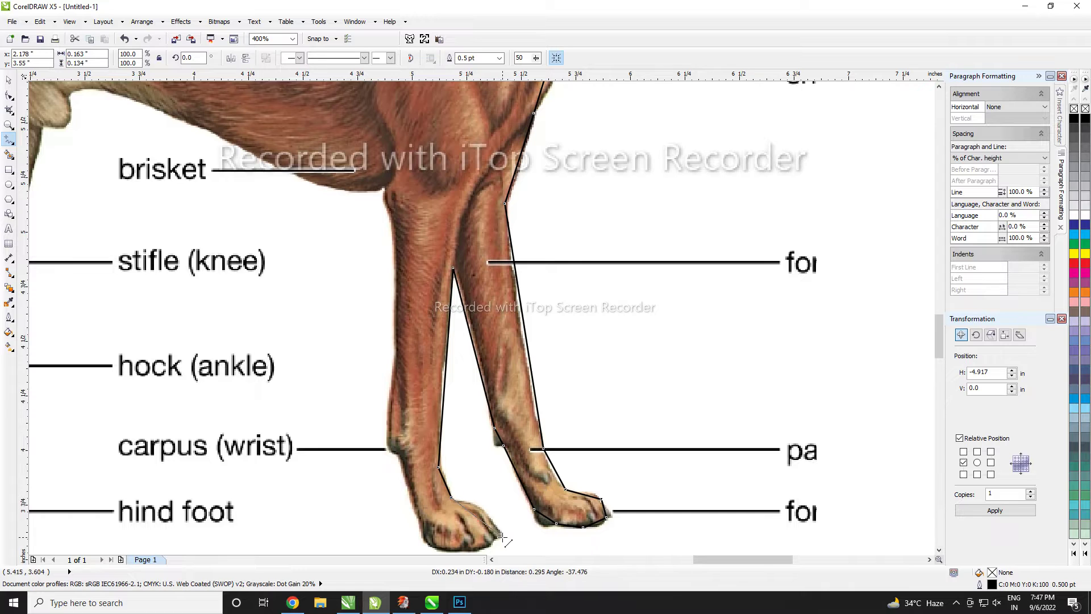
scroll(494, 545, down, 2)
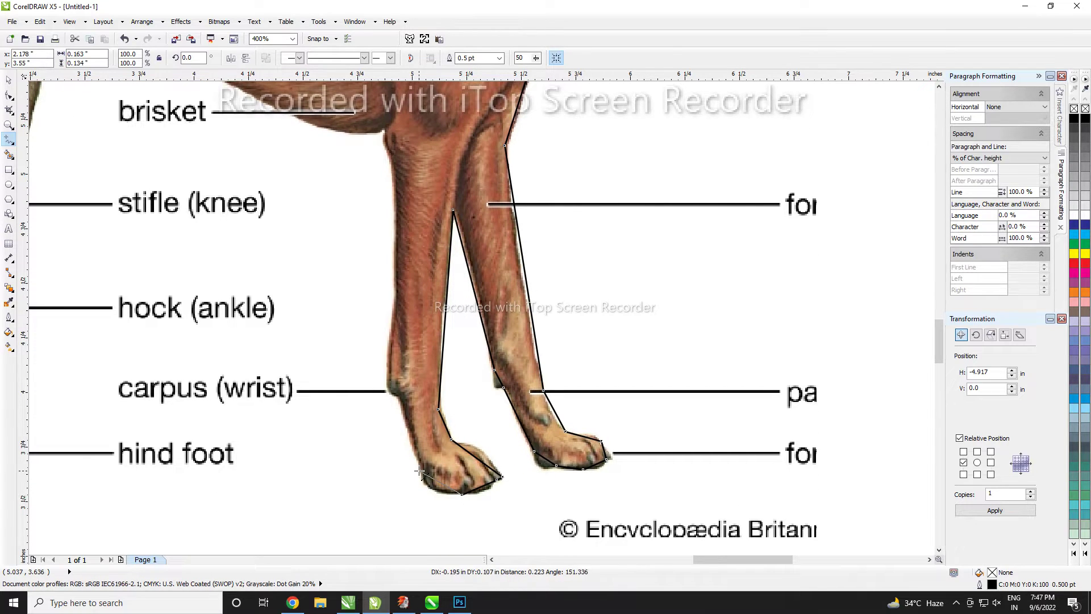
Step: Continue the outline around the hind paw, under the chest, along the belly and down toward the hind foot
click(399, 396)
click(386, 362)
click(395, 293)
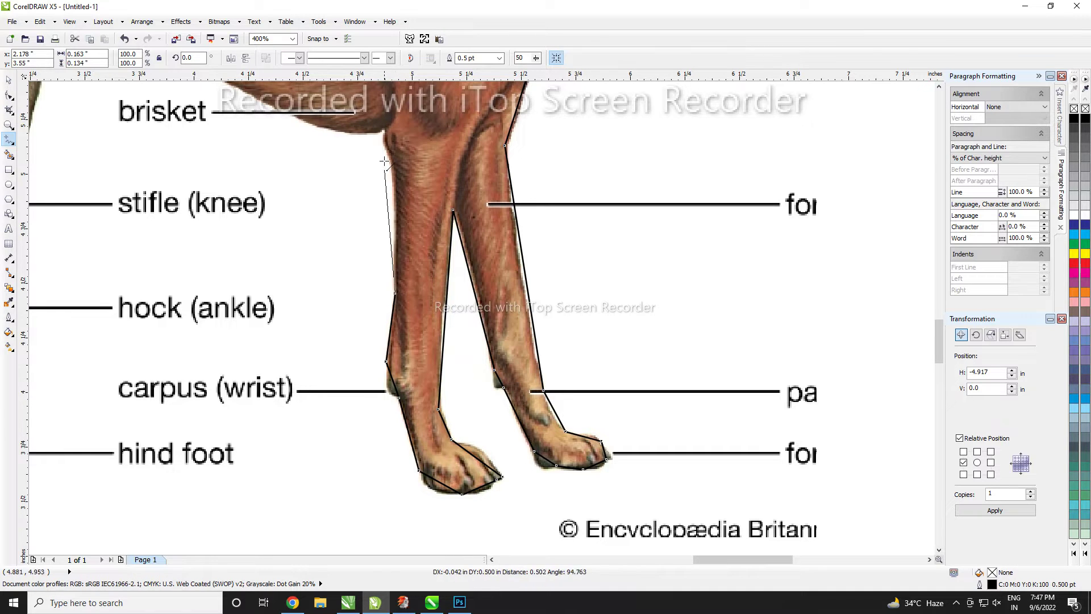
click(387, 154)
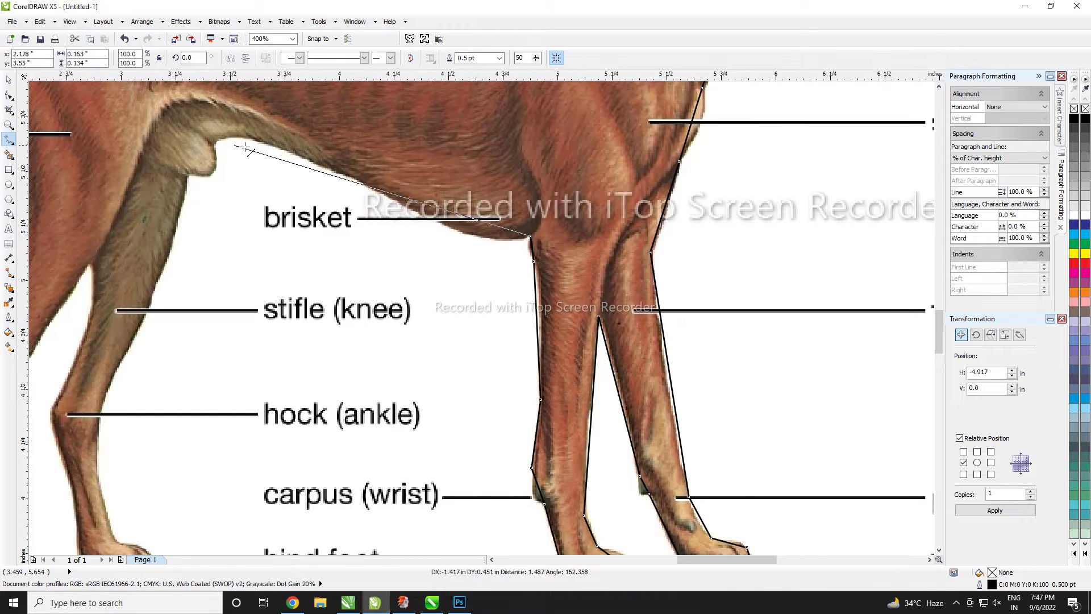
click(345, 175)
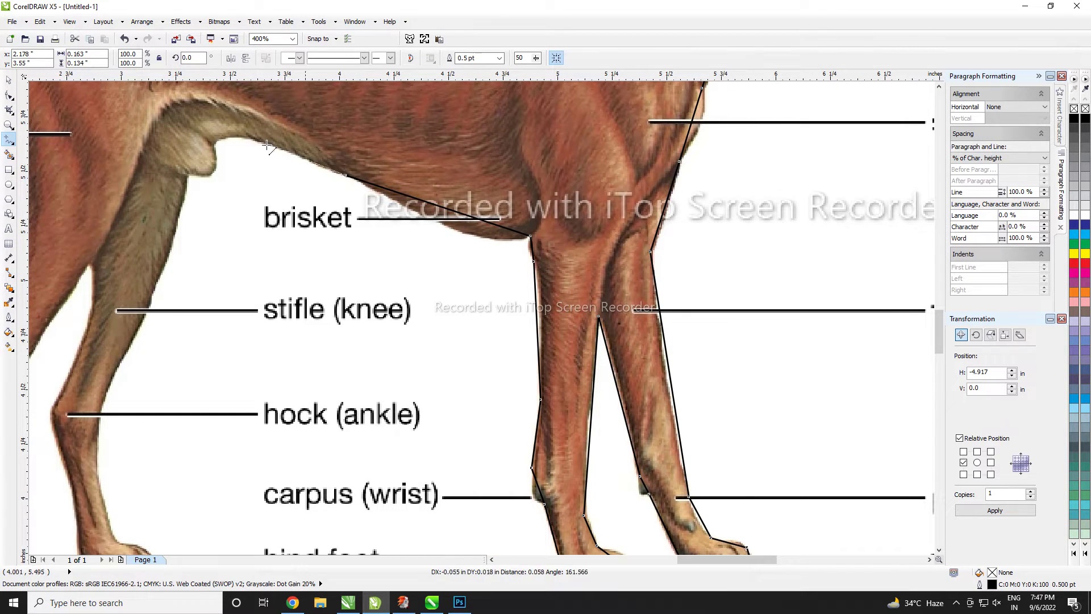
click(212, 143)
click(187, 176)
click(139, 328)
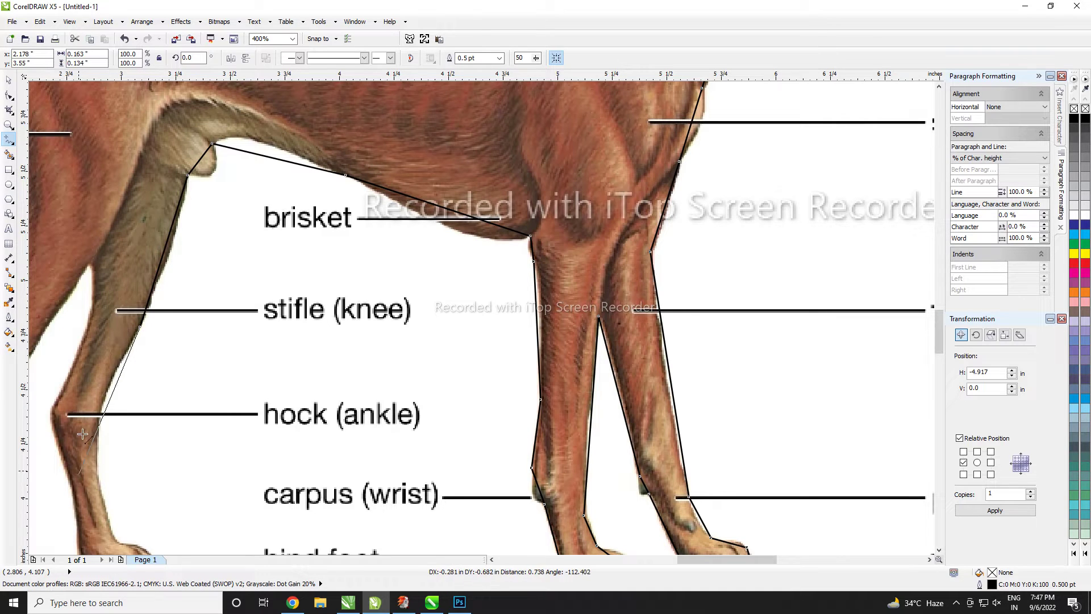
click(98, 465)
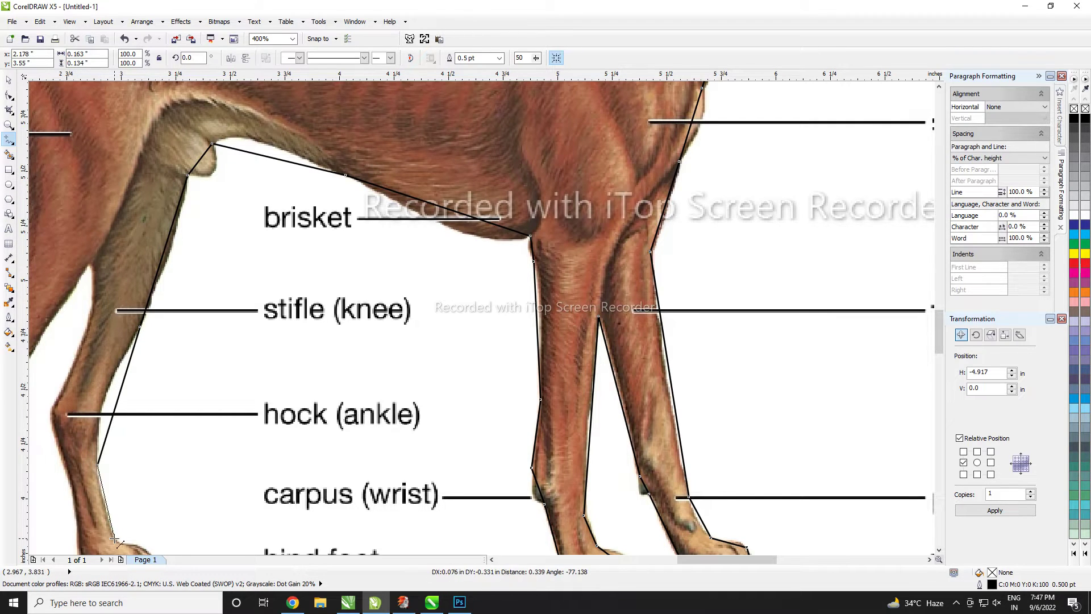
double_click(132, 546)
Step: Trace around the hind foot's top, tip and underside, then back up the rear of the leg
scroll(170, 511, down, 2)
scroll(454, 384, up, 1)
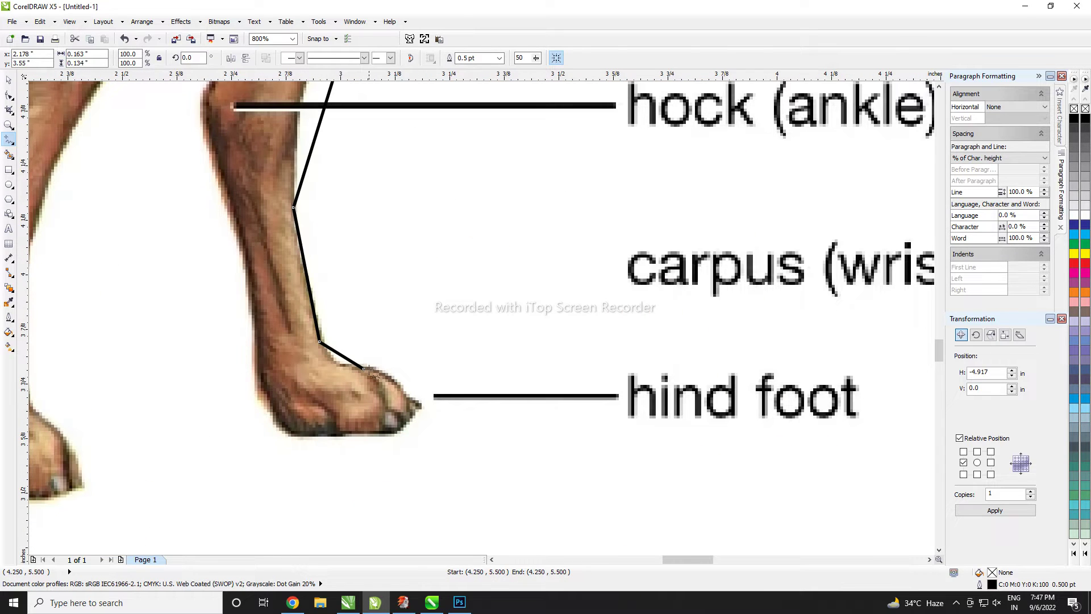
click(405, 393)
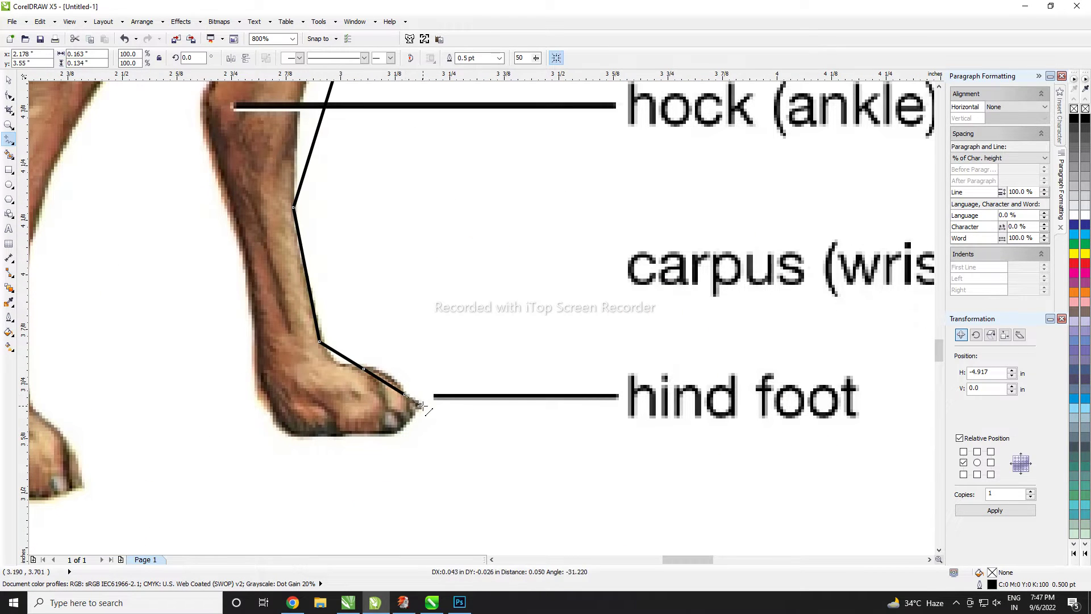
click(345, 435)
click(269, 402)
click(253, 338)
scroll(239, 295, up, 1)
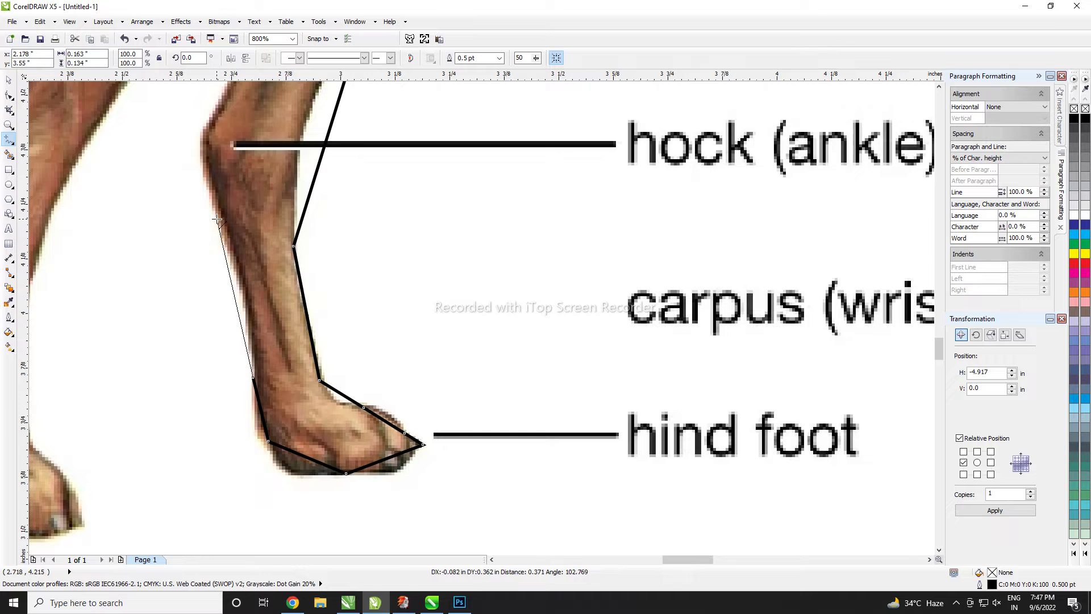
click(205, 111)
scroll(432, 486, down, 1)
scroll(432, 484, down, 1)
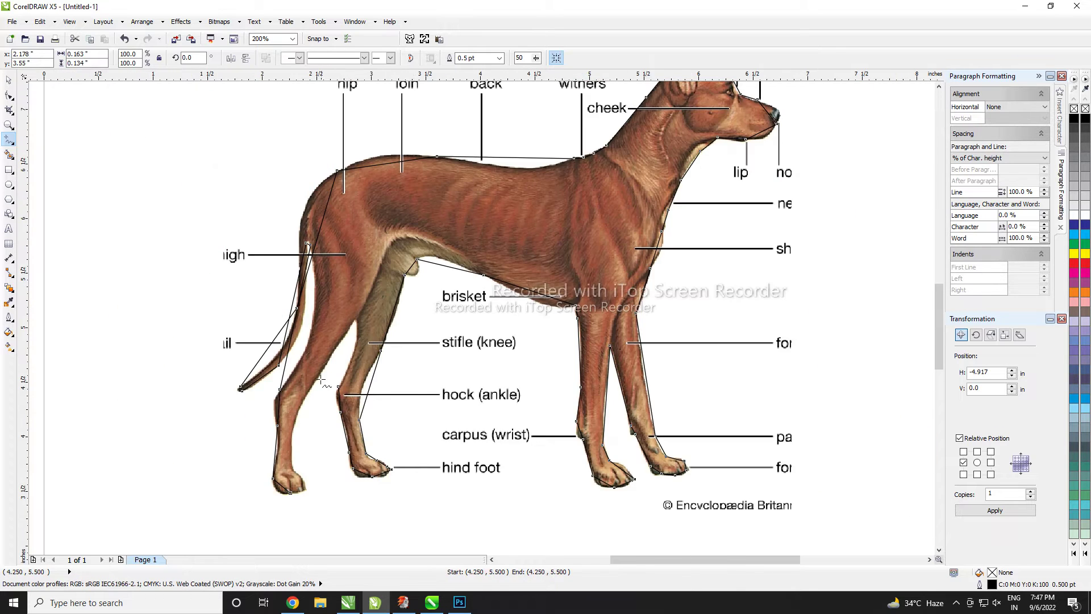
Step: Trace down the rear hind leg around its foot and close the outline at the starting node
click(391, 260)
click(283, 425)
scroll(283, 425, down, 3)
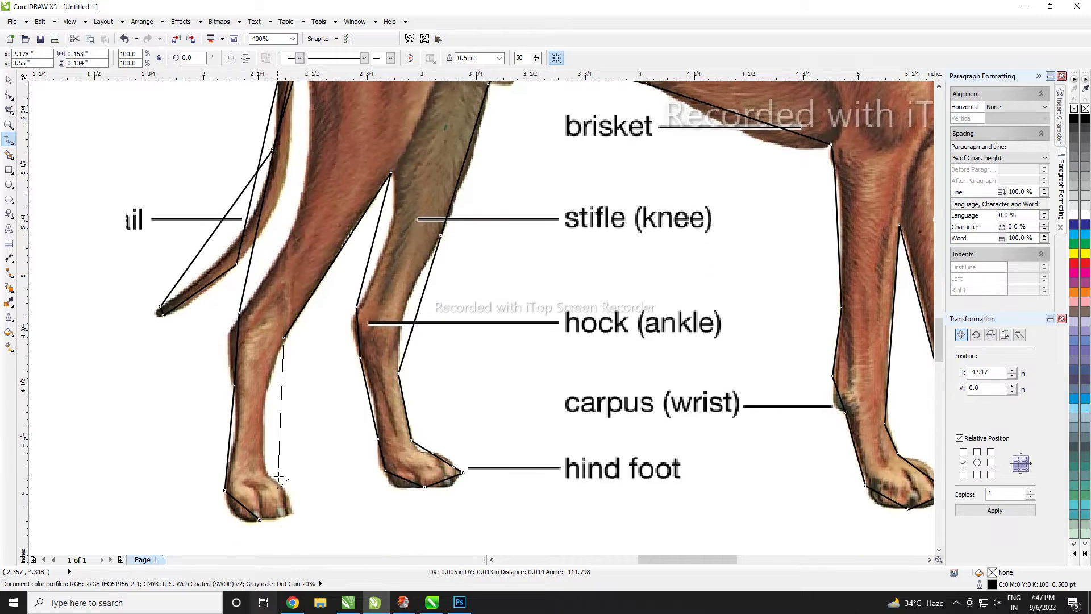
click(267, 474)
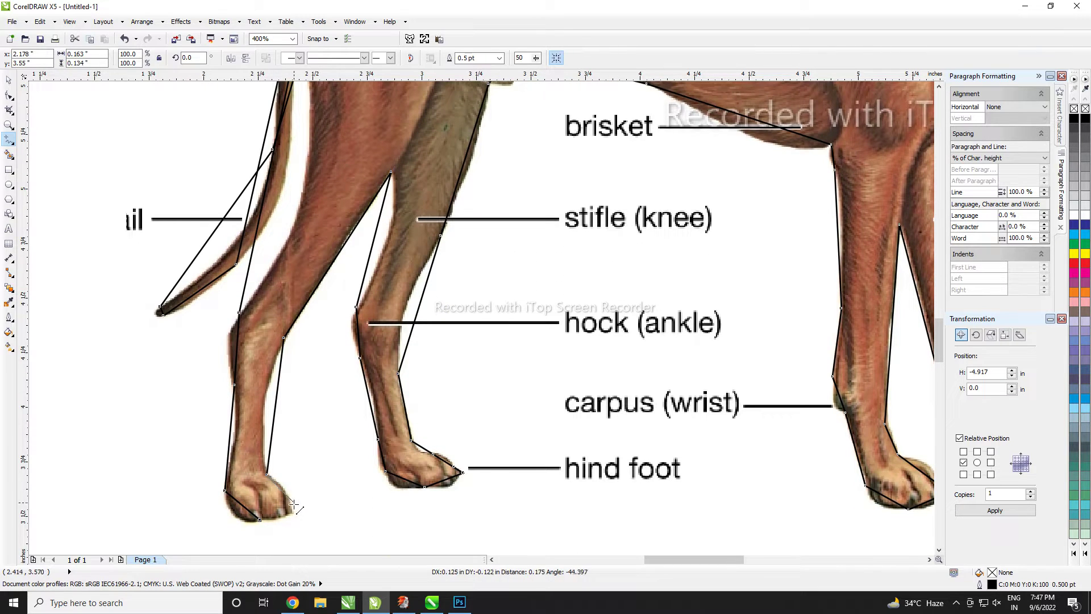
click(291, 511)
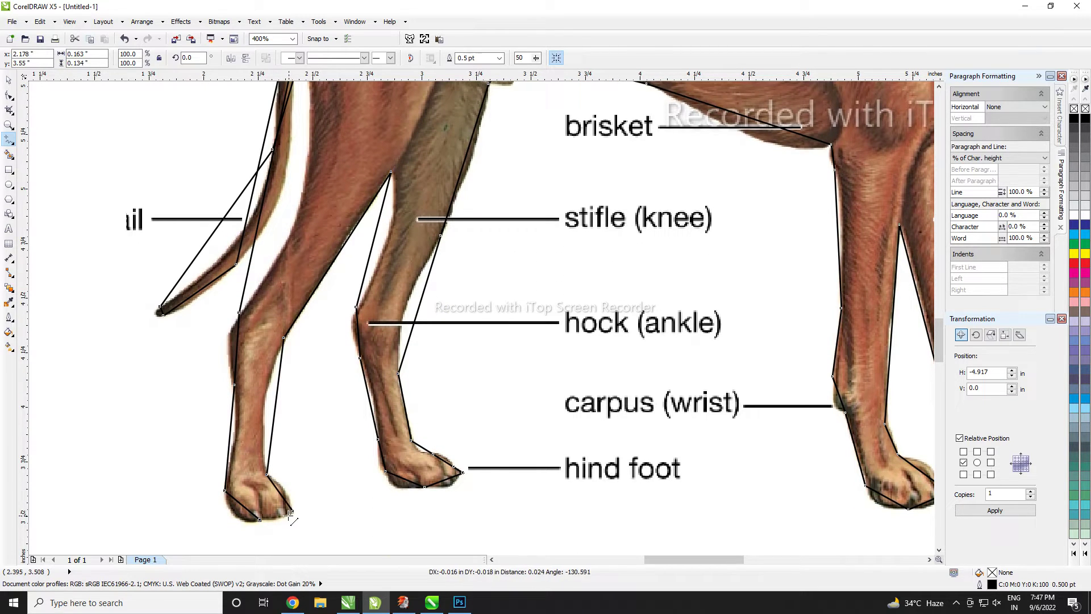
click(259, 520)
key(space)
scroll(259, 520, down, 2)
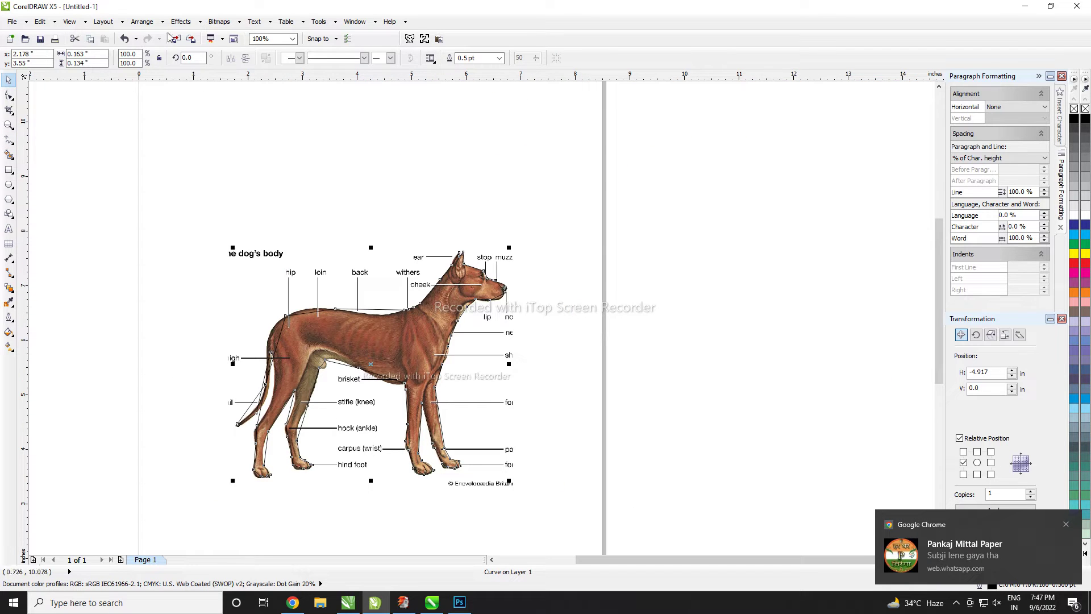
Step: Convert the outline's segments to curves and bend the back edges to follow the dog's back
key(F10)
click(165, 62)
scroll(335, 322, up, 1)
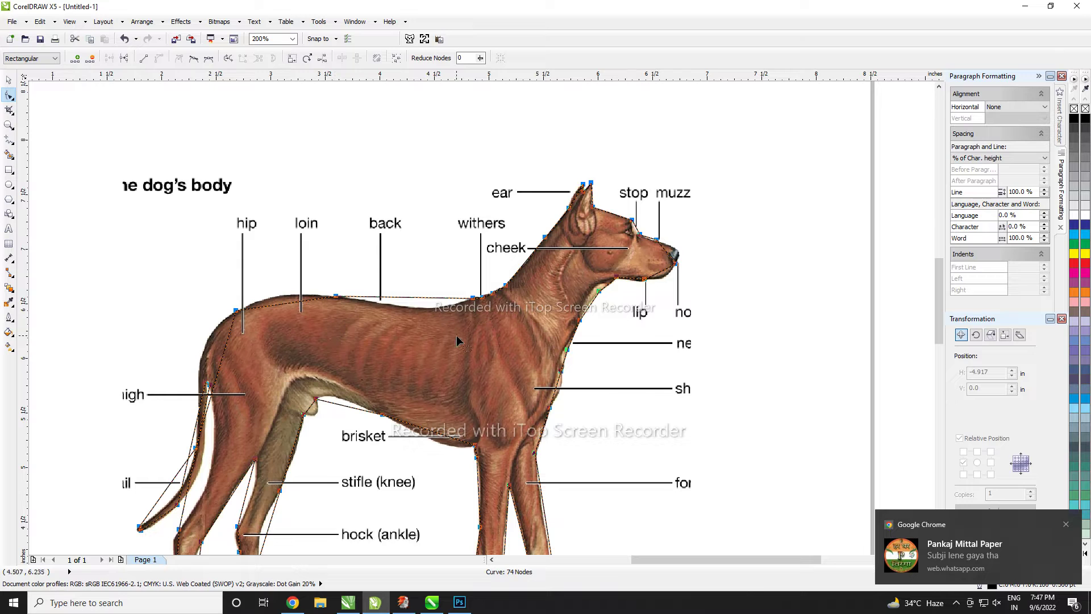
scroll(413, 305, up, 1)
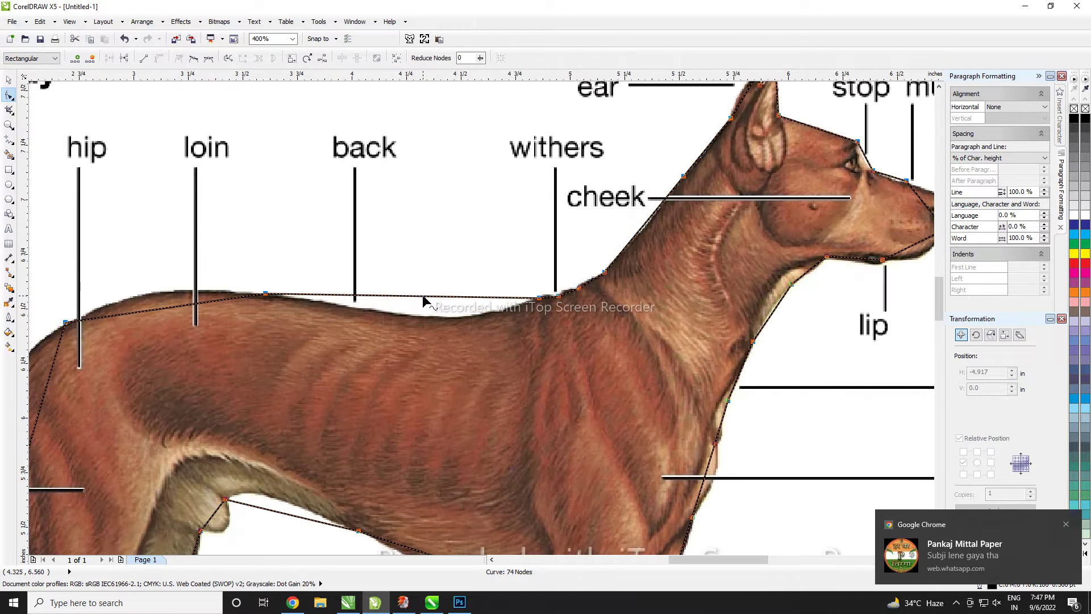
drag(423, 297, 432, 317)
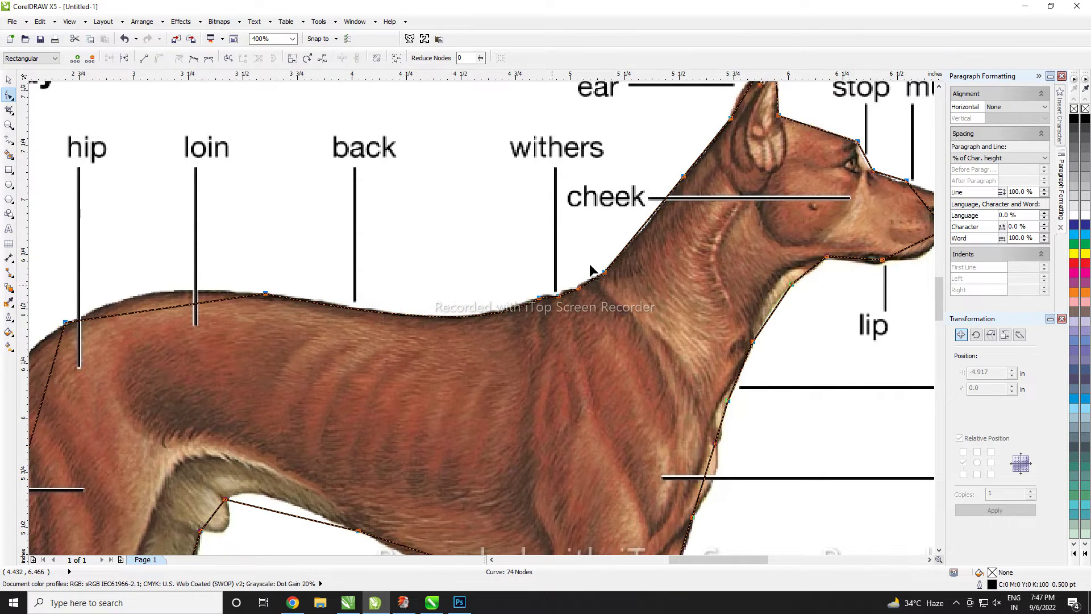
scroll(452, 316, up, 1)
scroll(486, 339, up, 2)
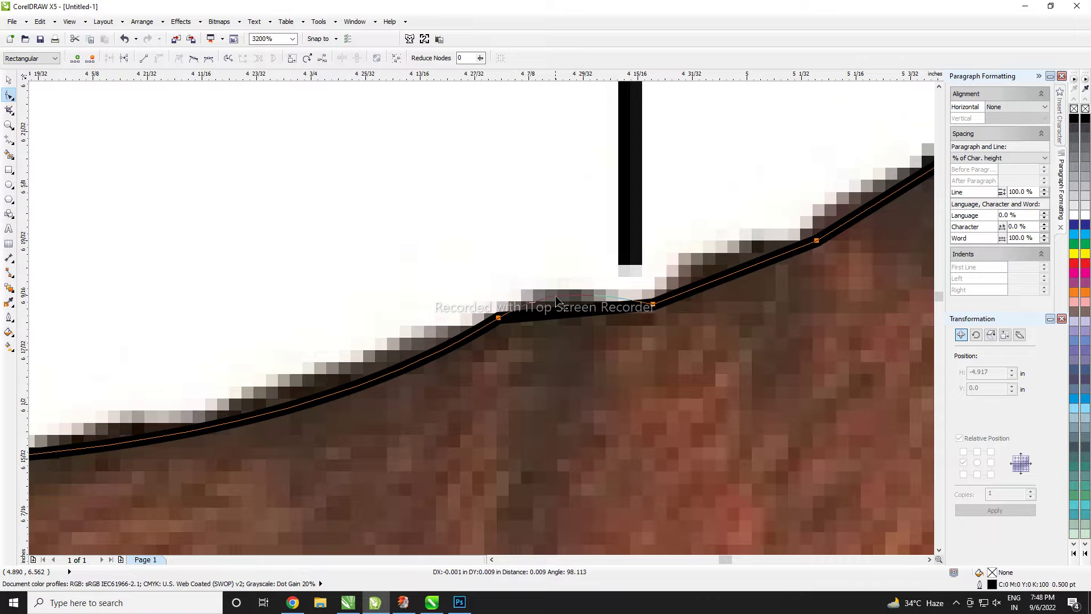
drag(559, 313, 555, 295)
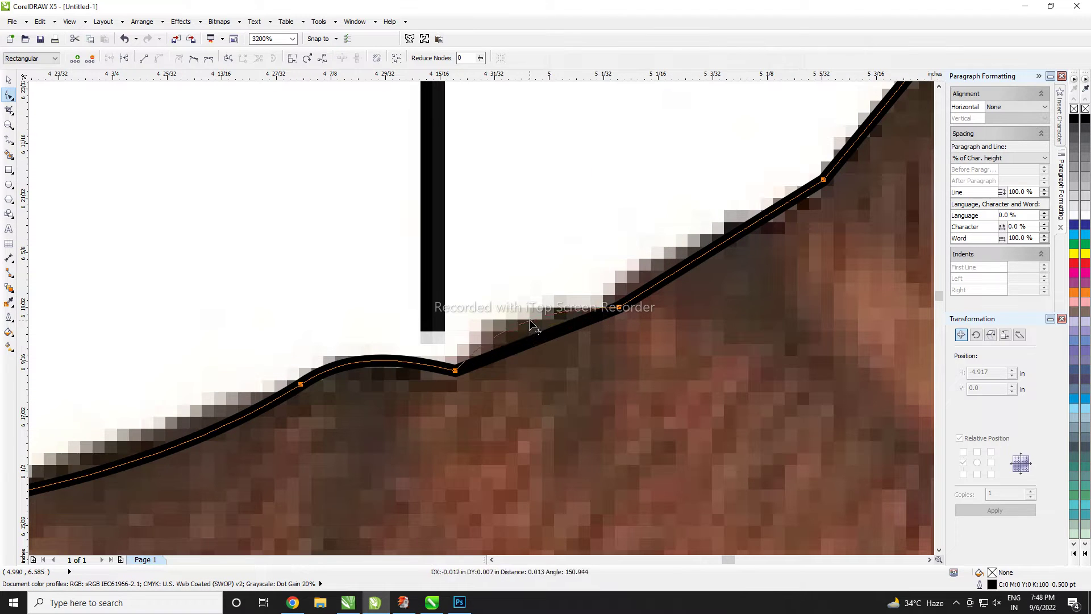
Step: Add nodes on the neck outline and delete a group of unneeded nodes
scroll(527, 336, down, 1)
scroll(550, 325, up, 1)
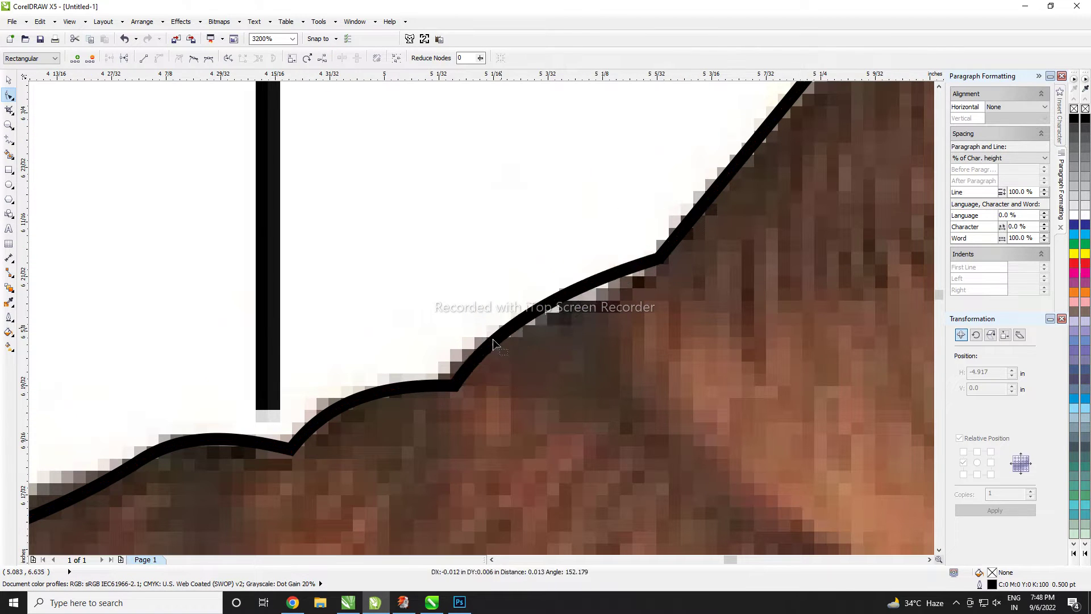
scroll(492, 350, down, 1)
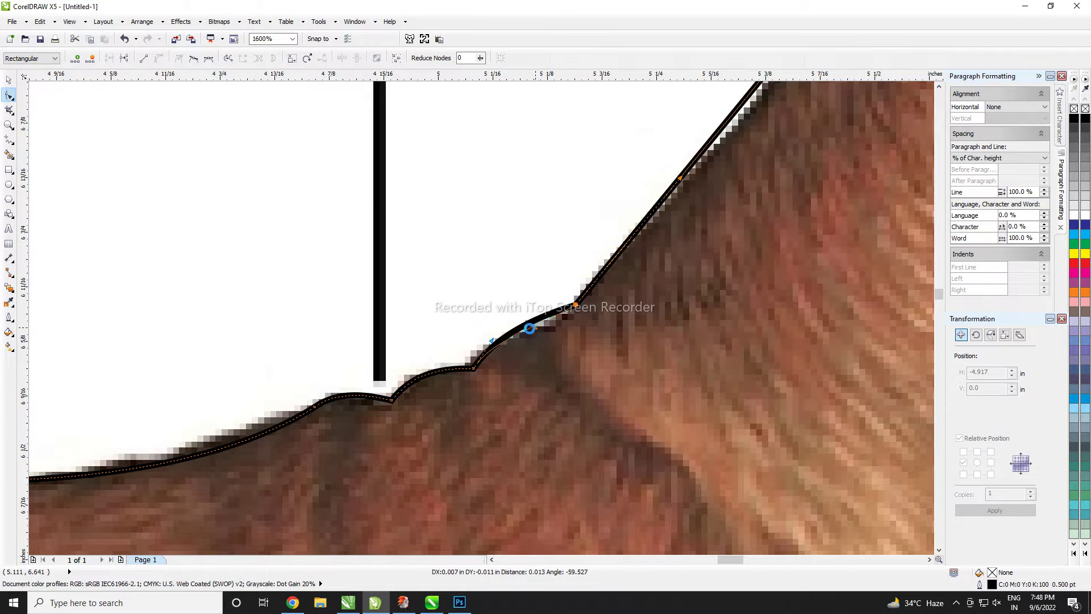
scroll(492, 385, down, 1)
scroll(491, 385, down, 1)
scroll(509, 359, up, 2)
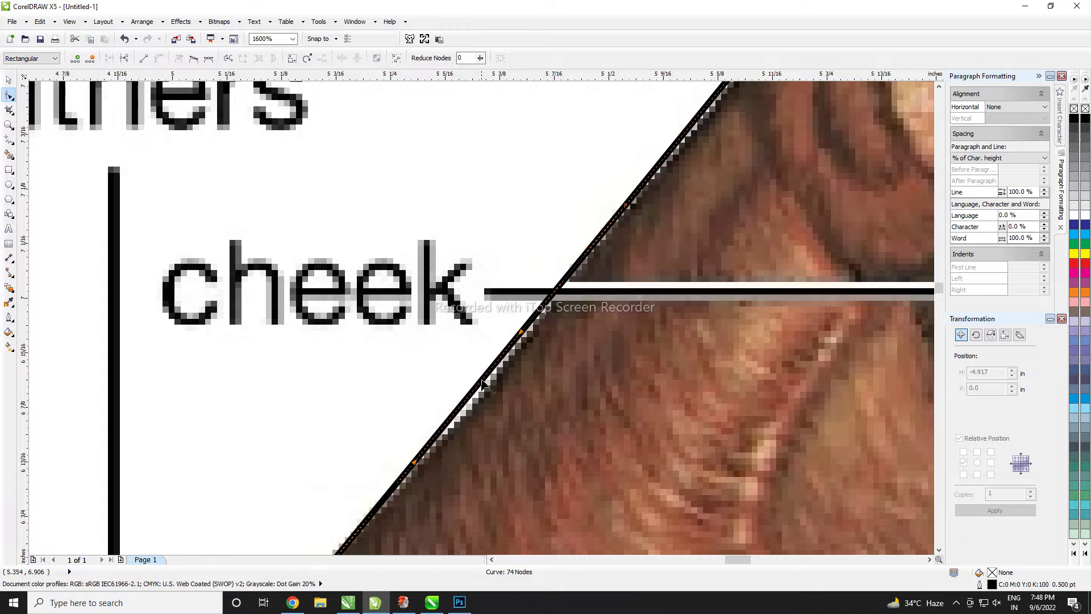
scroll(482, 384, down, 1)
scroll(589, 287, up, 1)
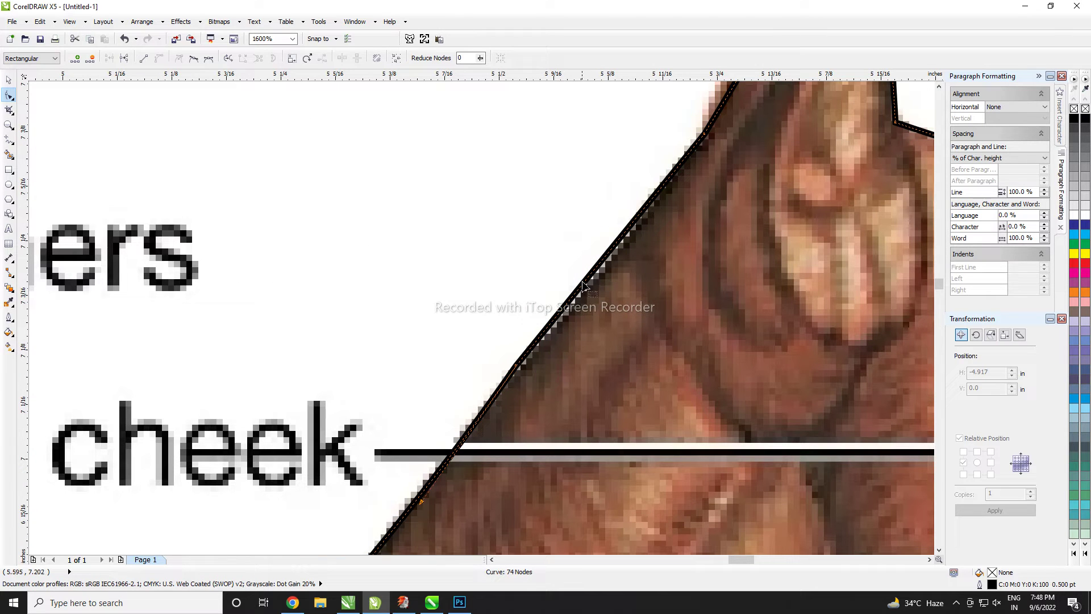
scroll(594, 290, down, 1)
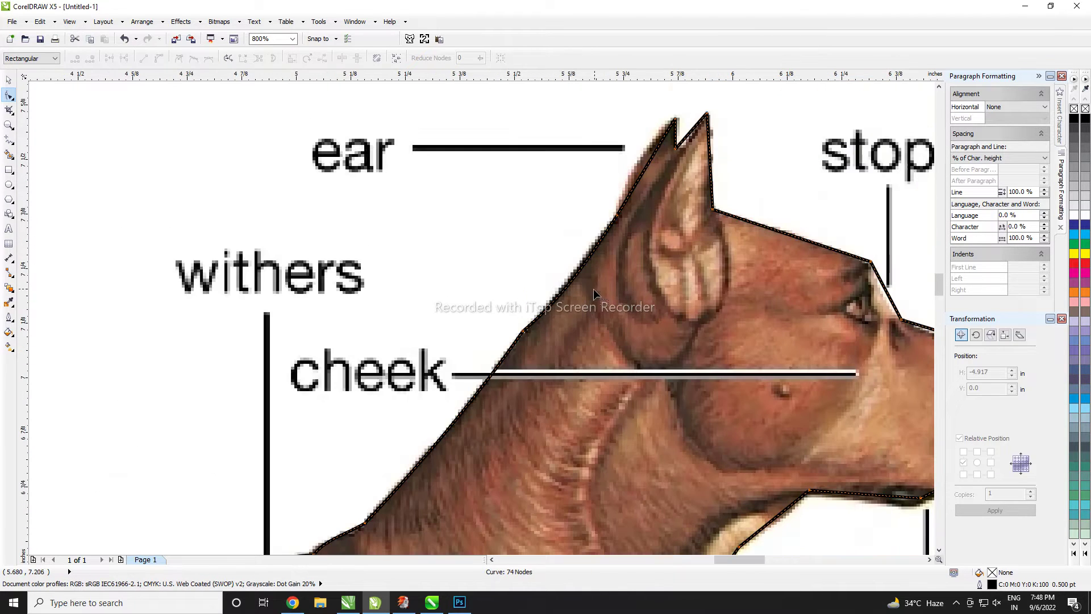
scroll(579, 274, up, 1)
click(571, 269)
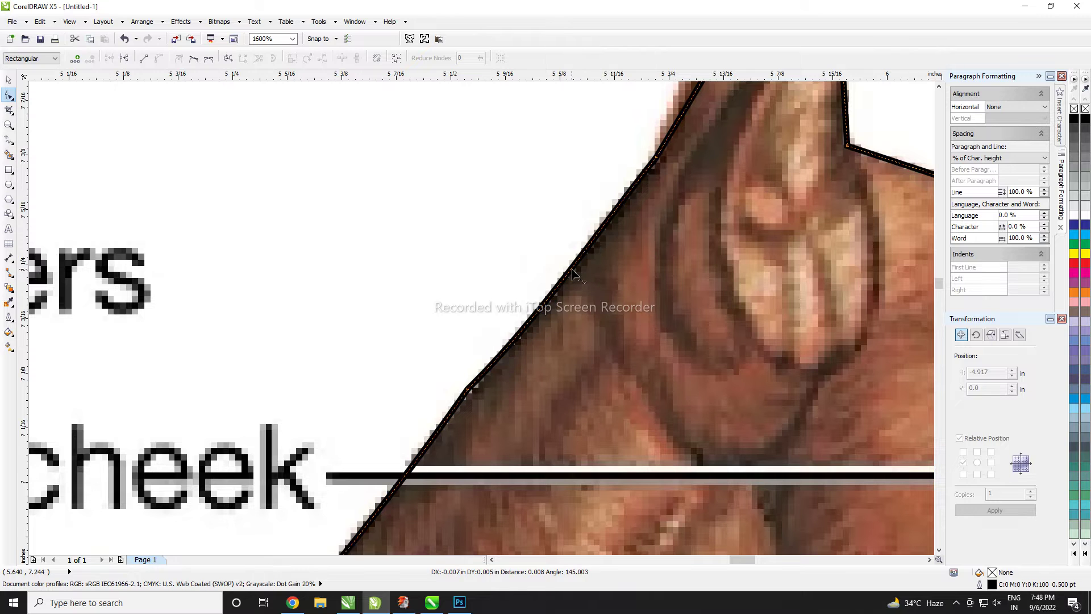
double_click(436, 436)
drag(439, 372, 497, 409)
key(Delete)
Step: Curve both ear edges and adjust the outline at the stop to fit the head
scroll(497, 409, down, 1)
scroll(554, 244, up, 1)
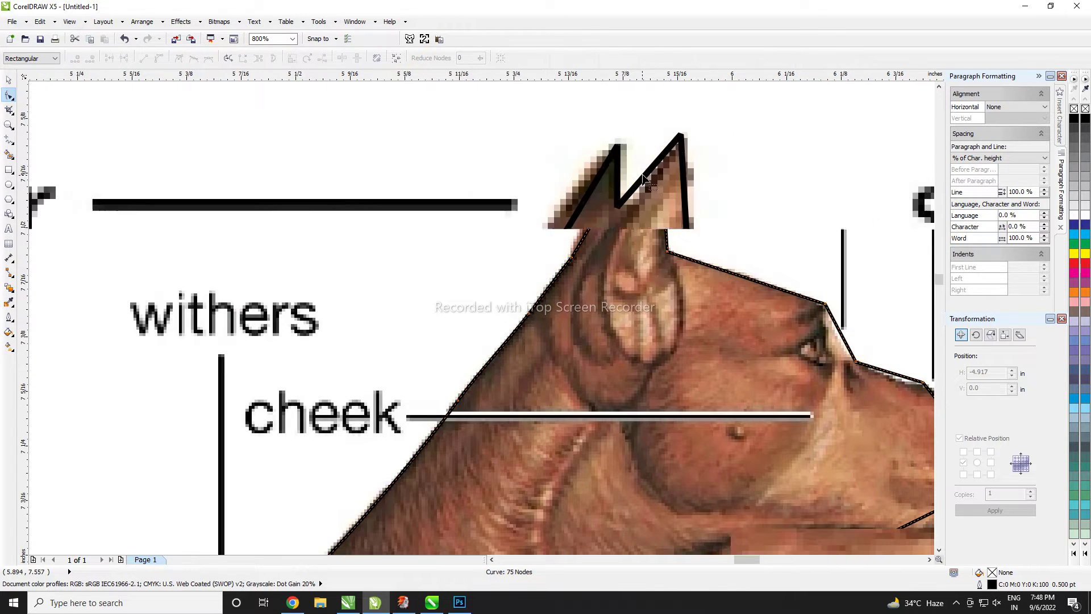
drag(557, 244, 538, 233)
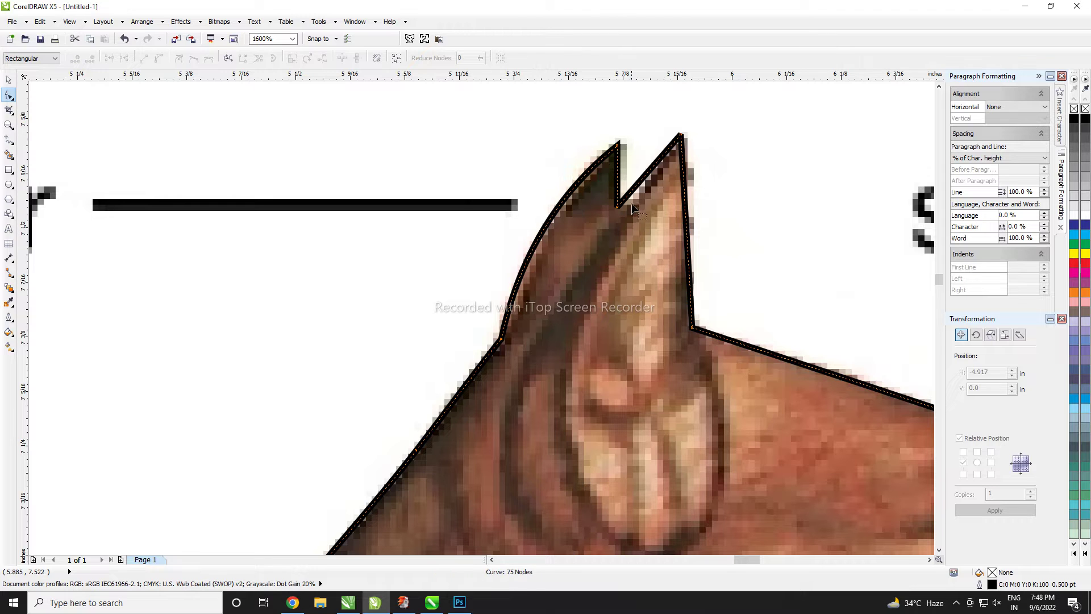
scroll(648, 179, down, 1)
scroll(650, 204, up, 1)
drag(628, 211, 631, 211)
scroll(613, 206, down, 2)
scroll(704, 260, up, 1)
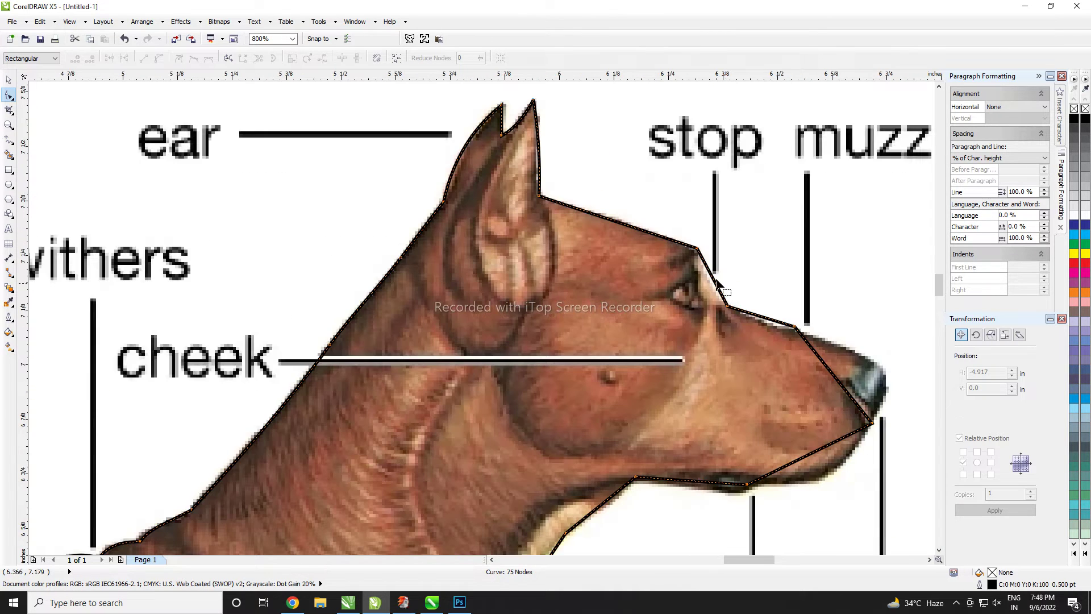
scroll(717, 283, up, 1)
drag(711, 290, 709, 292)
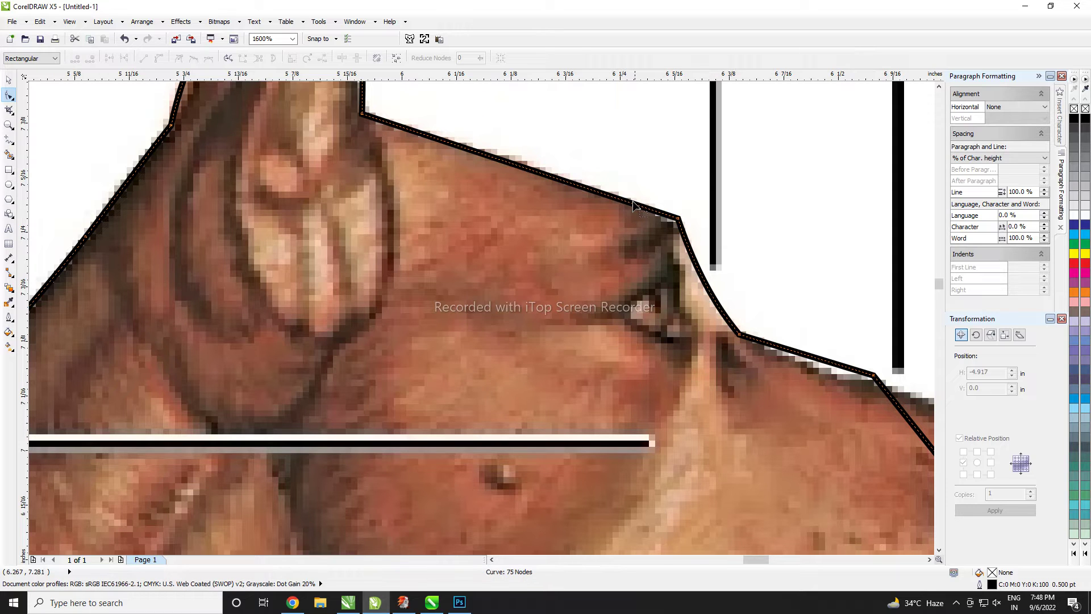
Step: Remove an unwanted muzzle node, curve the muzzle top, and round the outline around the nose tip
click(633, 204)
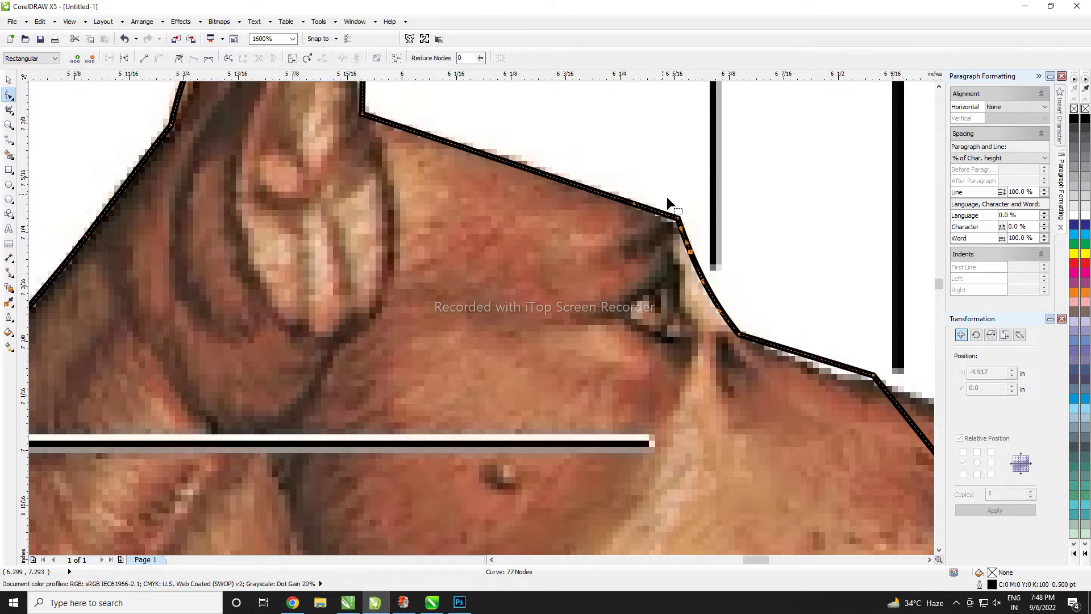
key(Delete)
scroll(690, 236, down, 3)
scroll(475, 223, up, 3)
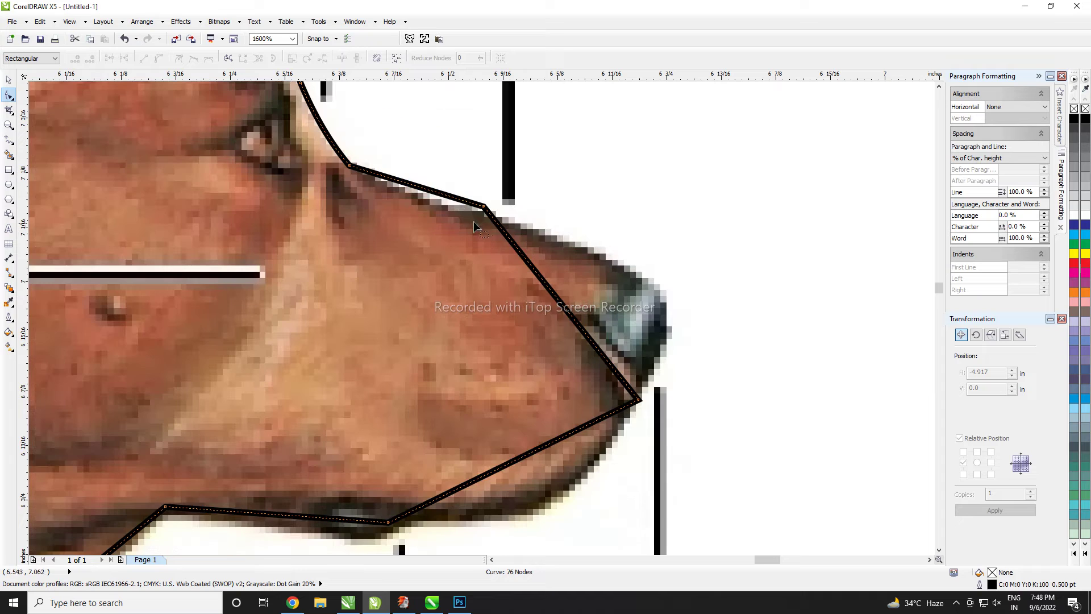
drag(459, 204, 461, 212)
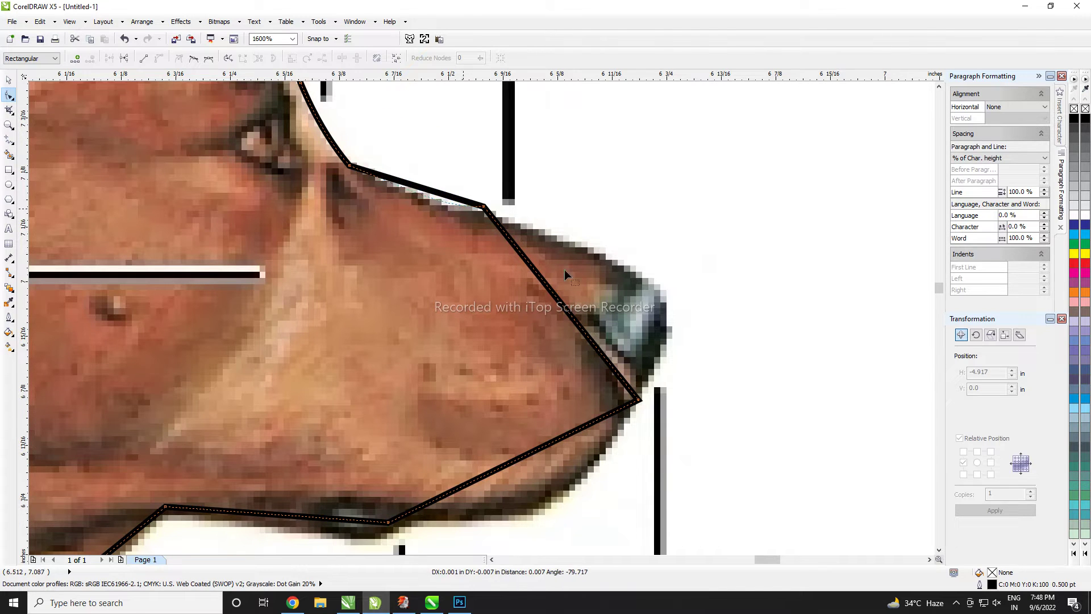
drag(591, 344, 590, 243)
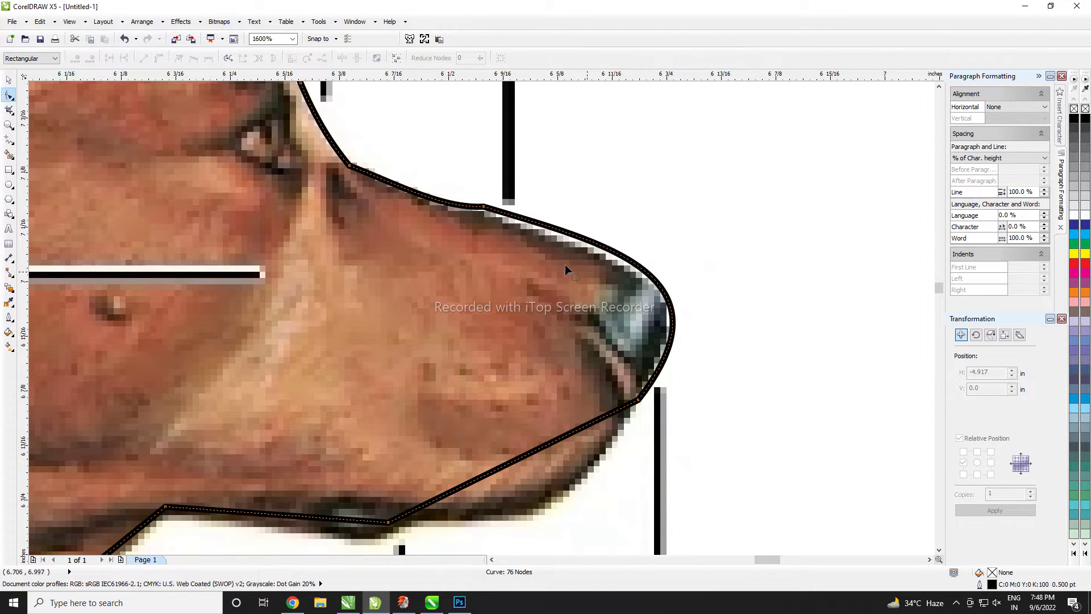
double_click(619, 257)
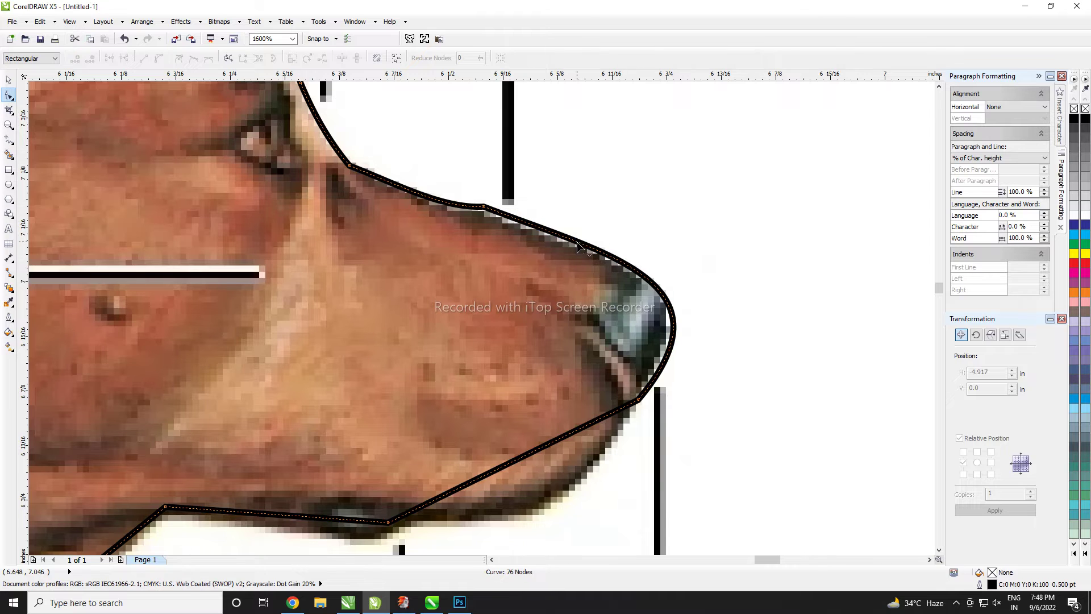
click(410, 191)
Step: Bend the chin edge outward along the jaw and curve the throat segment
scroll(568, 176, down, 1)
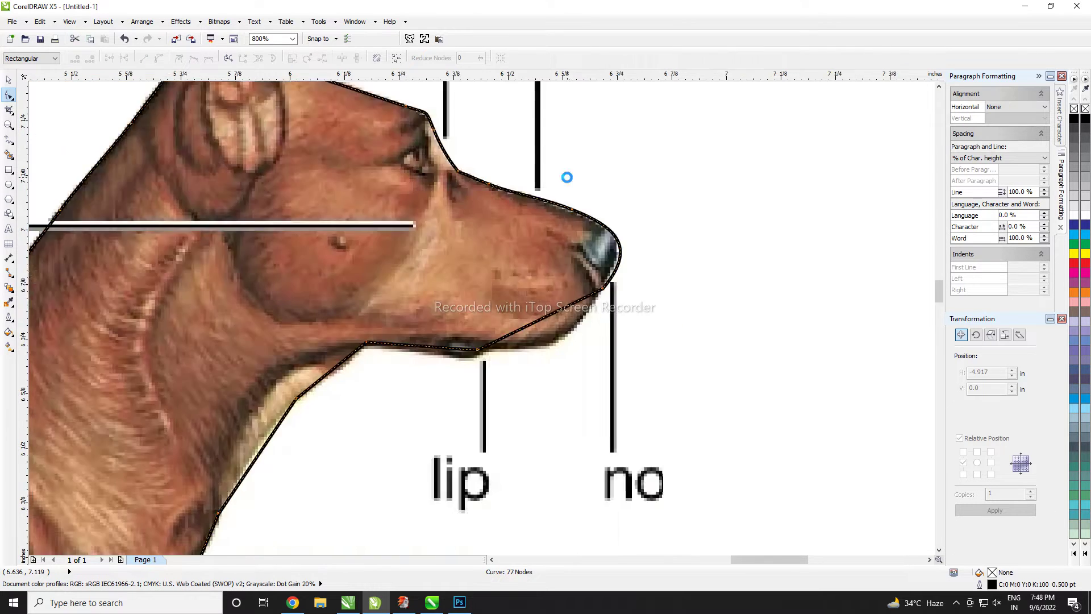
scroll(559, 266, down, 1)
scroll(538, 231, up, 1)
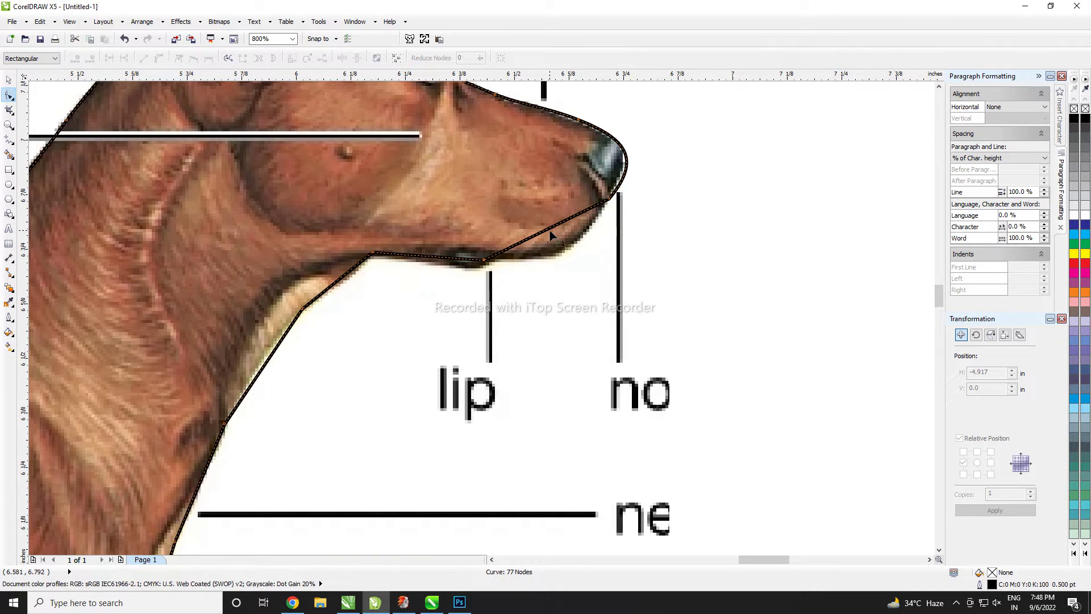
drag(550, 230, 563, 251)
scroll(676, 213, down, 1)
scroll(431, 244, up, 1)
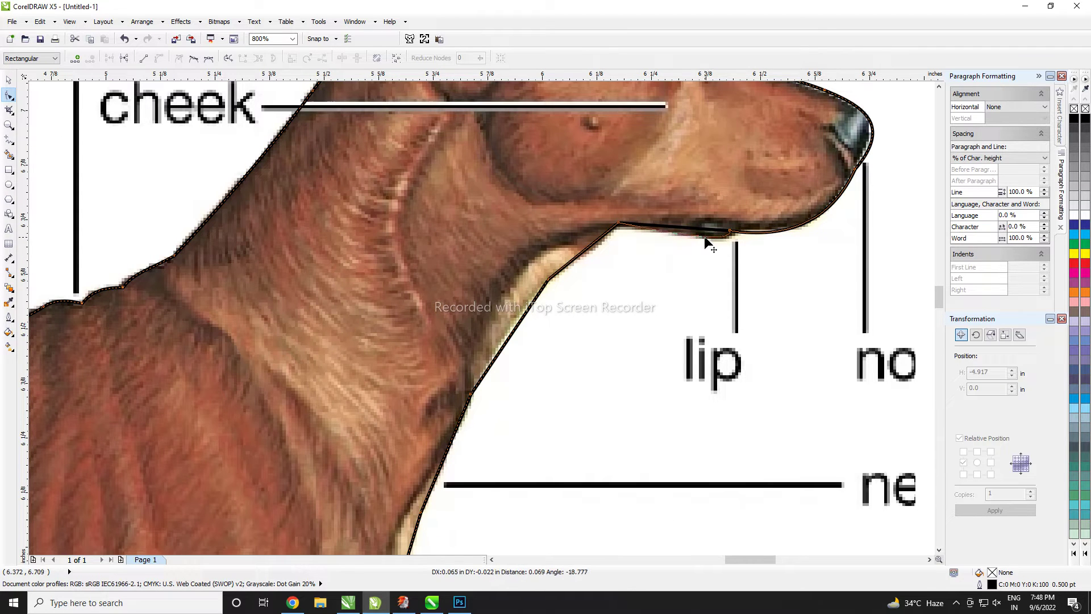
scroll(699, 238, down, 1)
scroll(654, 221, up, 1)
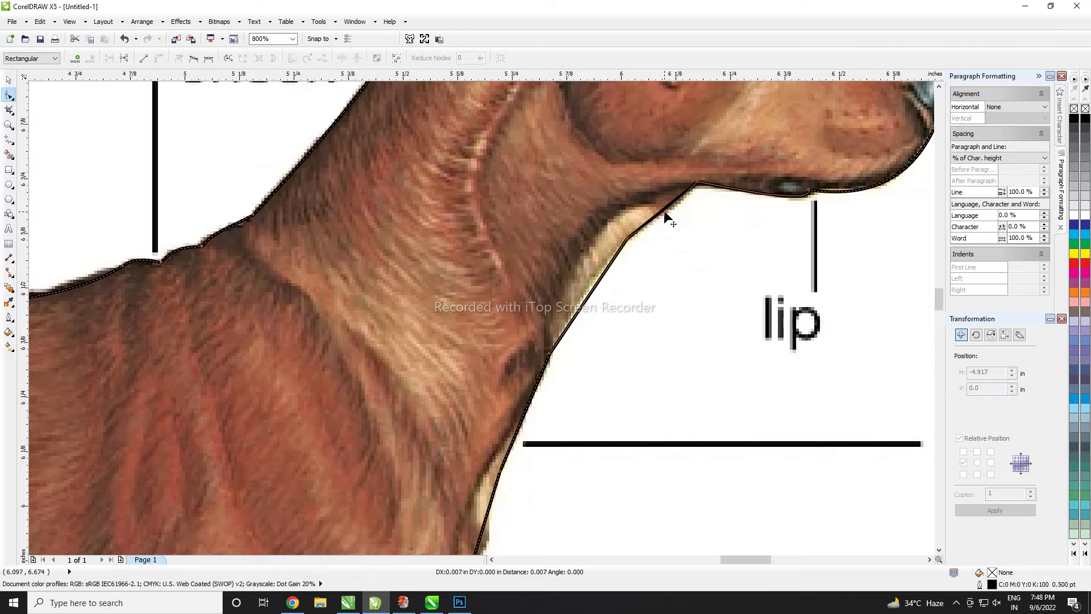
drag(604, 283, 597, 283)
Step: Curve the outline along the neck fur, down the chest and the upper front leg
scroll(597, 282, down, 3)
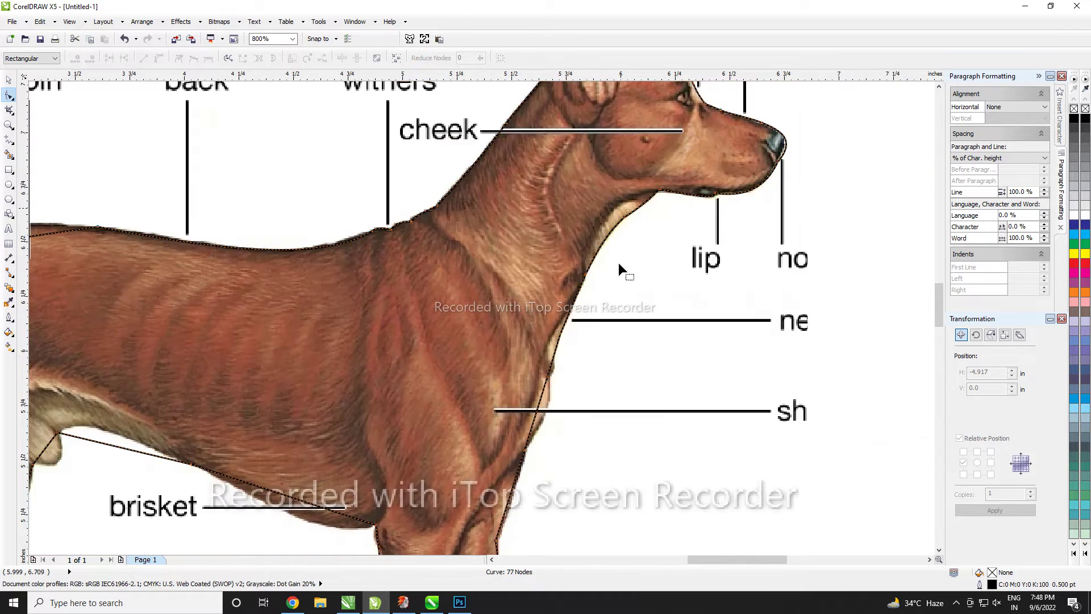
scroll(619, 263, up, 3)
scroll(573, 307, down, 3)
scroll(586, 291, up, 3)
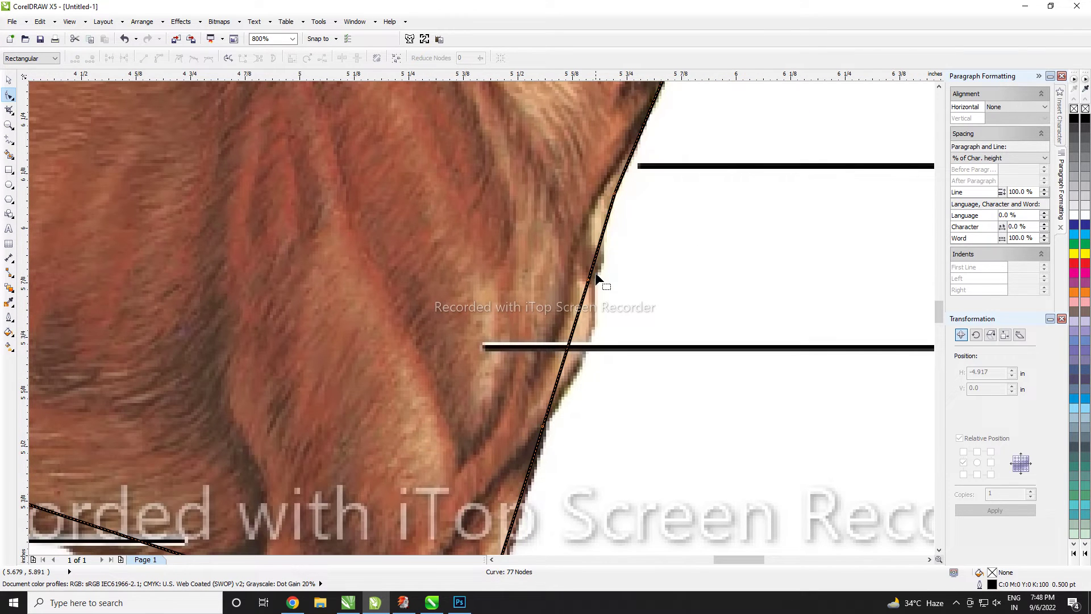
drag(595, 267, 611, 241)
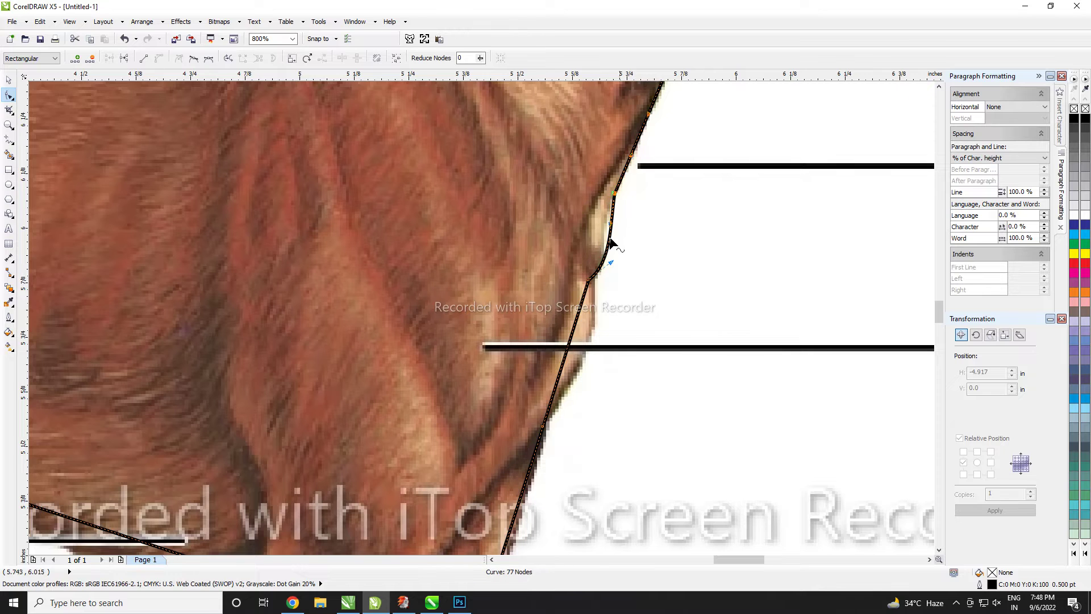
scroll(612, 229, down, 3)
scroll(601, 244, up, 3)
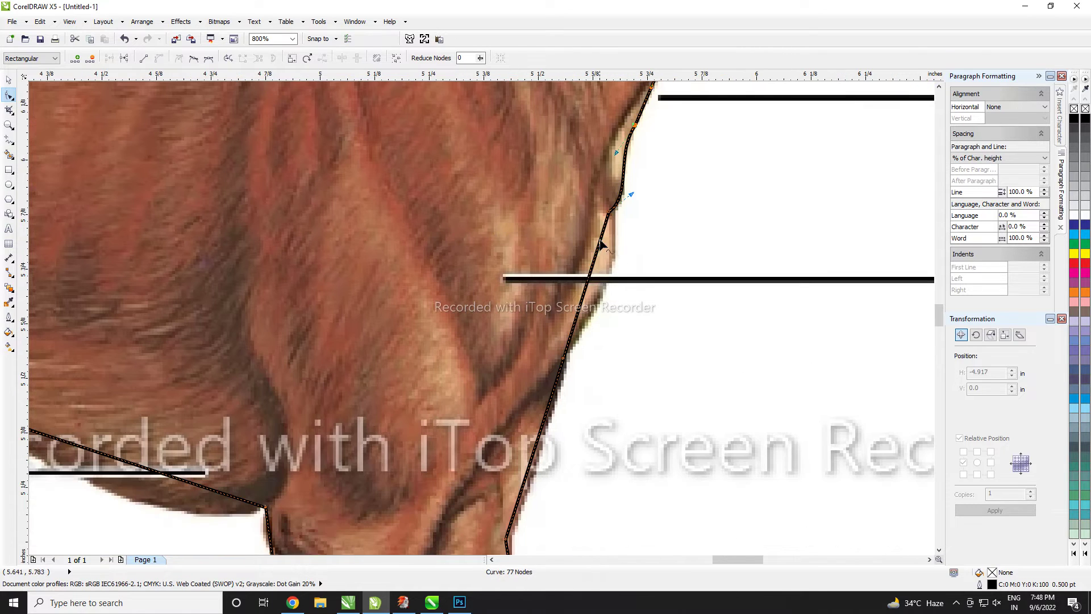
drag(593, 279, 610, 281)
scroll(641, 221, down, 3)
scroll(601, 316, up, 3)
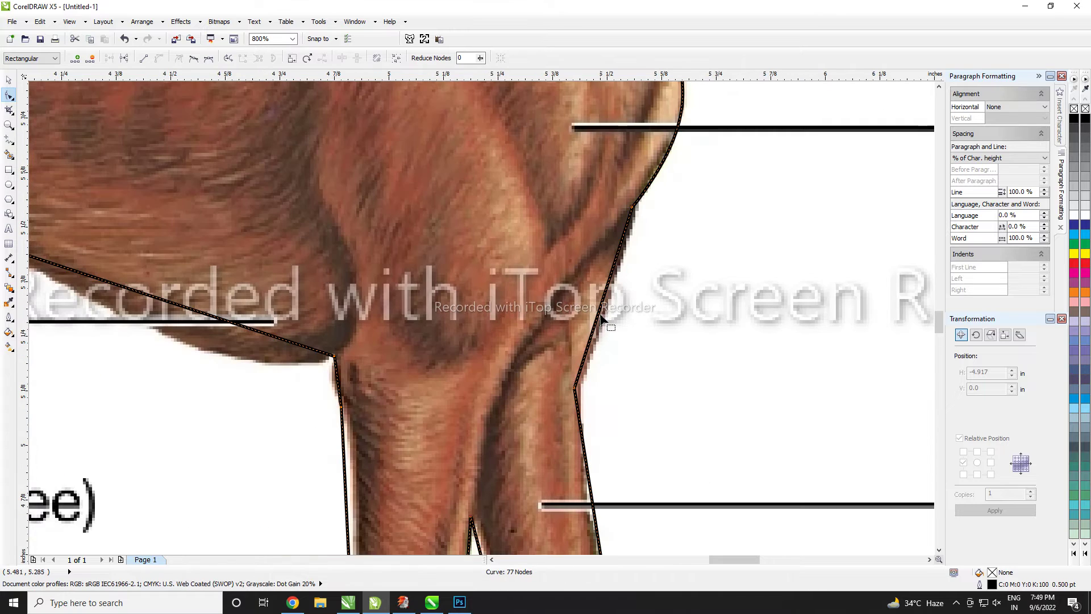
drag(602, 315, 604, 312)
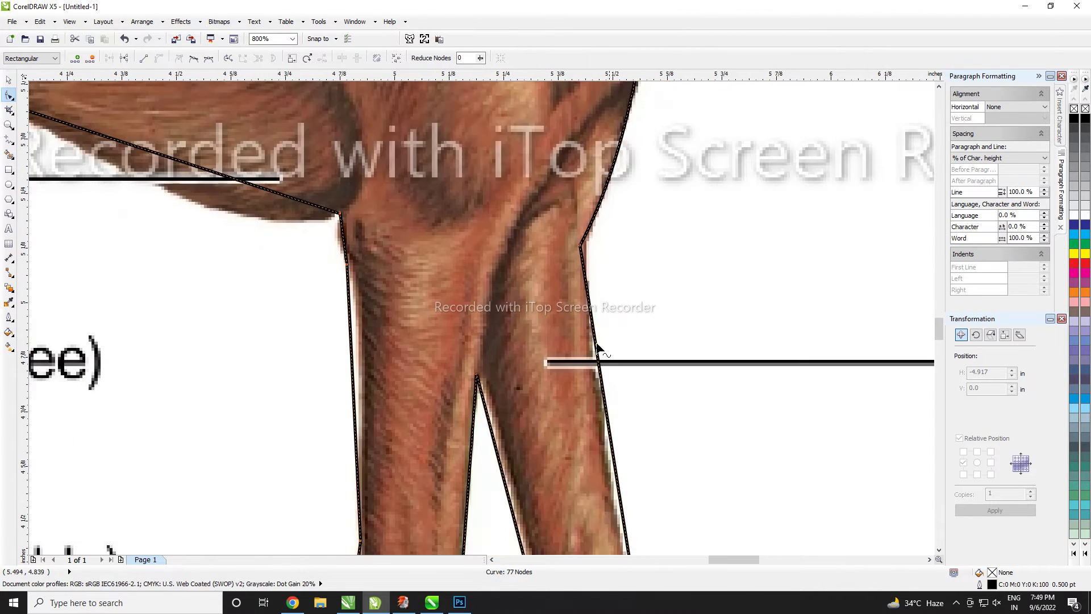
Step: Reshape the front leg outline into a curve that fits closely to the leg
scroll(610, 341, down, 2)
scroll(589, 339, up, 2)
drag(596, 360, 592, 365)
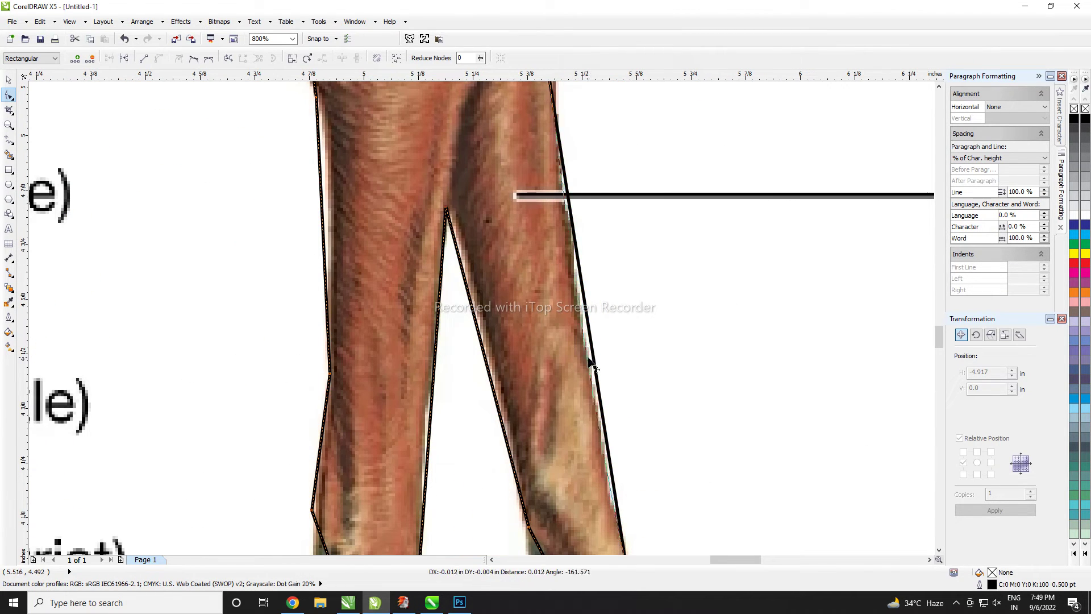
scroll(594, 363, down, 1)
scroll(602, 465, up, 1)
scroll(597, 364, up, 1)
drag(598, 359, 575, 354)
scroll(586, 358, down, 2)
scroll(577, 380, up, 2)
scroll(564, 373, down, 1)
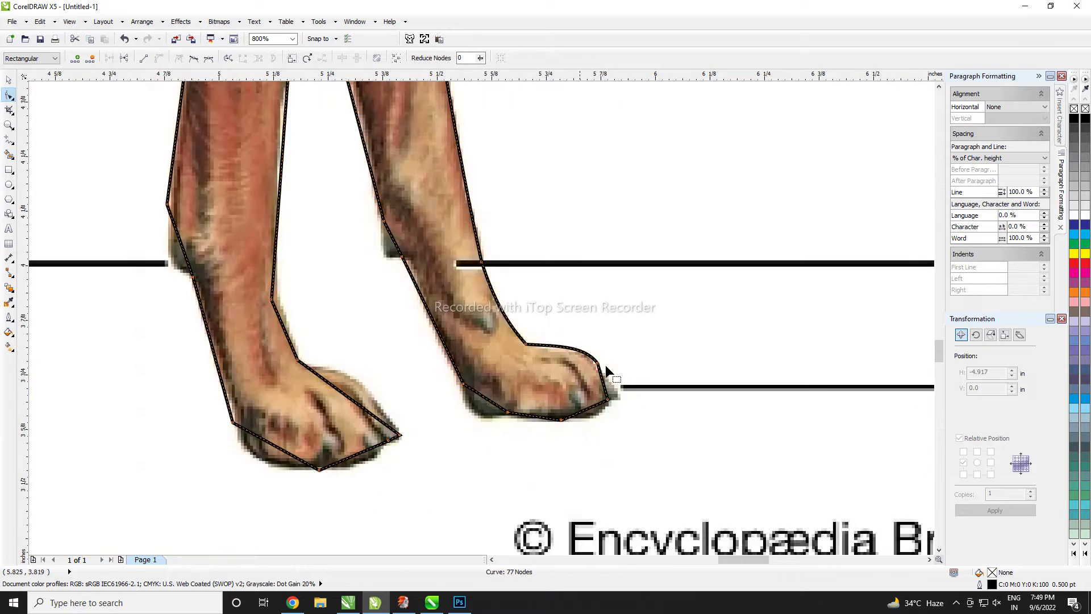
scroll(565, 374, up, 1)
Step: Round the first paw's front edge outward and curve its bottom edge downward
mouse_move(556, 367)
mouse_down()
mouse_move(584, 369)
mouse_move(607, 392)
mouse_up()
scroll(592, 387, down, 1)
scroll(593, 388, up, 1)
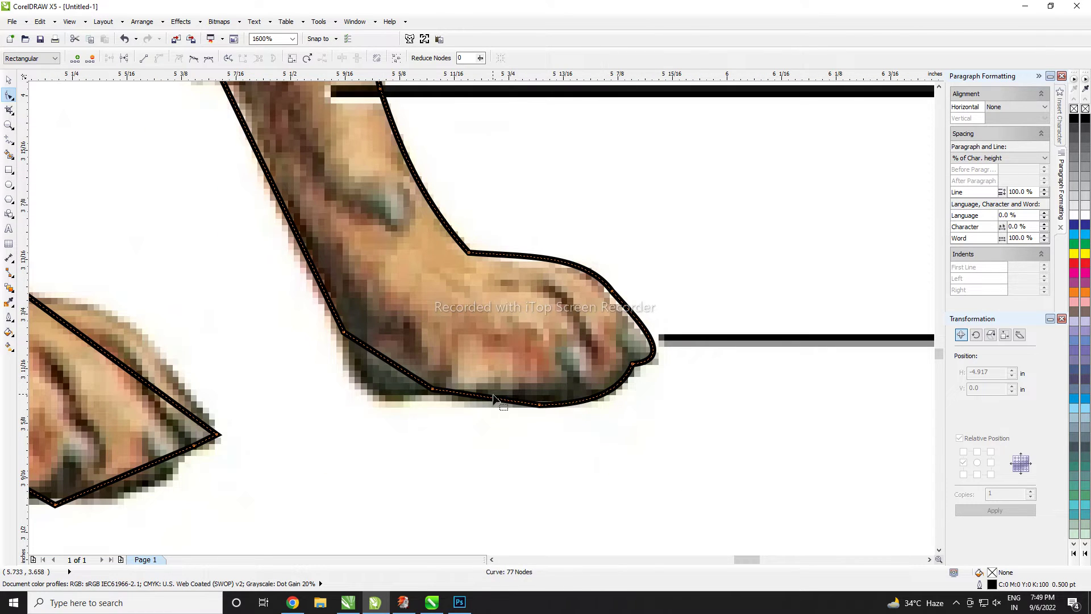
drag(485, 398, 482, 405)
click(419, 391)
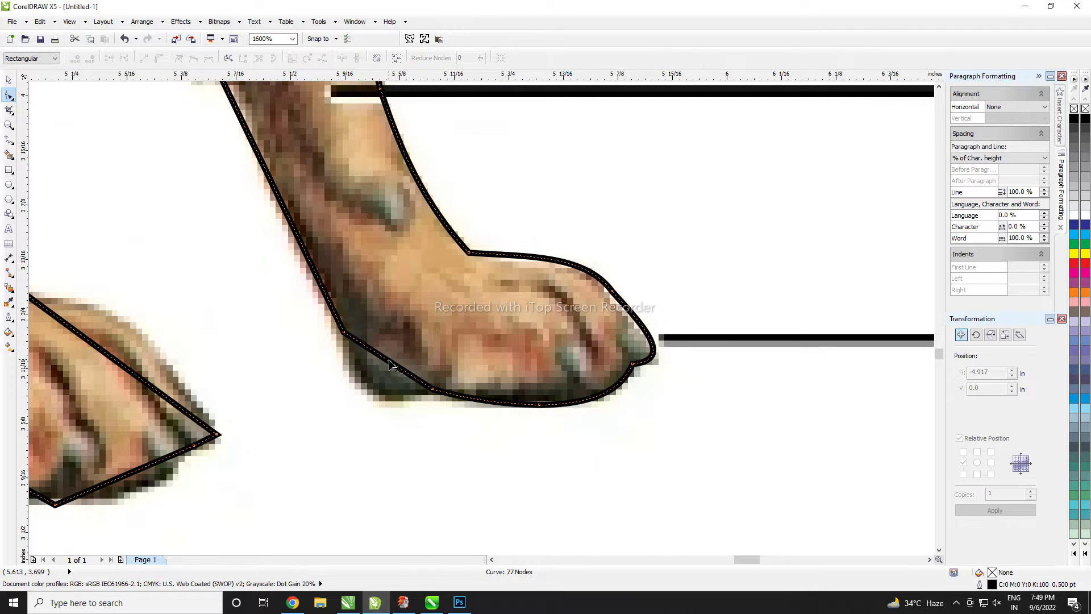
Step: Curve the other paw's upper edge, bottom, tip and lower back edge around the toes
scroll(699, 373, down, 2)
scroll(557, 376, up, 2)
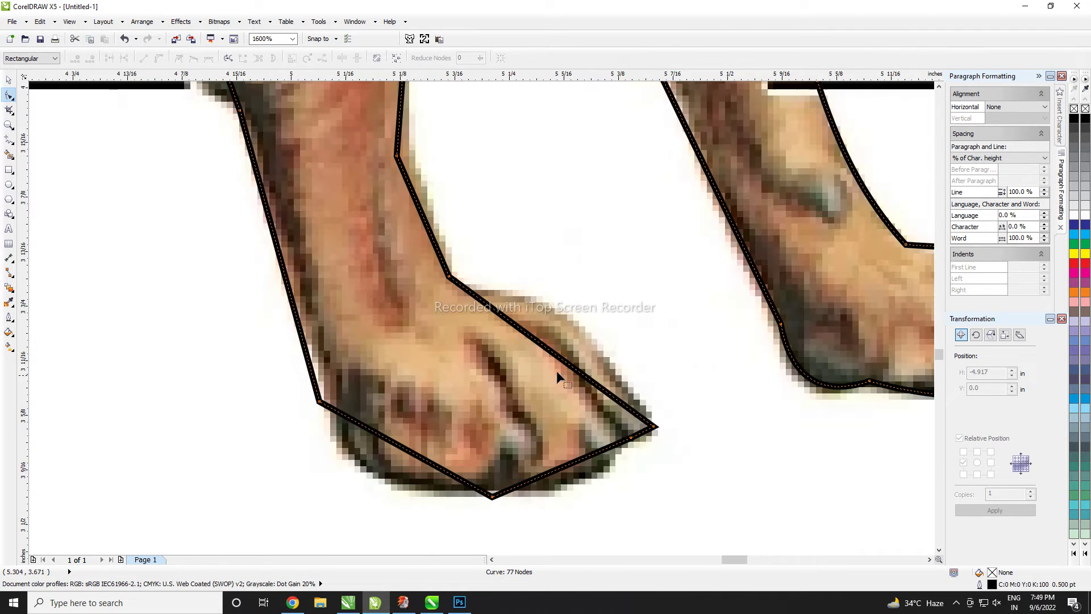
drag(561, 362, 578, 326)
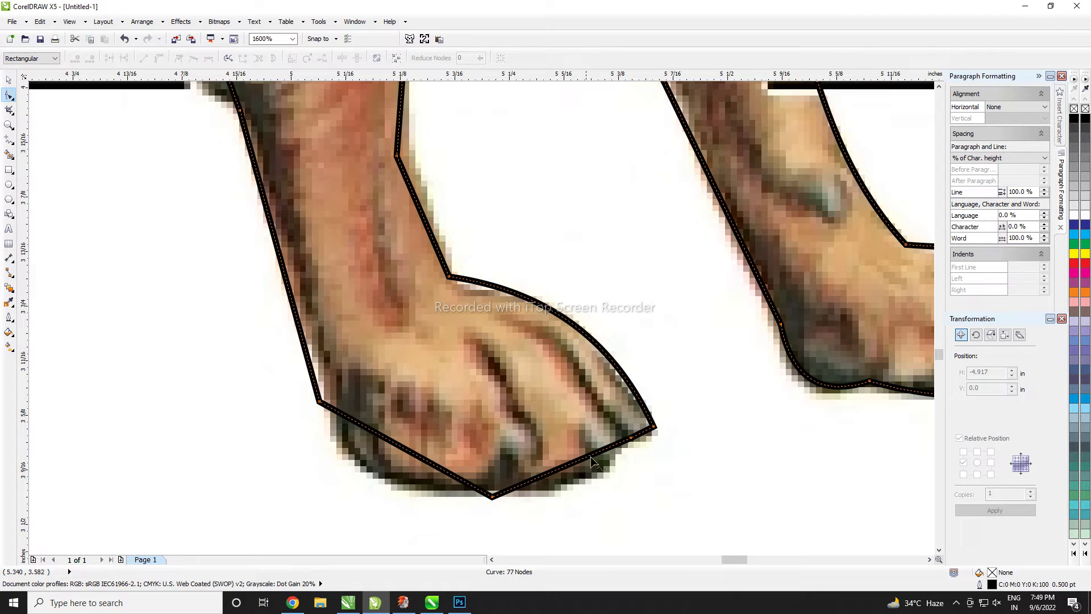
drag(560, 469, 578, 483)
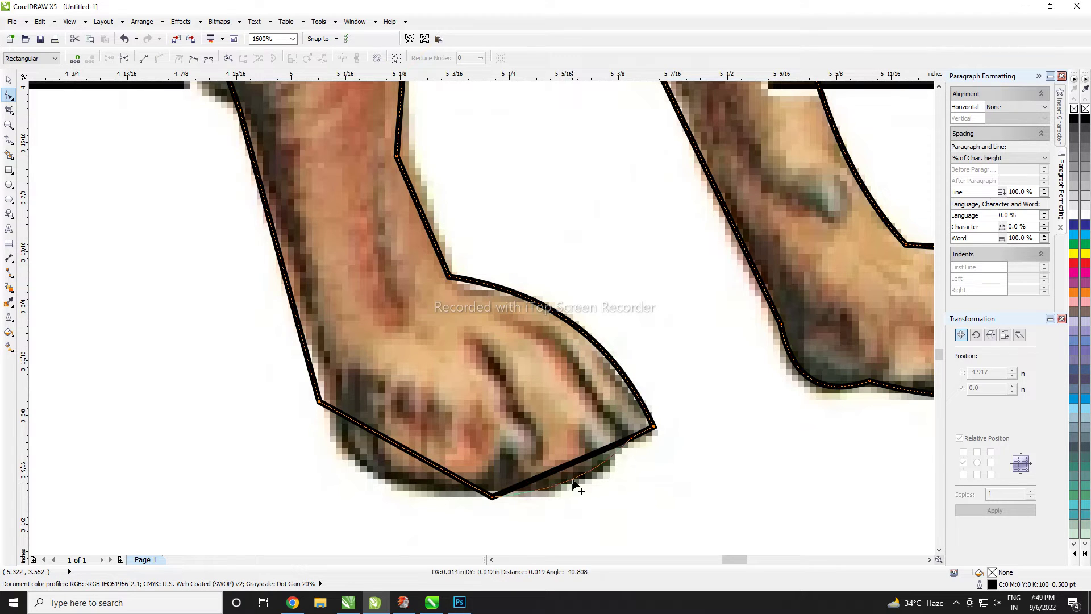
drag(647, 434, 650, 438)
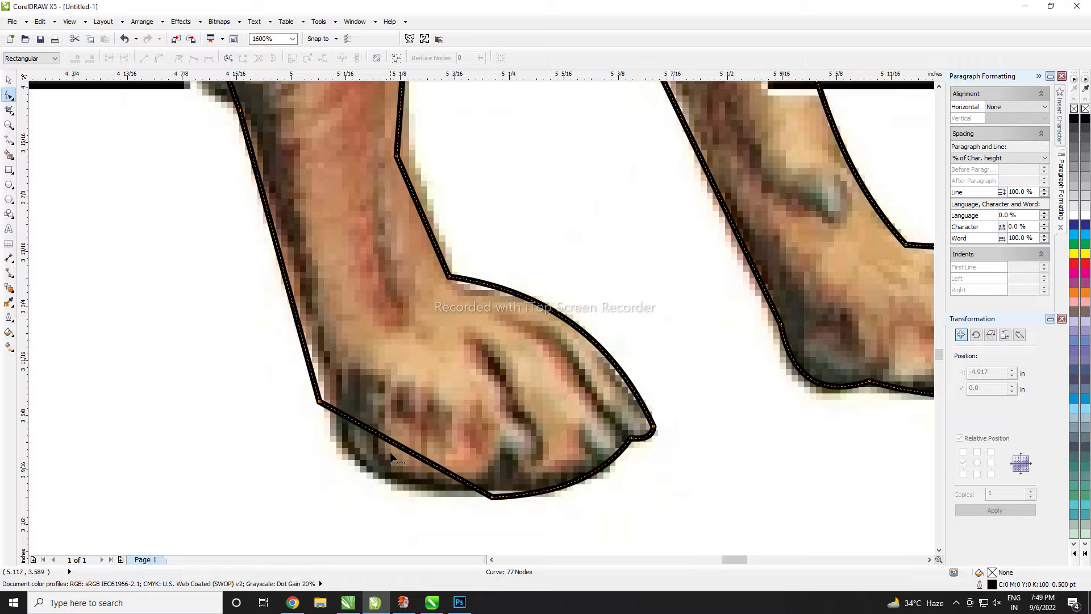
drag(403, 449, 389, 484)
Step: Smooth the leg outline near the wrist, removing the kink and bending into the ankle notch
scroll(511, 489, down, 1)
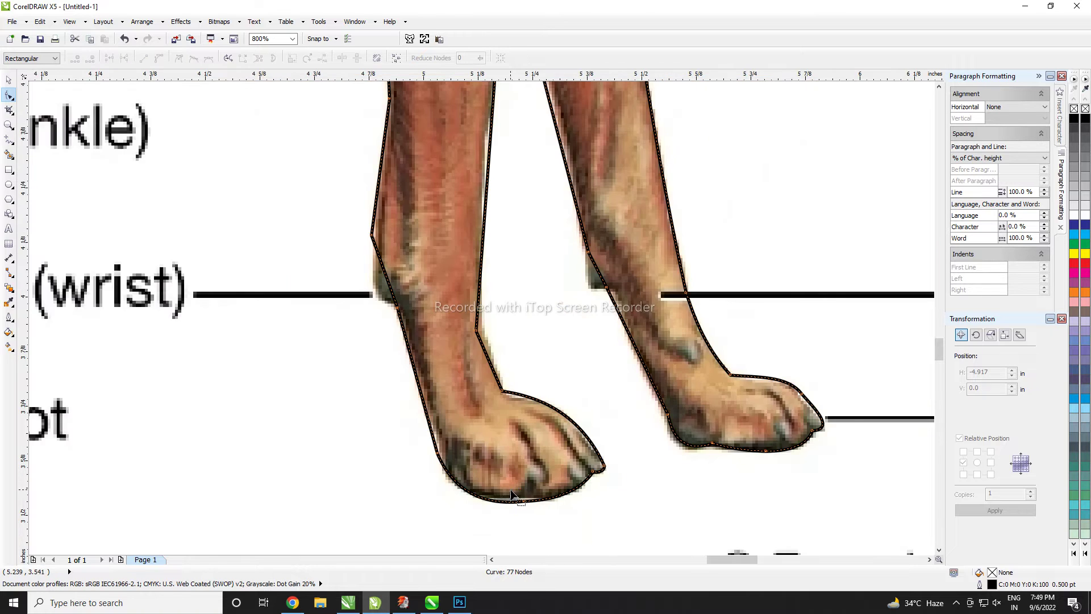
scroll(511, 490, down, 1)
scroll(461, 407, up, 2)
drag(431, 349, 406, 355)
scroll(434, 286, down, 2)
scroll(454, 214, up, 1)
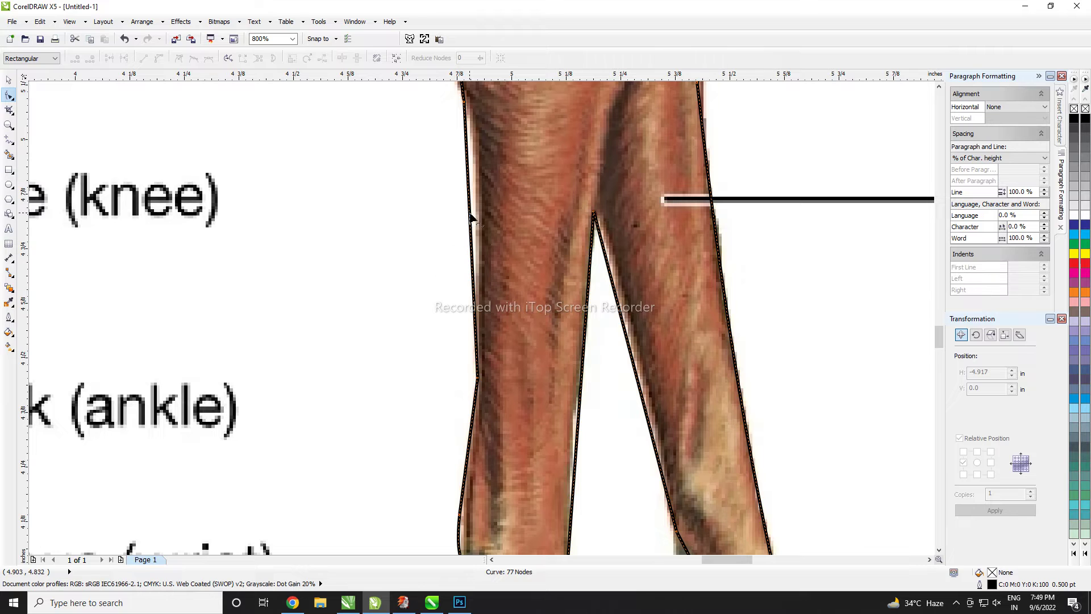
drag(471, 216, 475, 273)
scroll(475, 345, down, 1)
scroll(483, 421, up, 1)
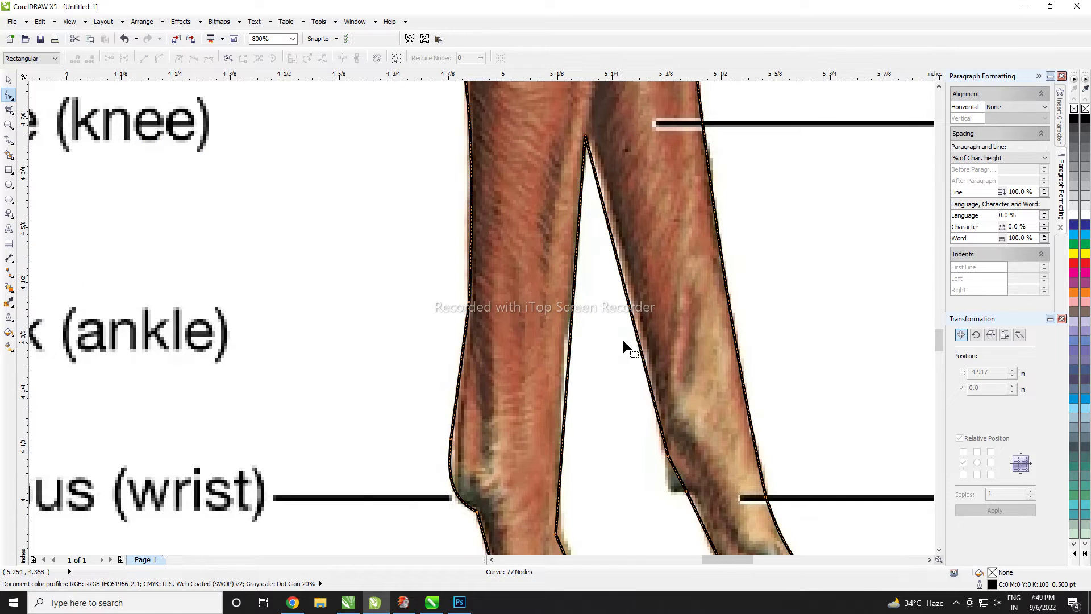
scroll(635, 316, down, 2)
scroll(637, 354, up, 2)
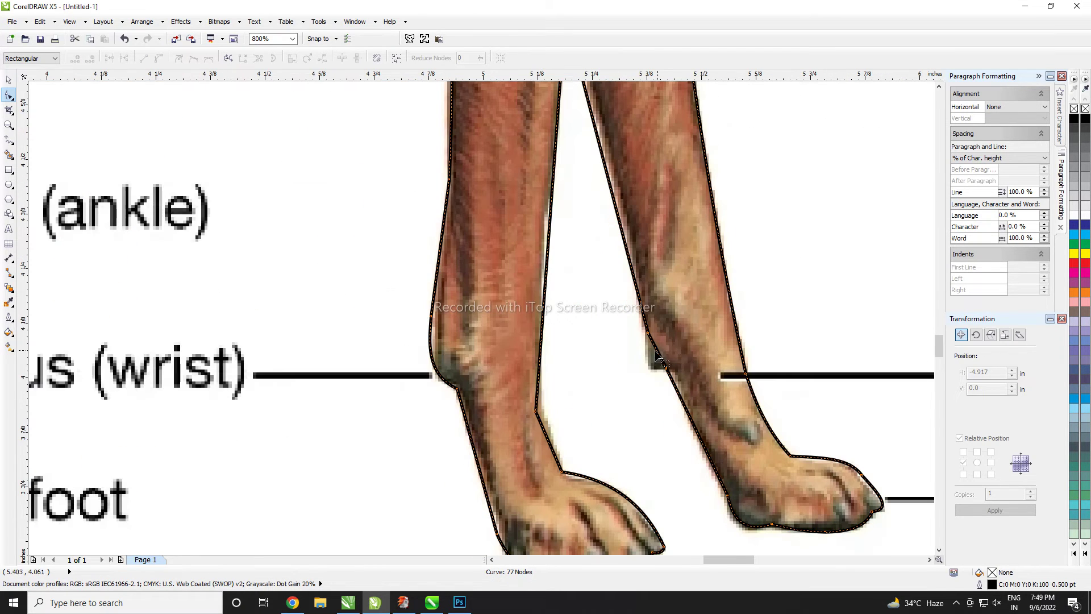
drag(658, 356, 649, 368)
Step: Bow the brisket edge of the outline into a smooth downward curve
scroll(651, 373, down, 2)
scroll(506, 205, up, 1)
scroll(506, 206, up, 1)
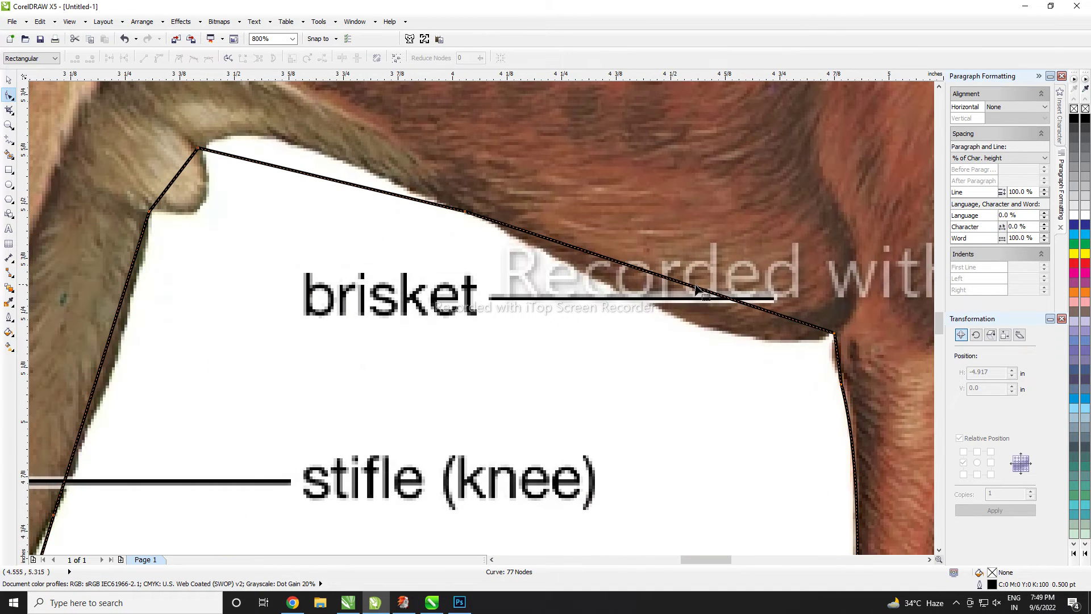
drag(699, 292, 714, 325)
scroll(714, 325, down, 2)
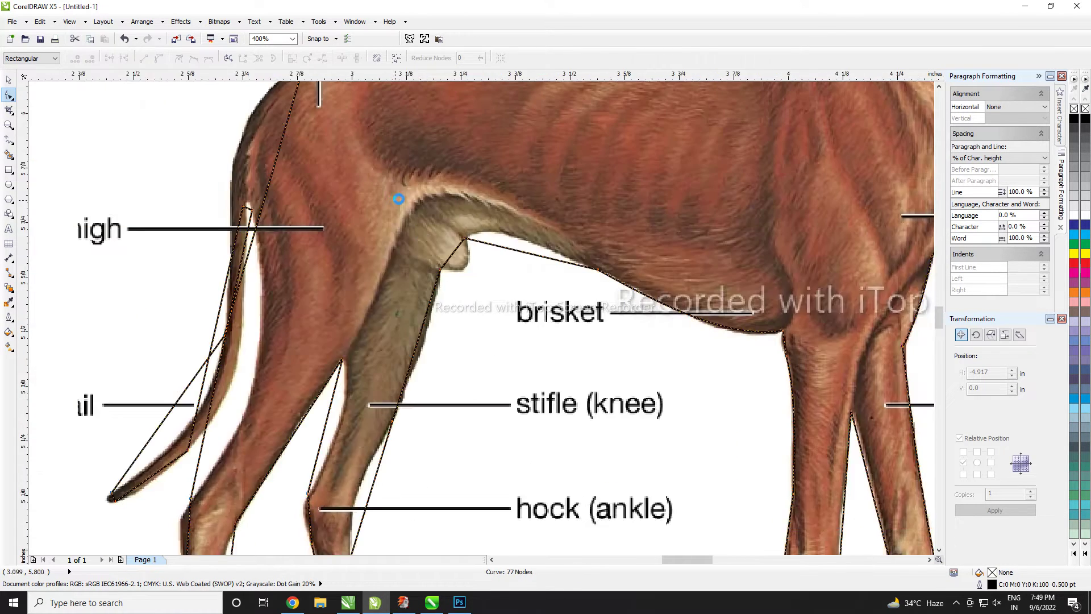
scroll(561, 281, up, 2)
drag(561, 280, 583, 249)
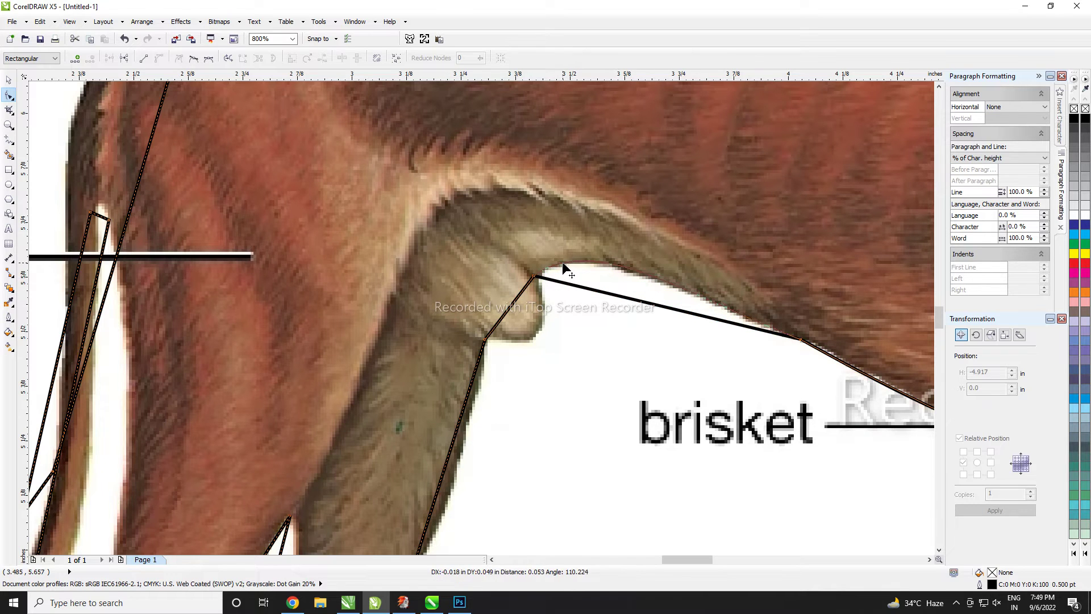
scroll(583, 248, down, 2)
scroll(528, 271, up, 2)
drag(554, 271, 573, 293)
scroll(455, 210, down, 2)
scroll(655, 279, up, 2)
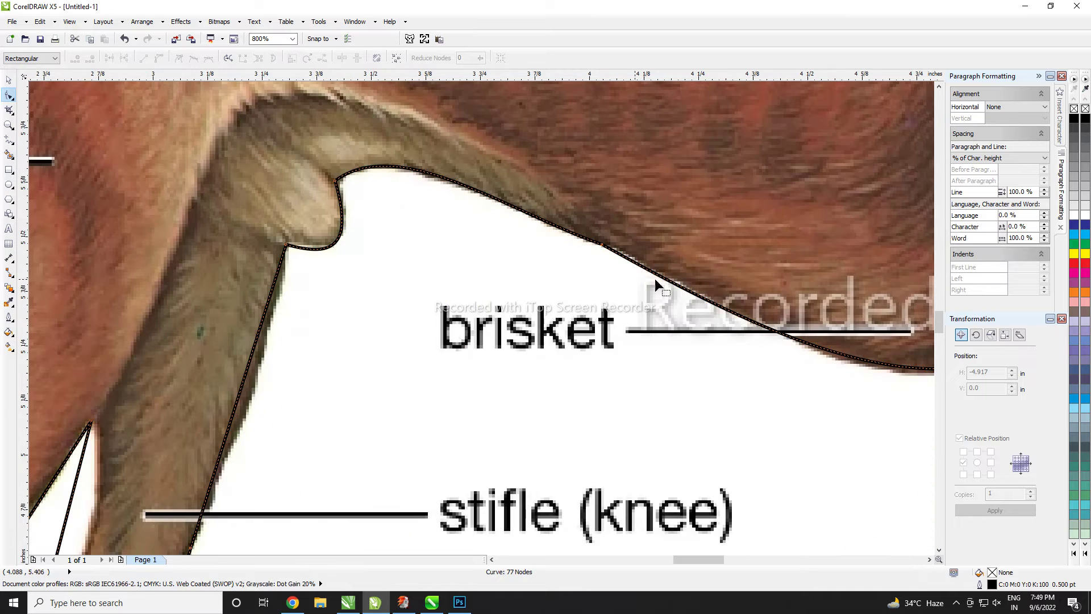
Step: Reselect the traced dog outline, add a node on the brisket curve, then delete it
click(698, 296)
click(503, 204)
double_click(733, 313)
key(Delete)
key(Delete)
scroll(679, 184, down, 1)
scroll(447, 361, up, 1)
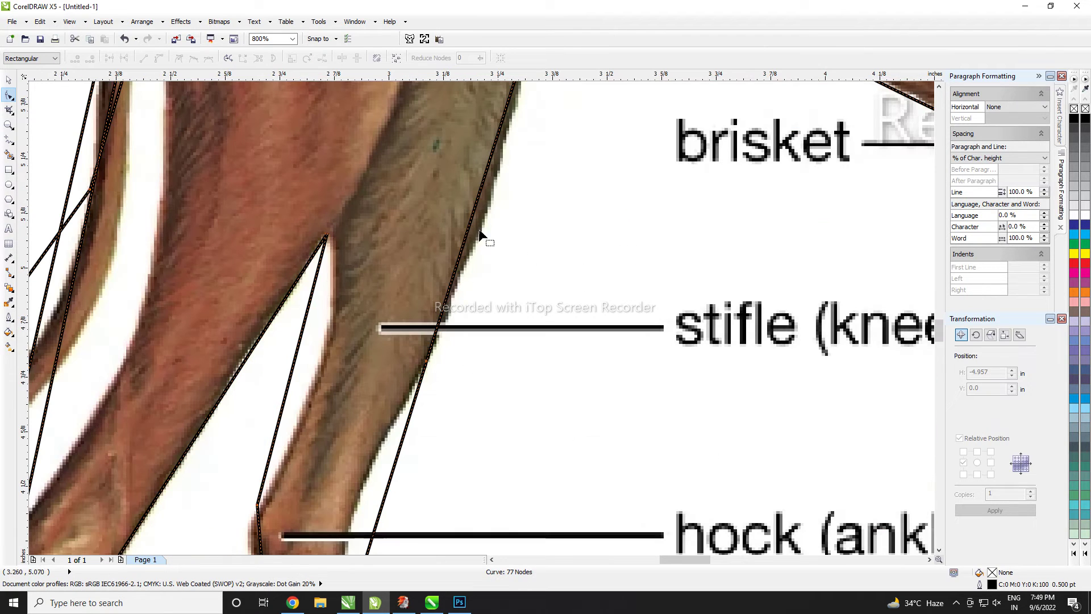
scroll(562, 160, down, 1)
scroll(475, 342, up, 1)
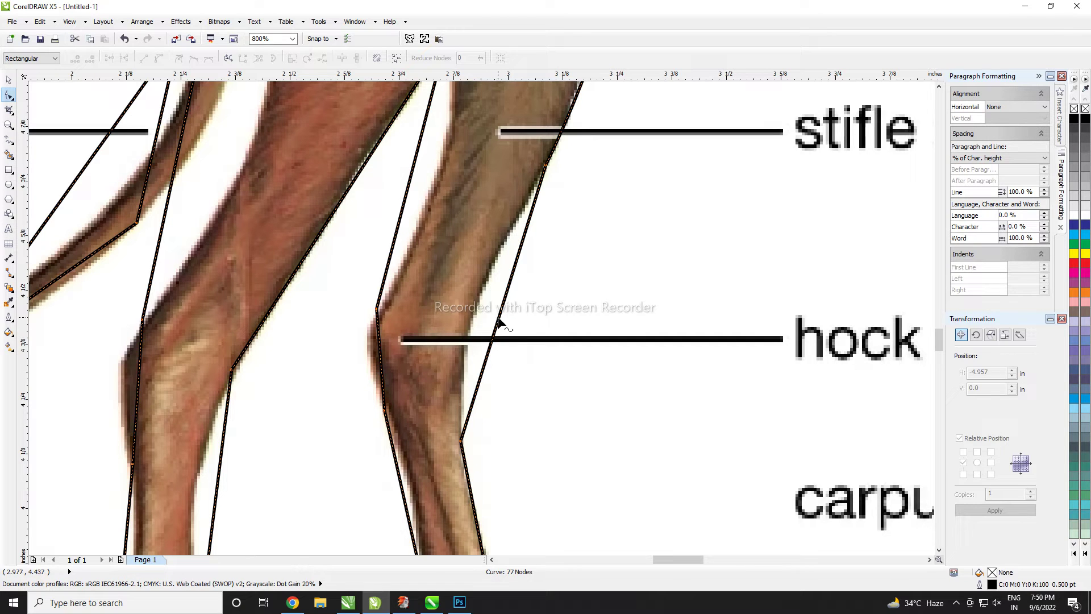
scroll(475, 264, down, 1)
scroll(485, 403, up, 1)
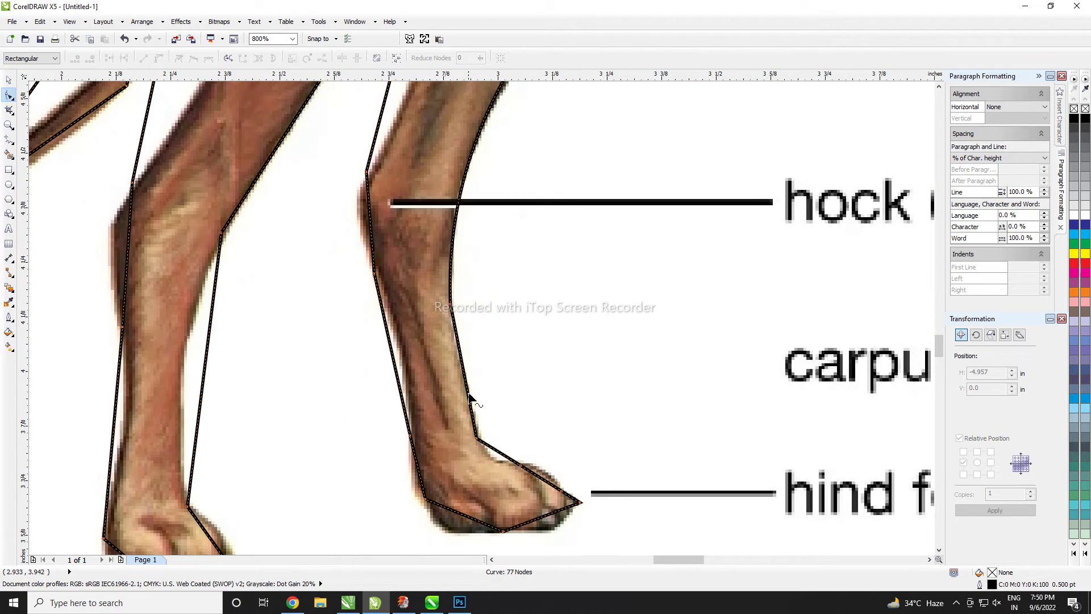
scroll(499, 464, up, 1)
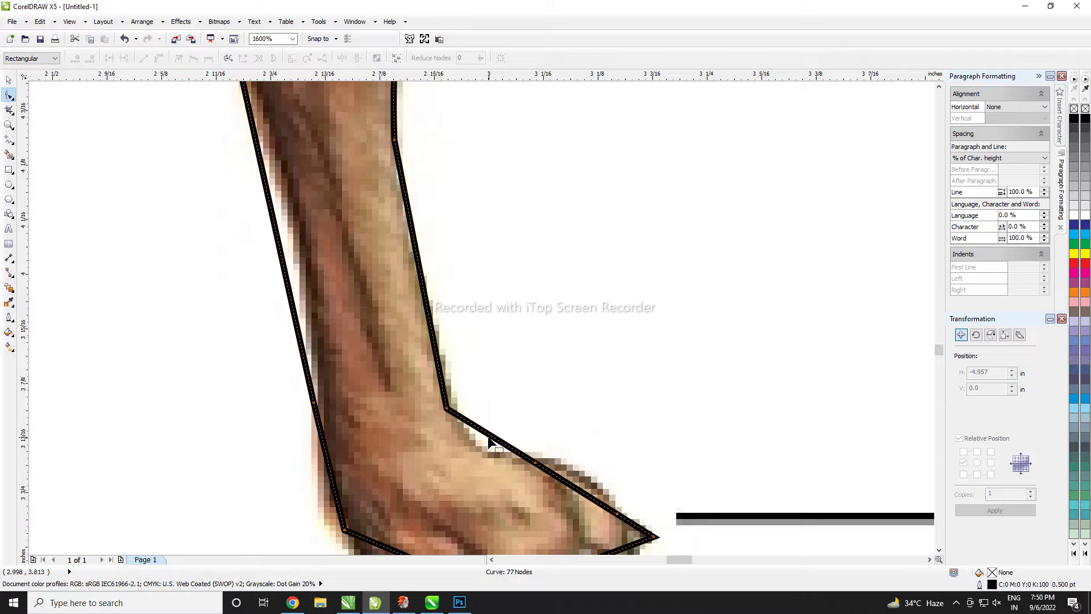
Step: Curve the hind-paw segments above the paw and underneath it
drag(490, 440, 495, 431)
scroll(494, 449, down, 1)
scroll(493, 449, up, 1)
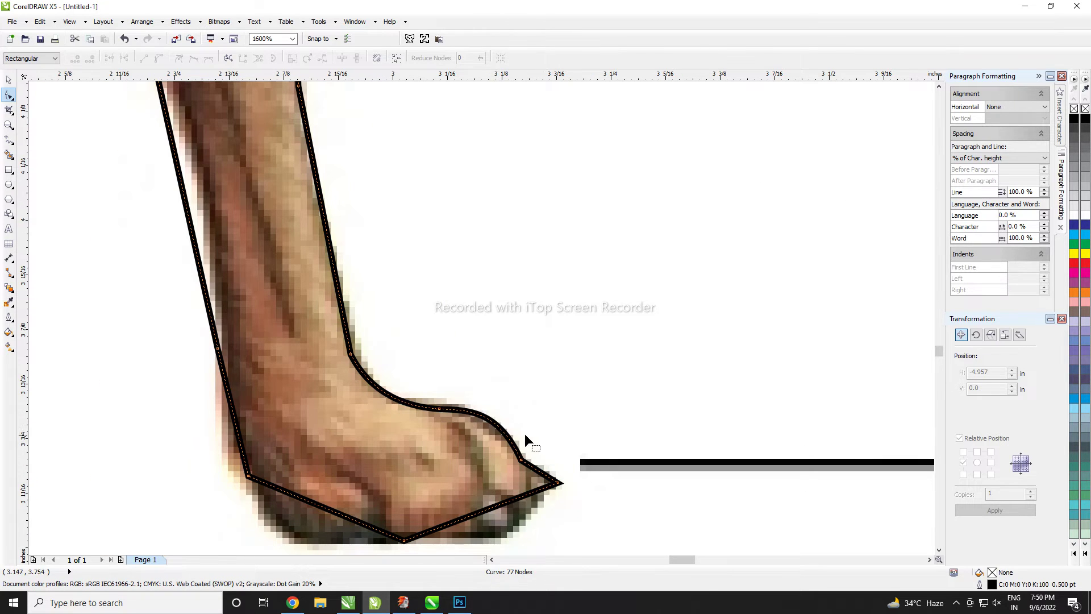
scroll(545, 484, down, 2)
scroll(568, 426, up, 2)
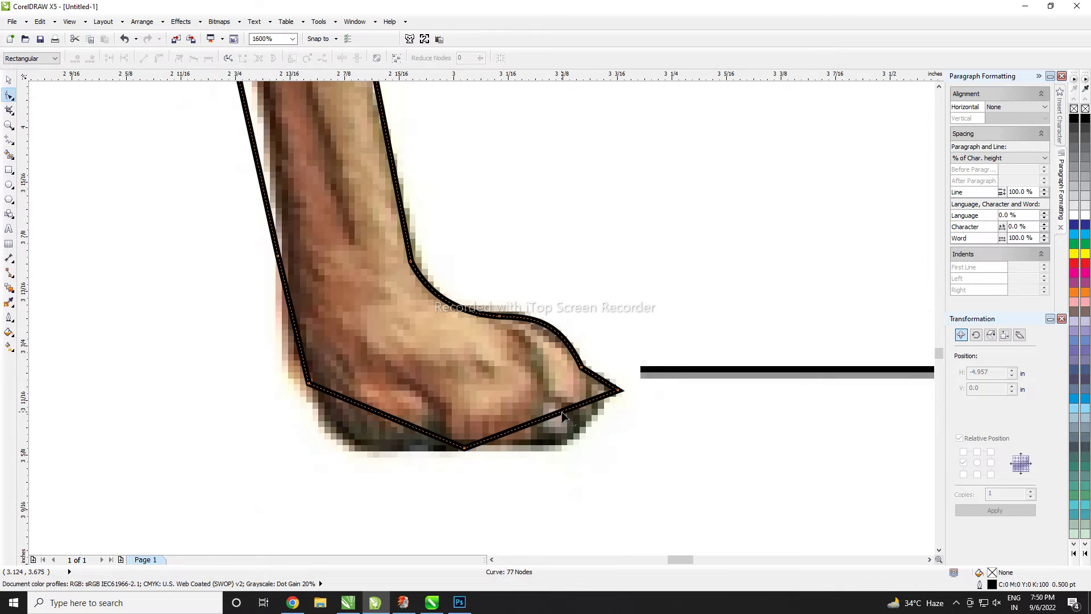
scroll(461, 430, down, 2)
mouse_move(561, 412)
mouse_down()
mouse_move(571, 439)
mouse_move(591, 433)
mouse_move(539, 458)
mouse_up()
scroll(598, 409, up, 2)
scroll(574, 461, down, 2)
scroll(527, 364, up, 2)
scroll(539, 458, down, 2)
scroll(528, 332, up, 2)
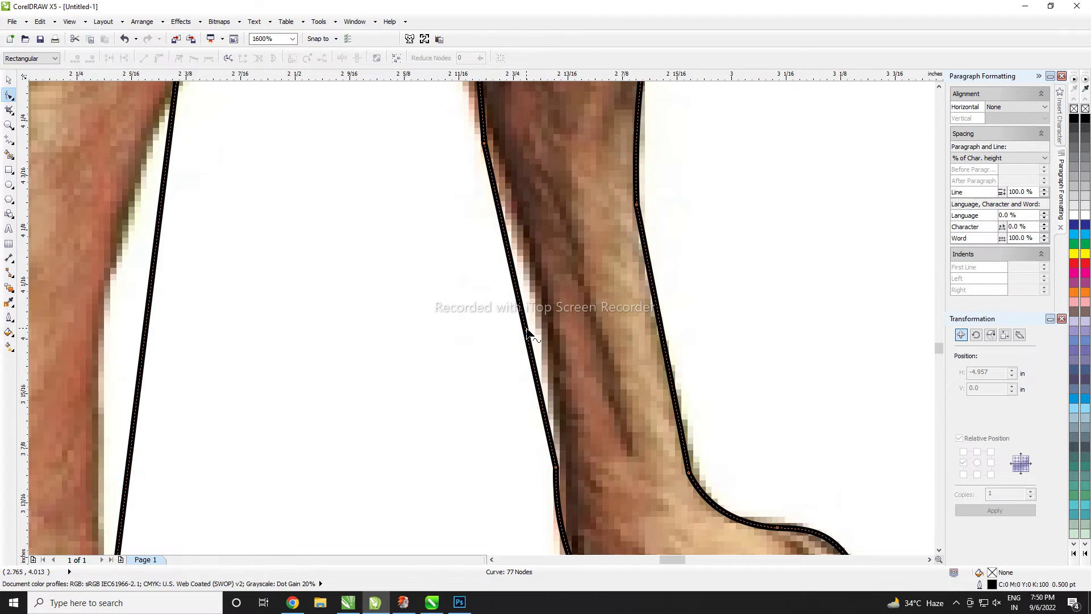
Step: Reshape the hind leg's left and inner edges to follow the photo
drag(527, 332, 575, 421)
scroll(575, 420, down, 2)
scroll(568, 273, up, 1)
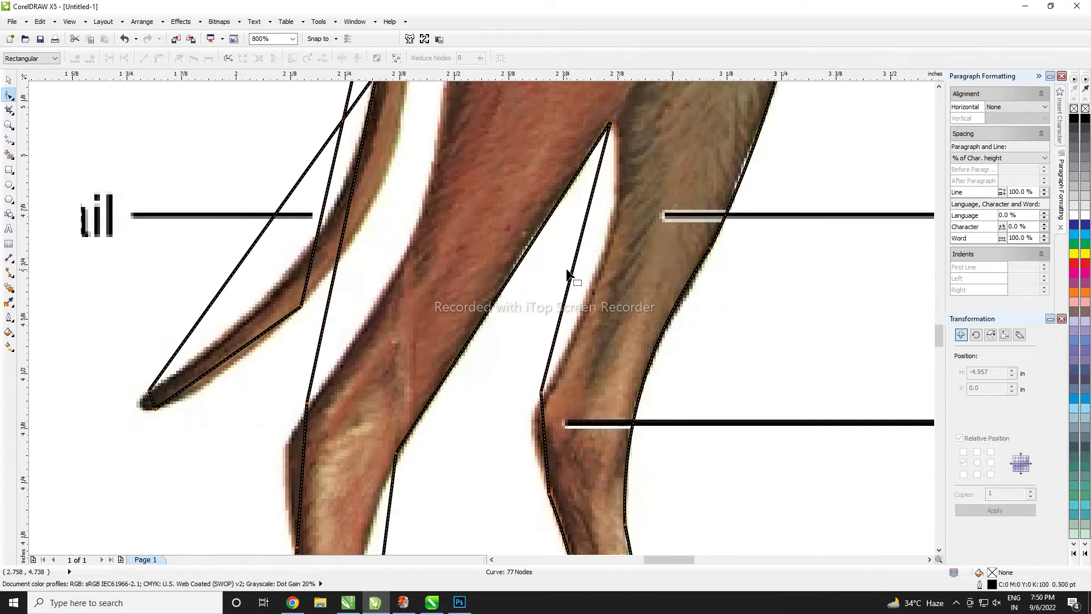
drag(581, 241, 537, 461)
scroll(536, 462, up, 1)
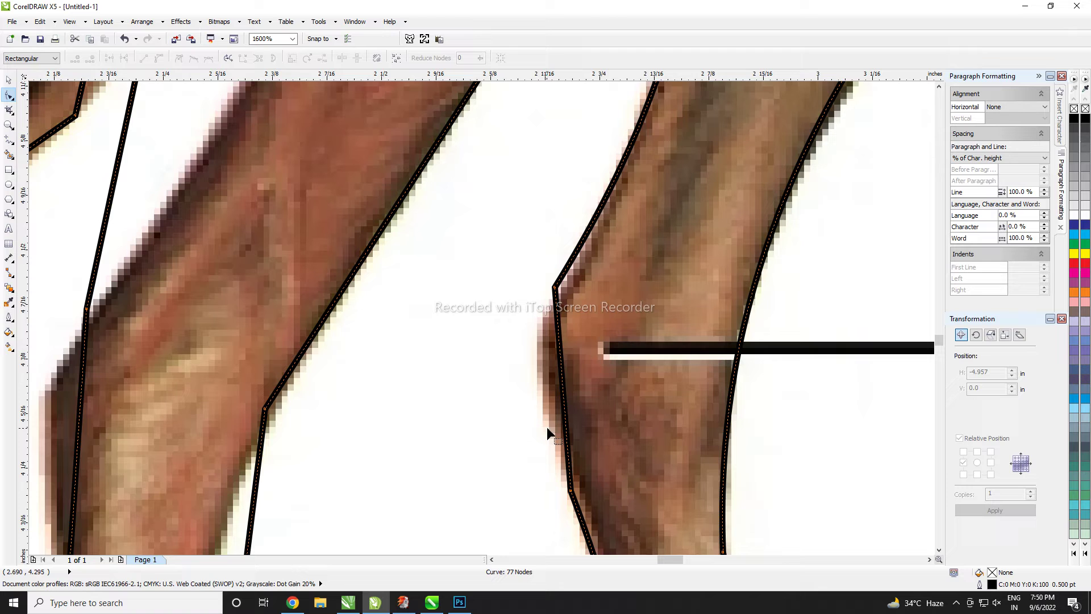
drag(565, 398, 555, 485)
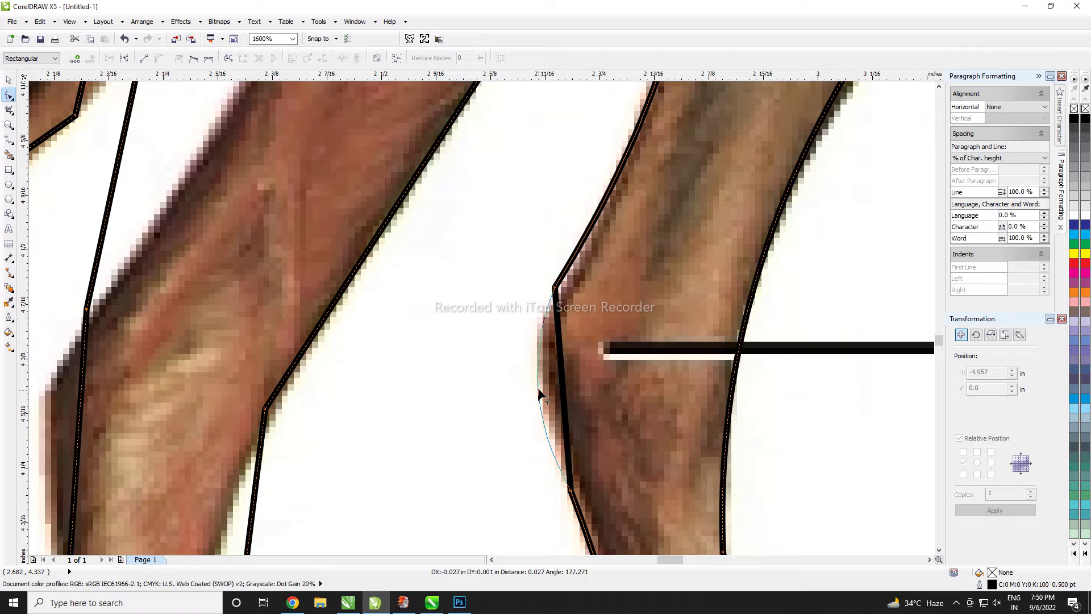
scroll(555, 485, down, 2)
scroll(572, 323, down, 2)
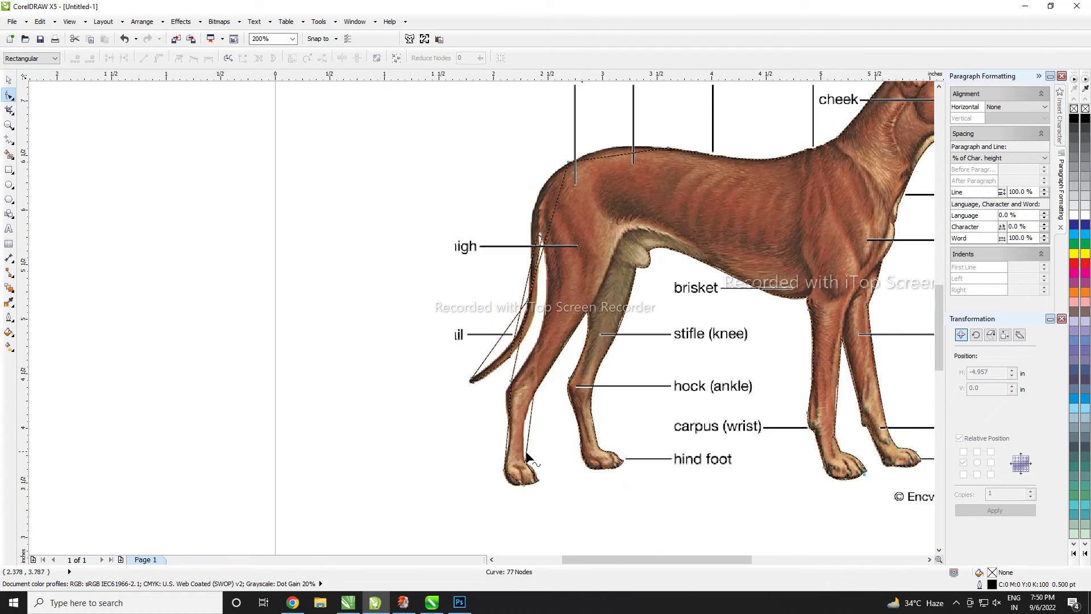
scroll(527, 451, up, 3)
drag(538, 394, 519, 373)
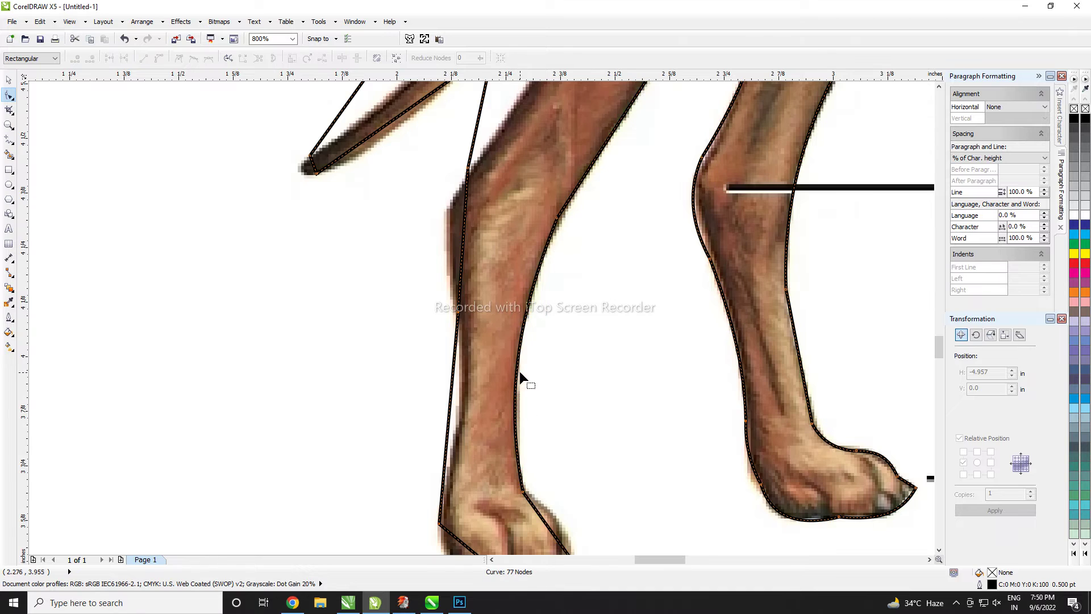
scroll(519, 373, down, 1)
scroll(537, 455, up, 1)
Step: Curve the outline around the paw and up along the hind leg edge
drag(546, 424, 543, 425)
scroll(470, 453, up, 1)
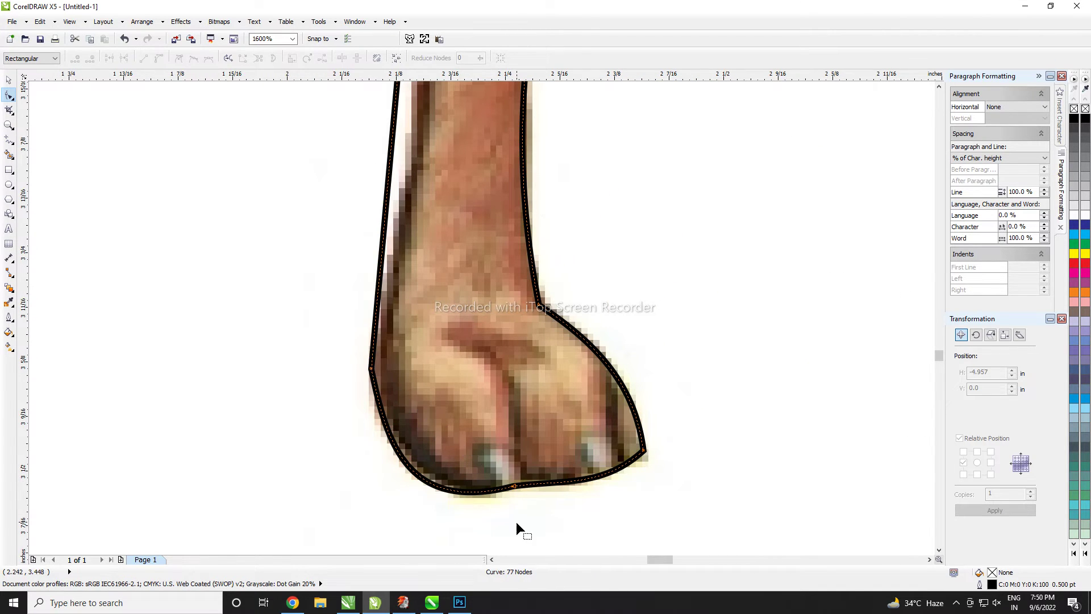
scroll(517, 522, down, 1)
scroll(582, 517, down, 1)
scroll(526, 403, up, 1)
drag(545, 437, 548, 341)
scroll(548, 341, up, 1)
drag(563, 285, 541, 258)
scroll(520, 459, down, 2)
scroll(554, 446, up, 1)
scroll(555, 447, down, 1)
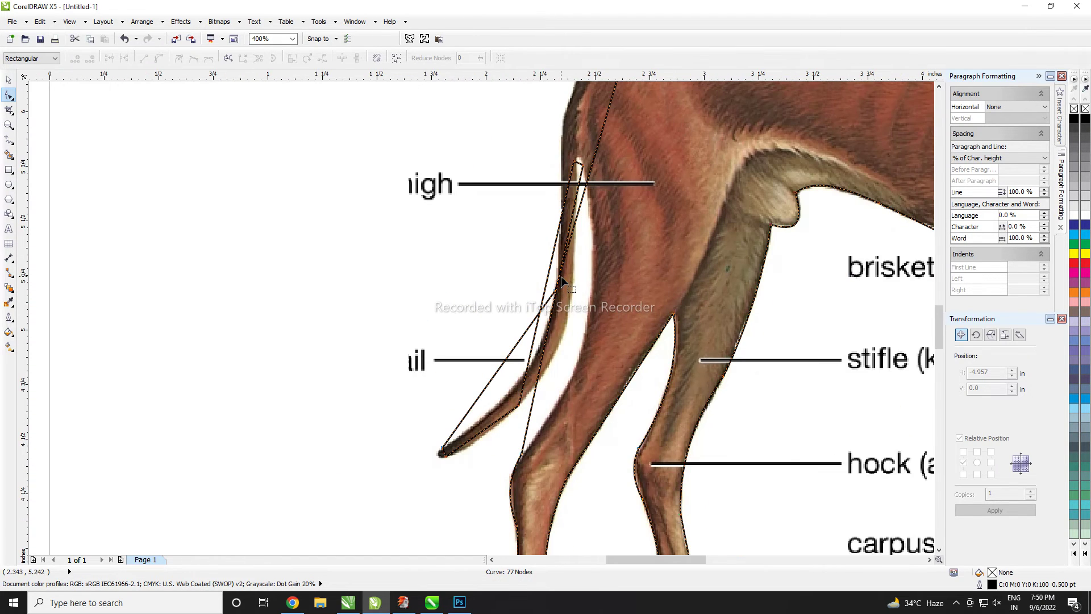
Step: Bend the leg segments onto the edge along the back of the leg
drag(558, 287, 588, 323)
scroll(597, 169, up, 2)
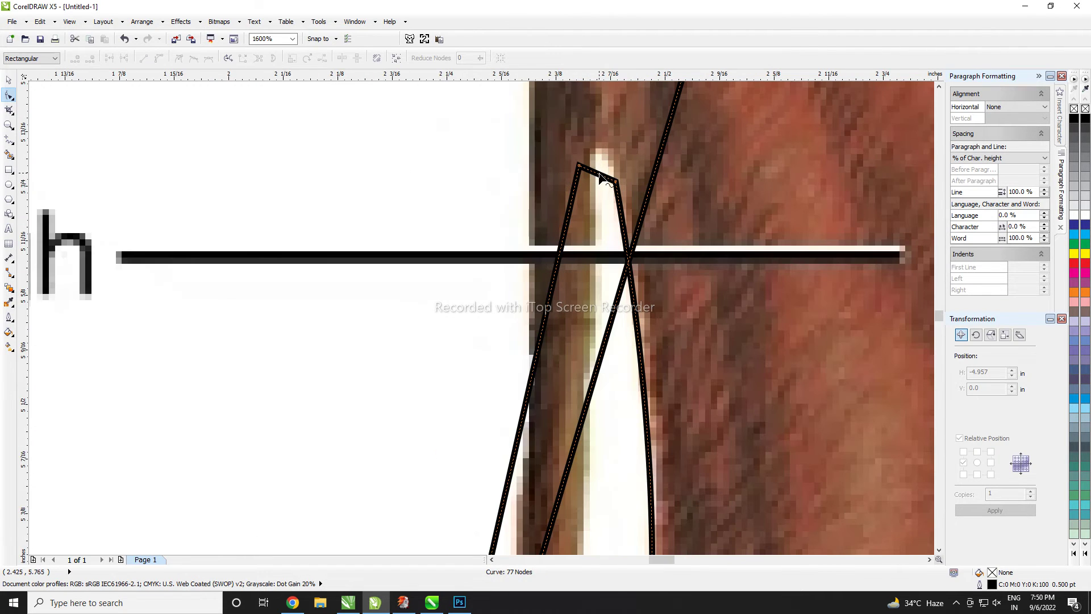
scroll(597, 162, down, 2)
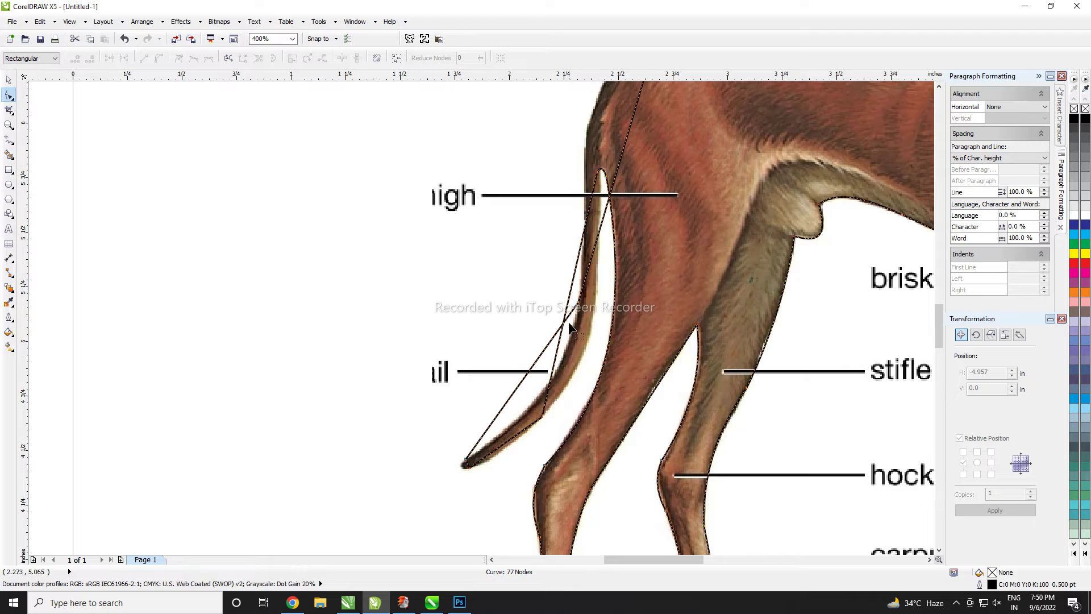
drag(568, 314, 591, 341)
scroll(551, 385, up, 1)
Step: Curve both tail outline segments and round off the angular tail tip
drag(509, 358, 533, 402)
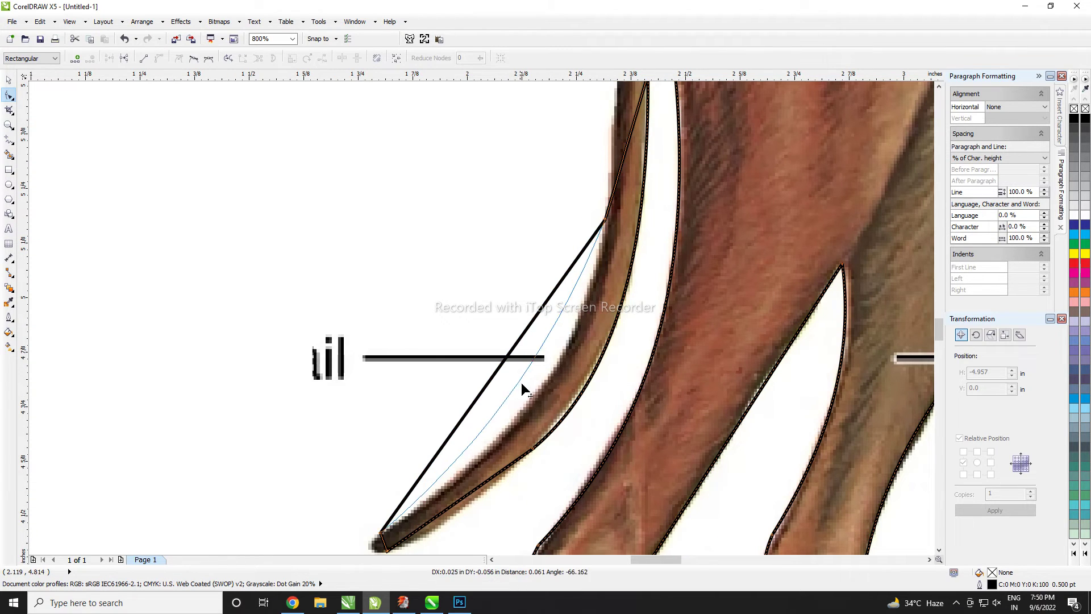
scroll(507, 434, down, 1)
scroll(506, 433, up, 1)
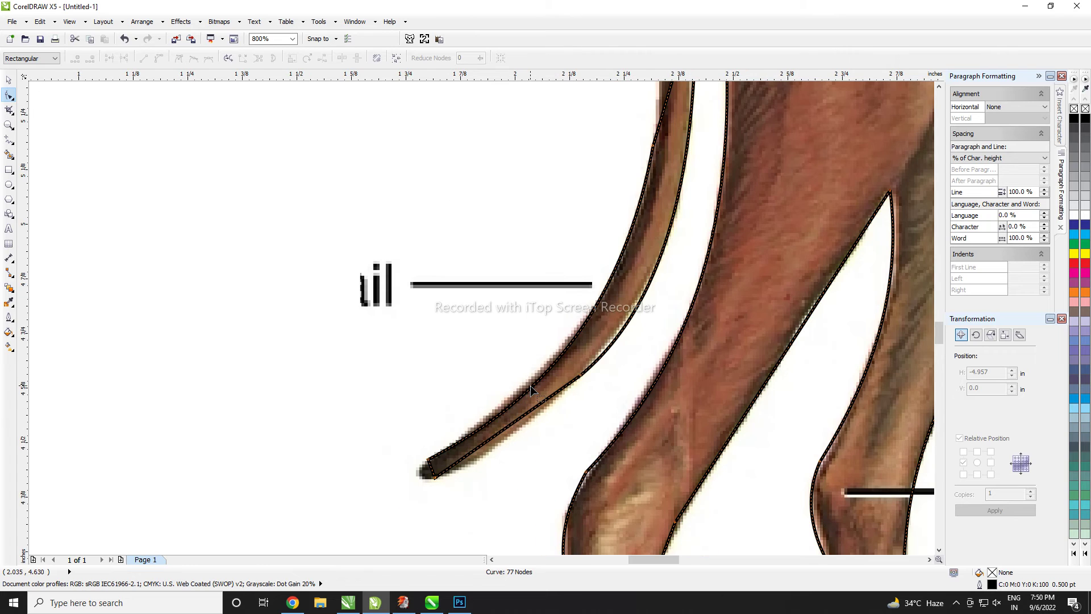
drag(531, 386, 511, 434)
scroll(516, 437, up, 1)
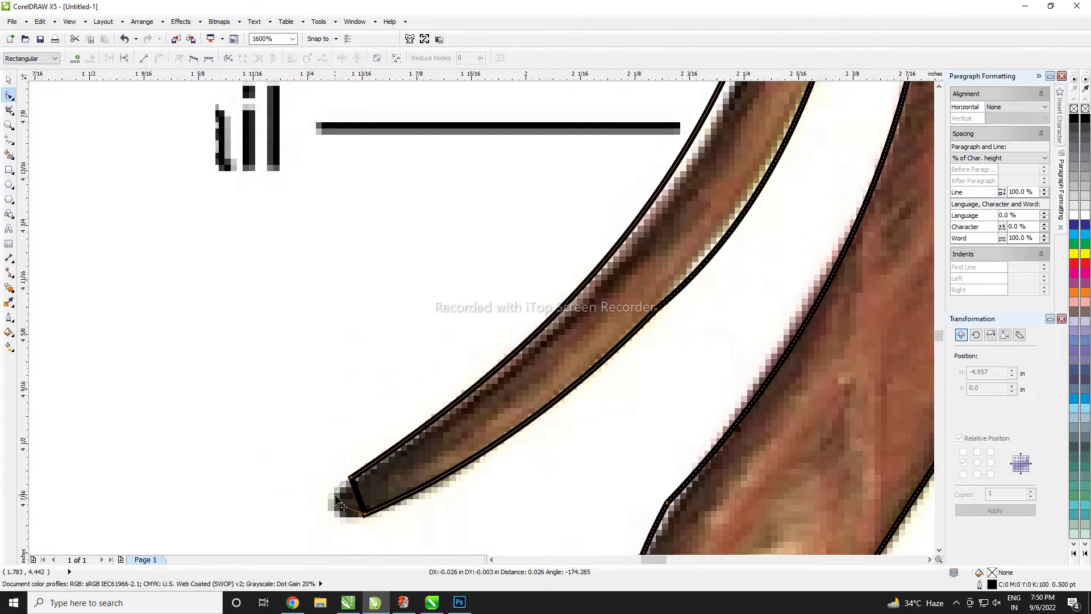
drag(358, 499, 335, 517)
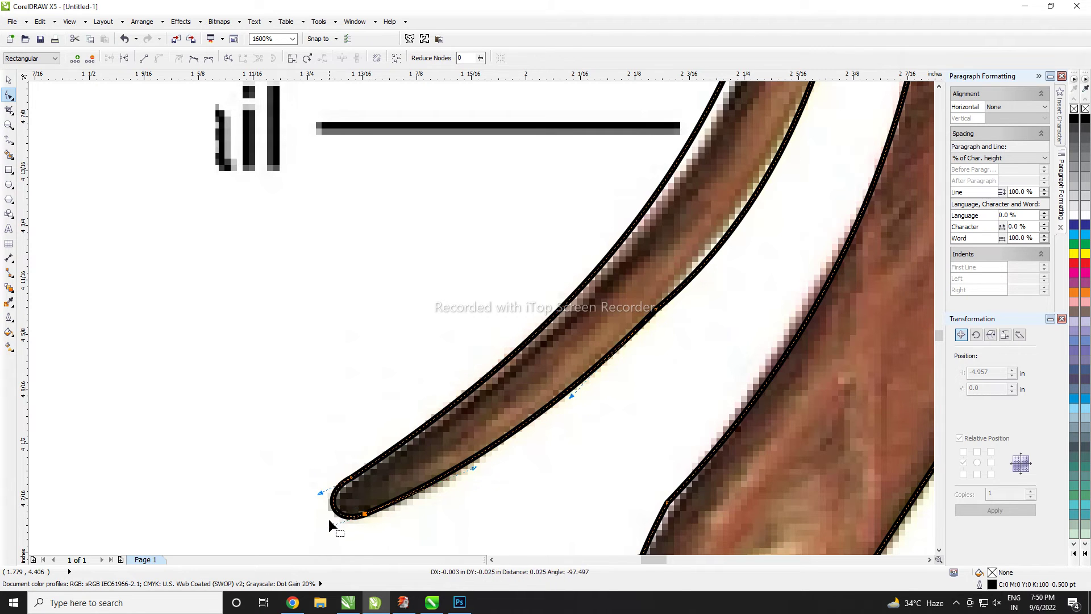
scroll(329, 519, down, 2)
scroll(498, 396, down, 2)
scroll(534, 355, up, 2)
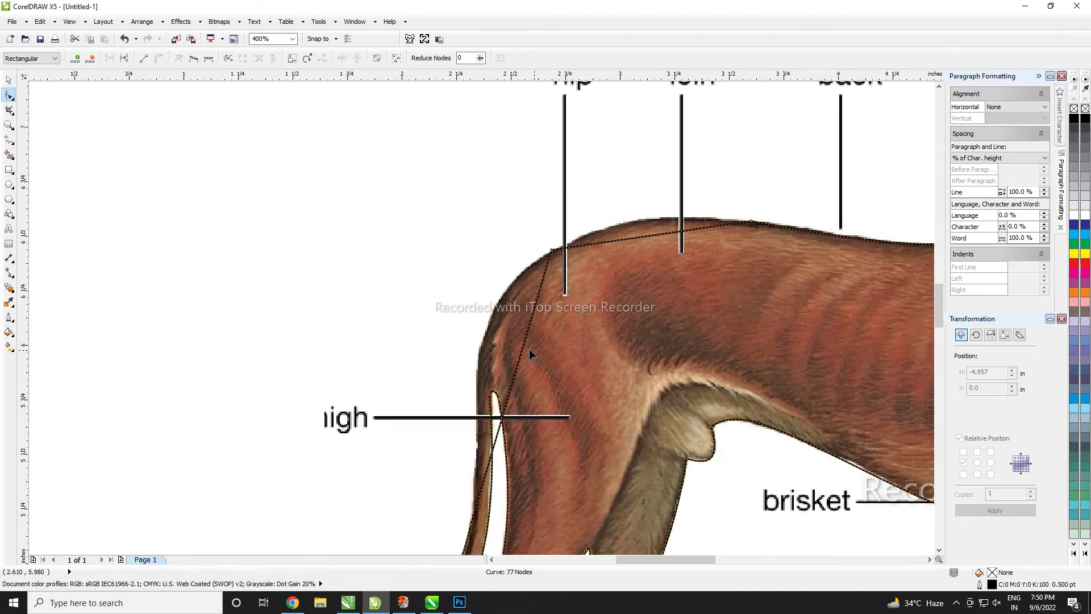
Step: Curve the segment from the rump down the leg and add a node on the rump edge
drag(525, 351, 503, 295)
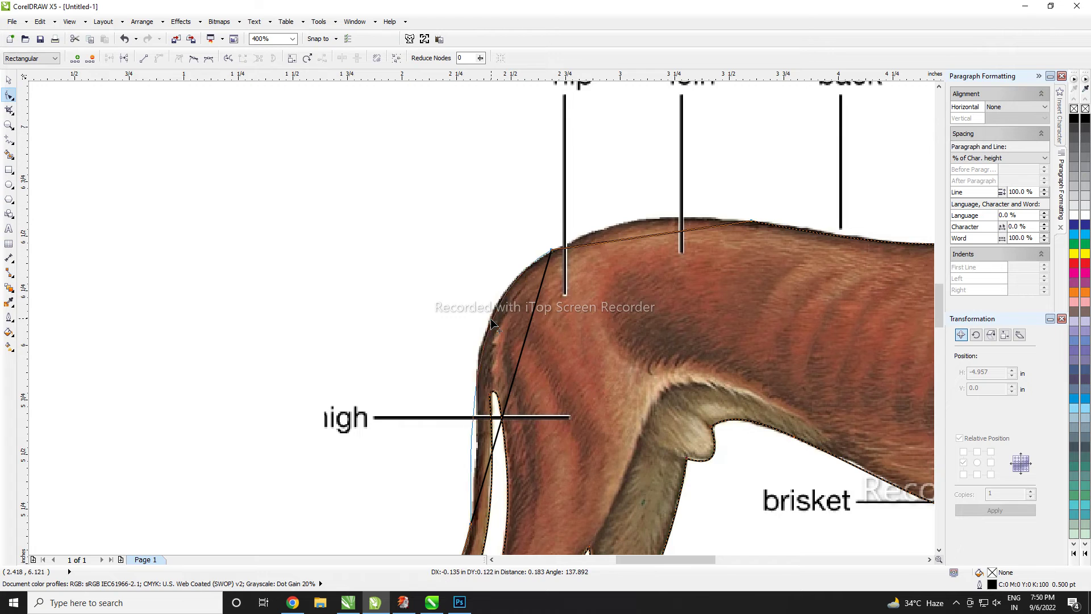
scroll(503, 296, down, 1)
scroll(470, 407, up, 1)
double_click(508, 279)
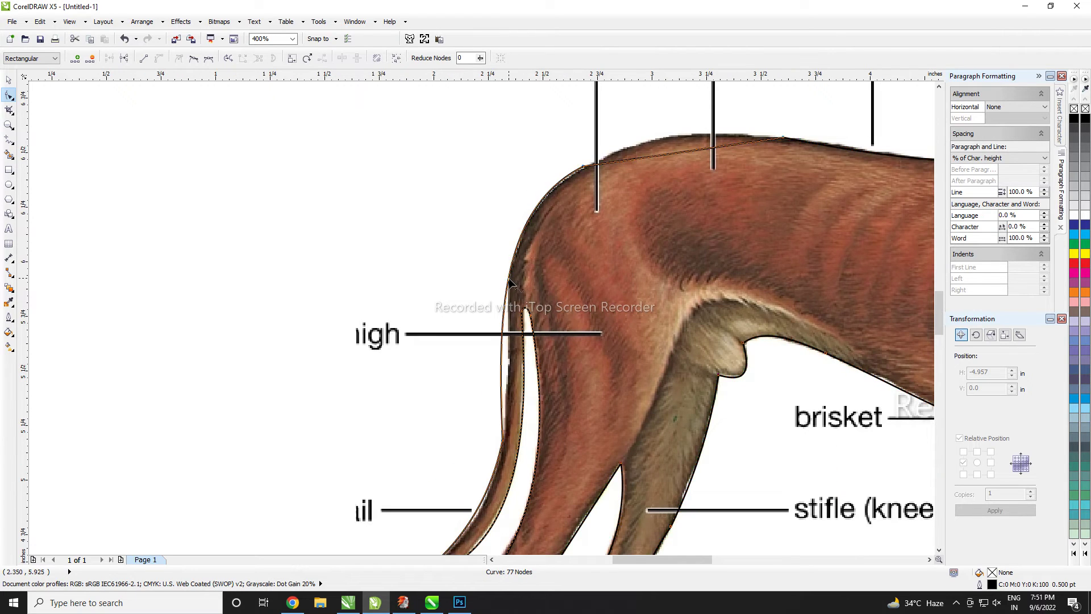
scroll(490, 357, up, 1)
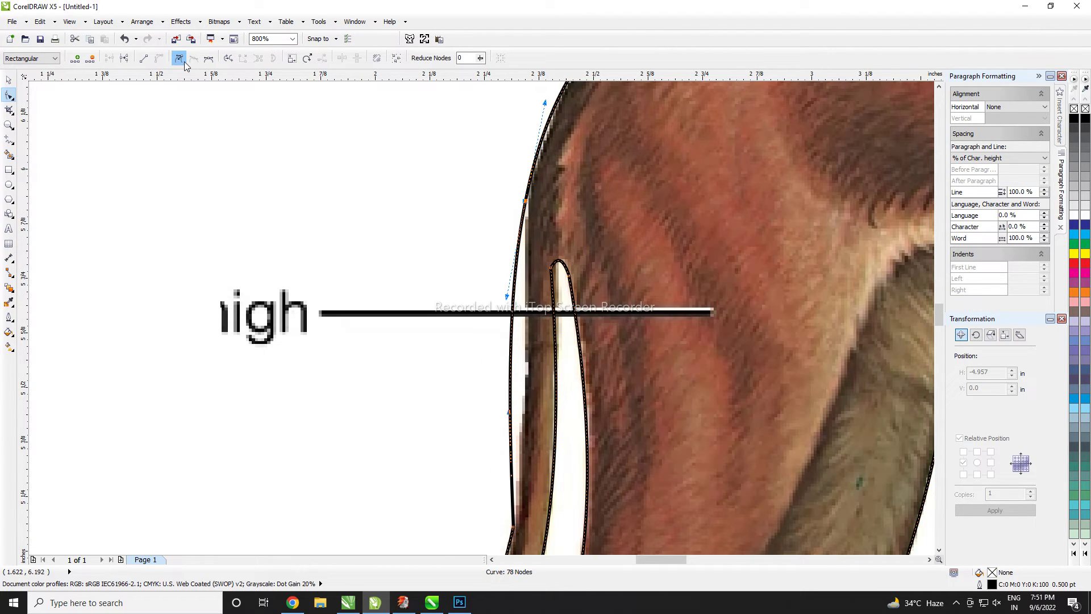
Step: Fit the rump edge and the back over hip and loin, then return to the Pick tool
drag(512, 380, 529, 392)
scroll(487, 434, down, 1)
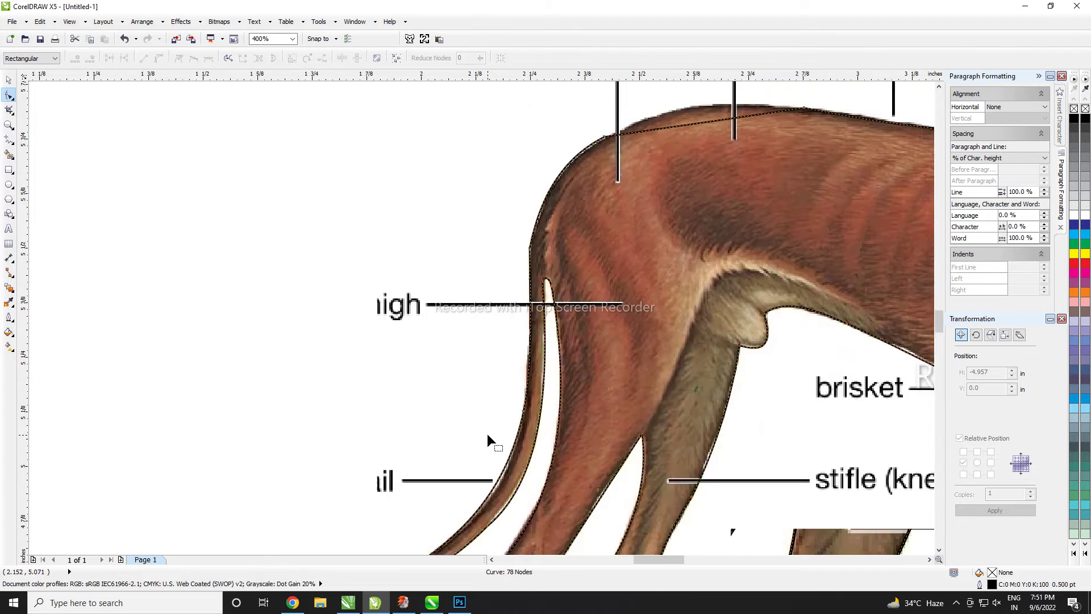
scroll(487, 434, up, 1)
scroll(551, 440, down, 2)
scroll(591, 318, up, 1)
scroll(591, 317, down, 1)
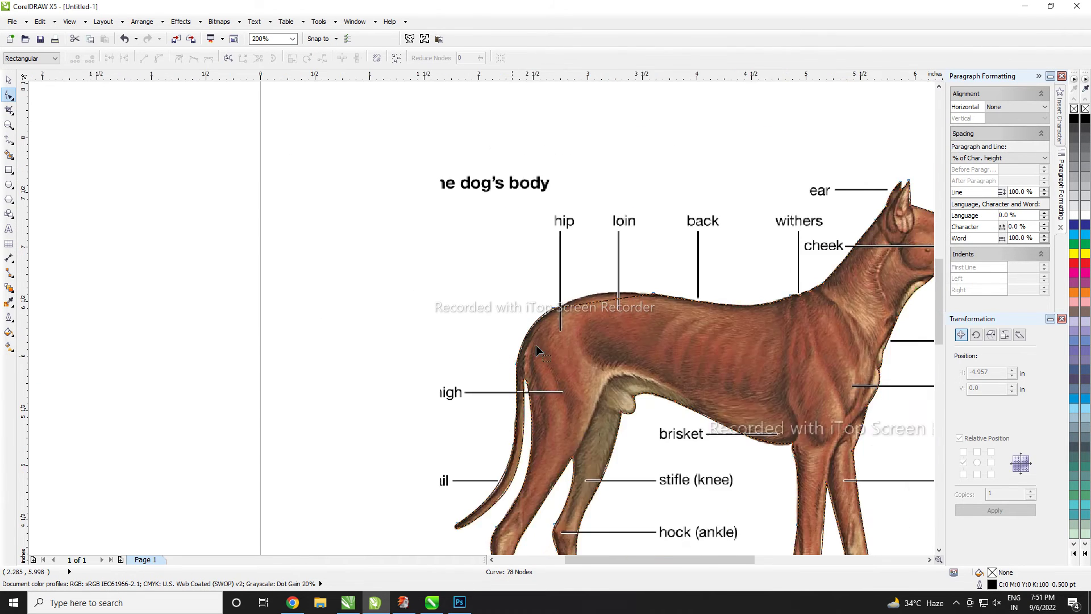
scroll(481, 373, up, 2)
drag(454, 388, 438, 360)
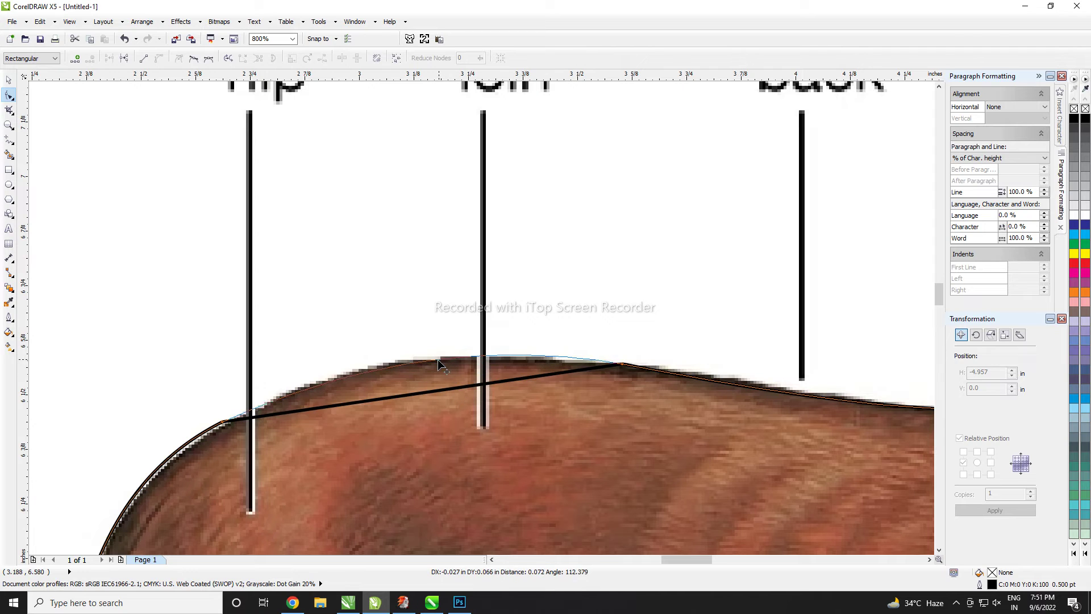
scroll(437, 353, down, 2)
scroll(437, 353, down, 1)
key(space)
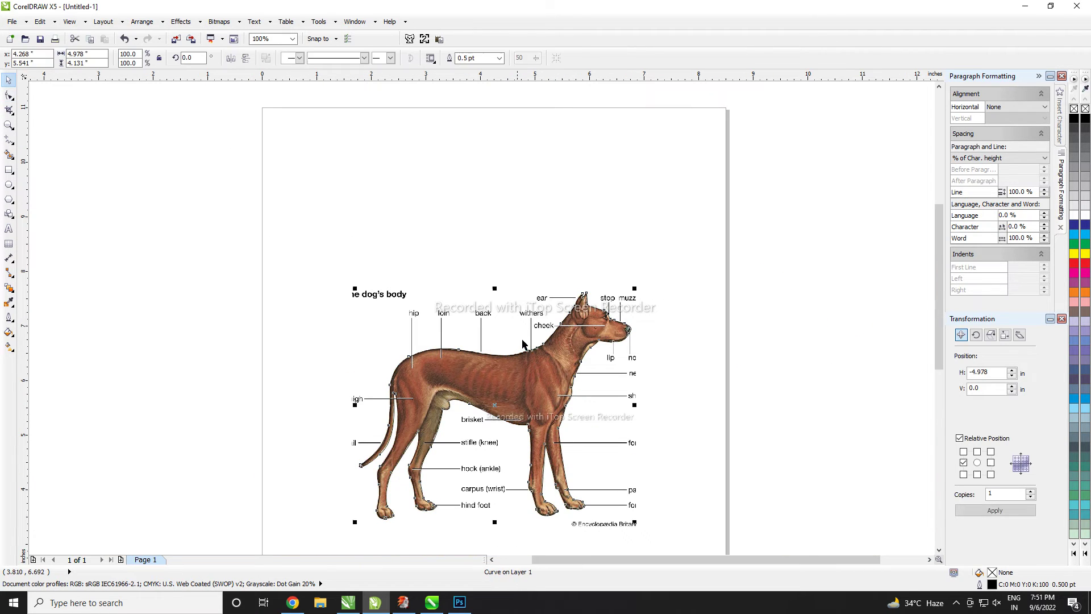
Step: Delete the dog photo and fill the traced dog outline with solid black
click(549, 369)
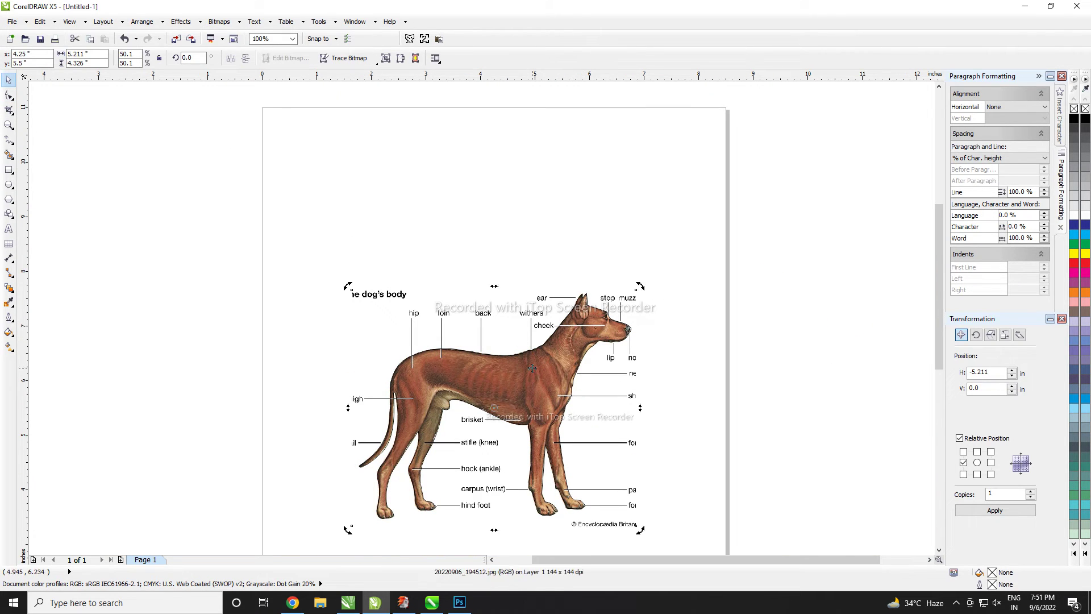
key(Delete)
scroll(487, 298, down, 1)
drag(361, 273, 675, 523)
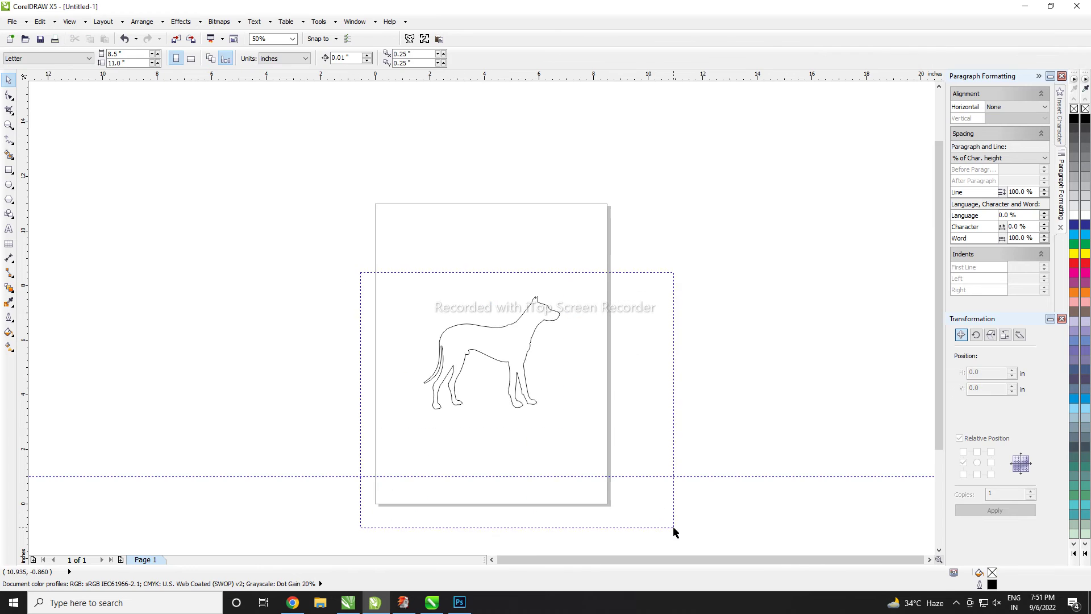
click(1073, 123)
click(660, 293)
Step: Centre the black dog silhouette on the page
scroll(568, 330, up, 1)
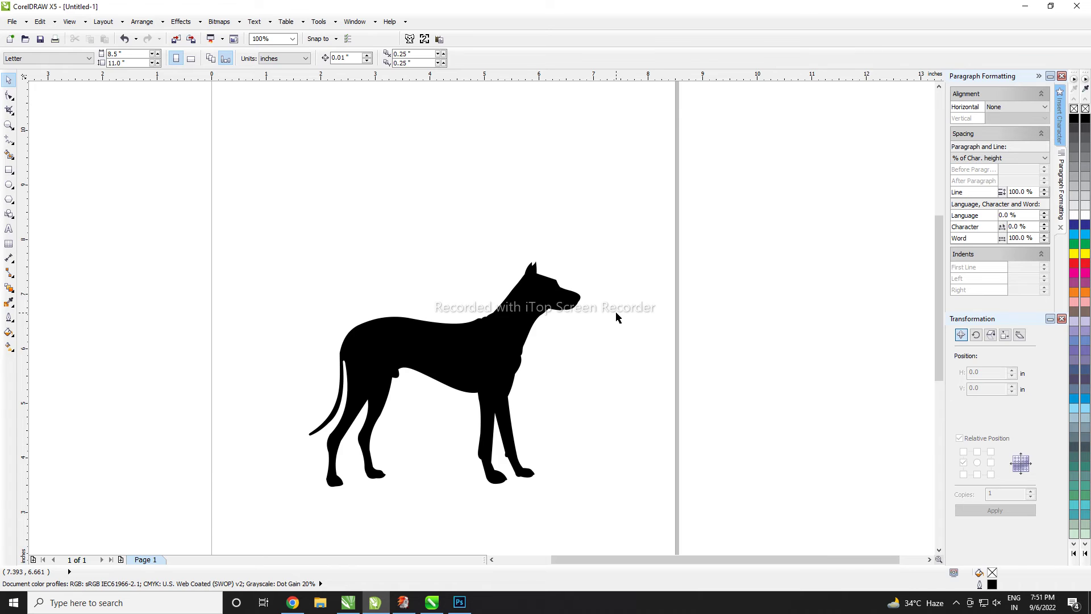
scroll(616, 312, down, 1)
click(560, 321)
key(p)
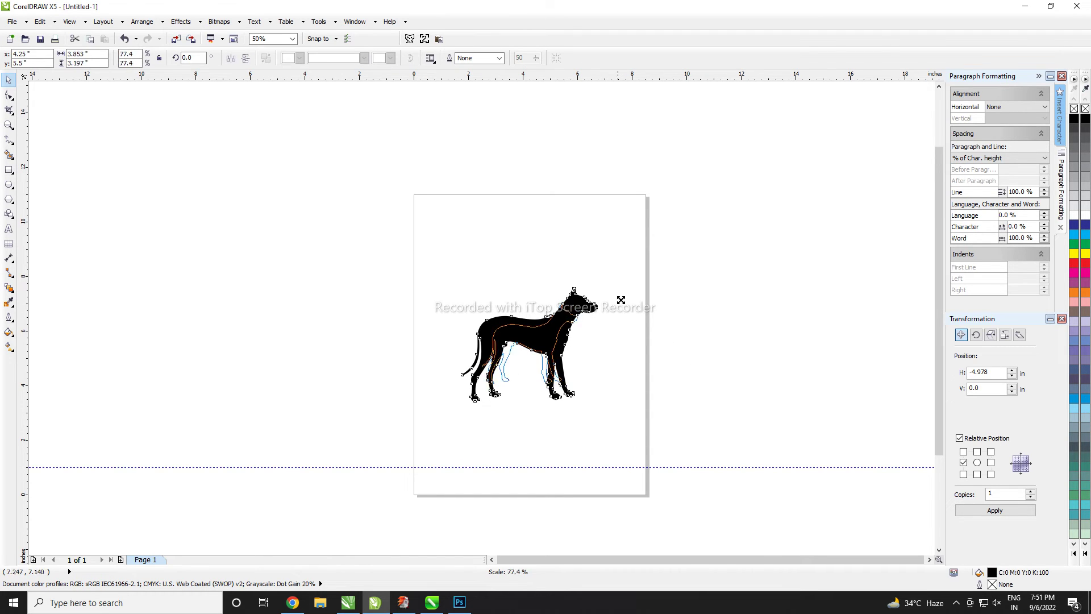
click(569, 318)
scroll(585, 383, up, 1)
click(585, 382)
scroll(493, 392, up, 1)
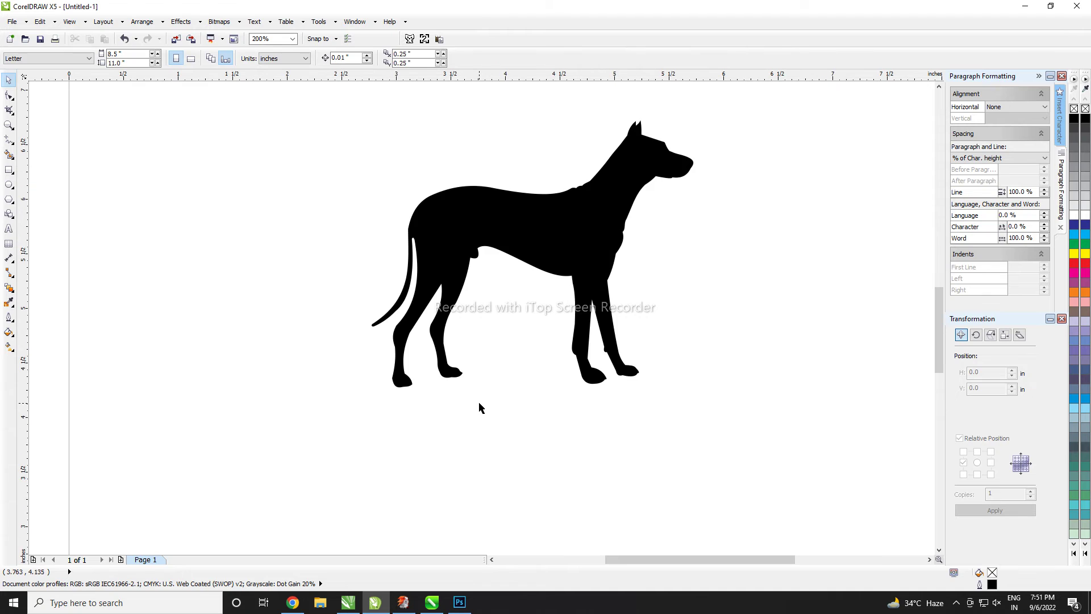
Step: Type the uppercase caption text THE DOG TAIL below the dog
click(8, 228)
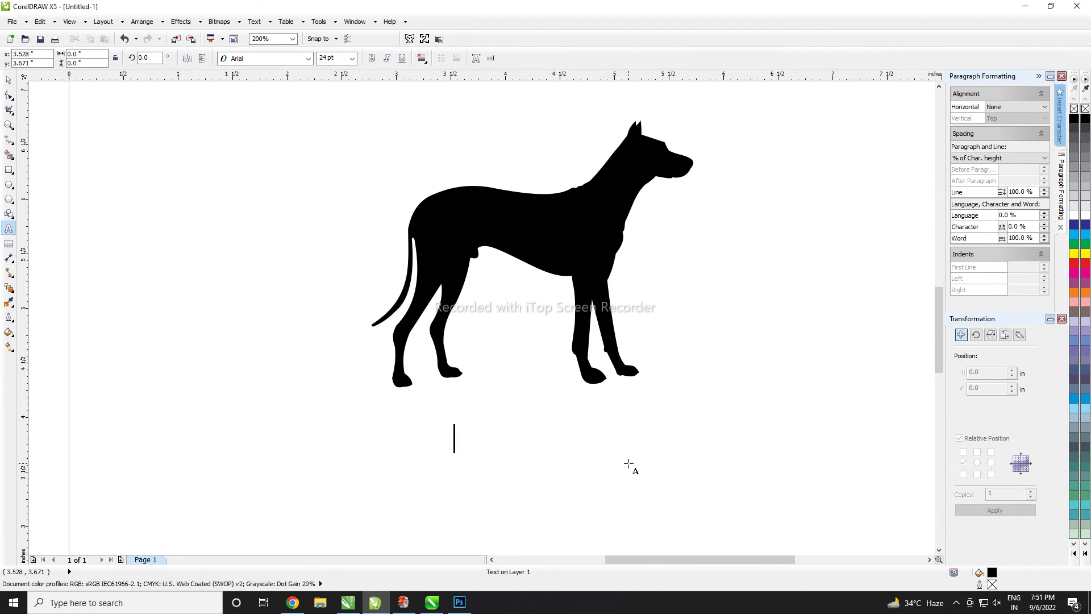
text(the)
key(BackSpace)
key(BackSpace)
key(BackSpace)
text(THE)
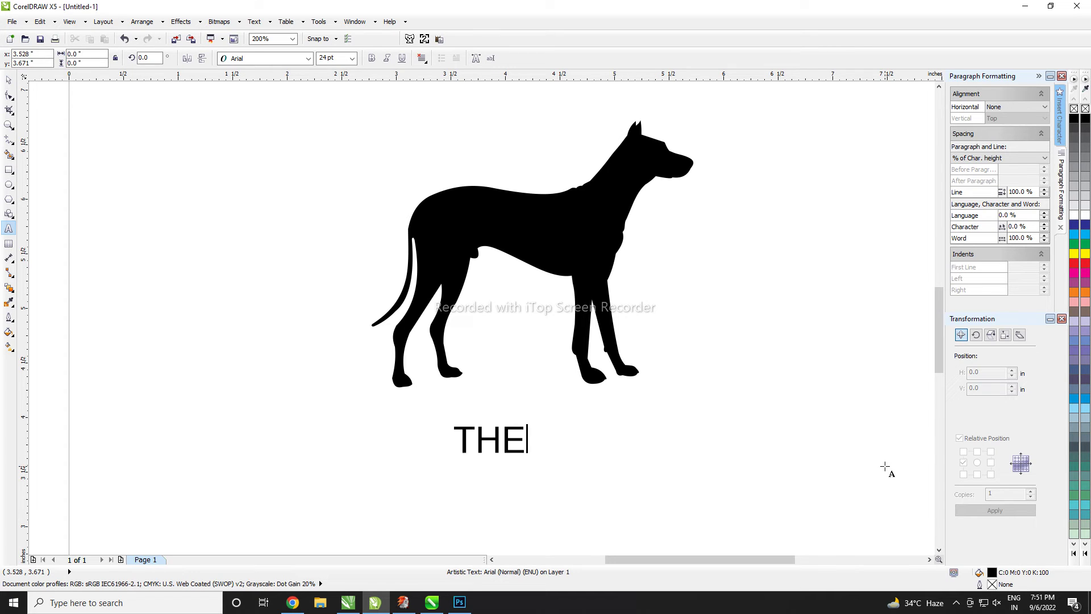
text( DOG TAI)
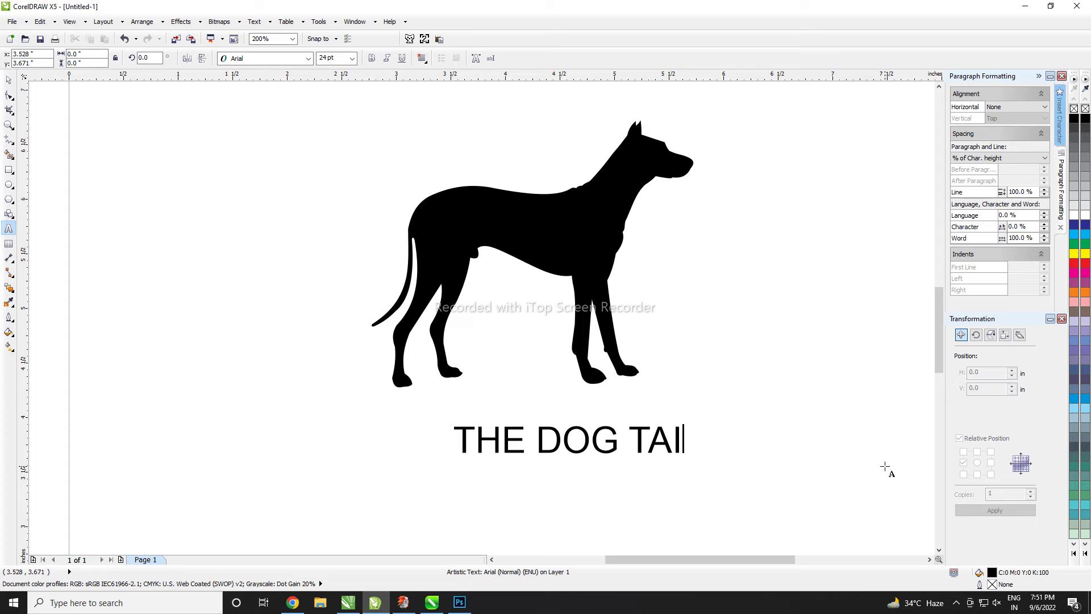
key(ctrl+space)
Step: Centre the caption horizontally under the dog and move it up closer
key(ctrl+a)
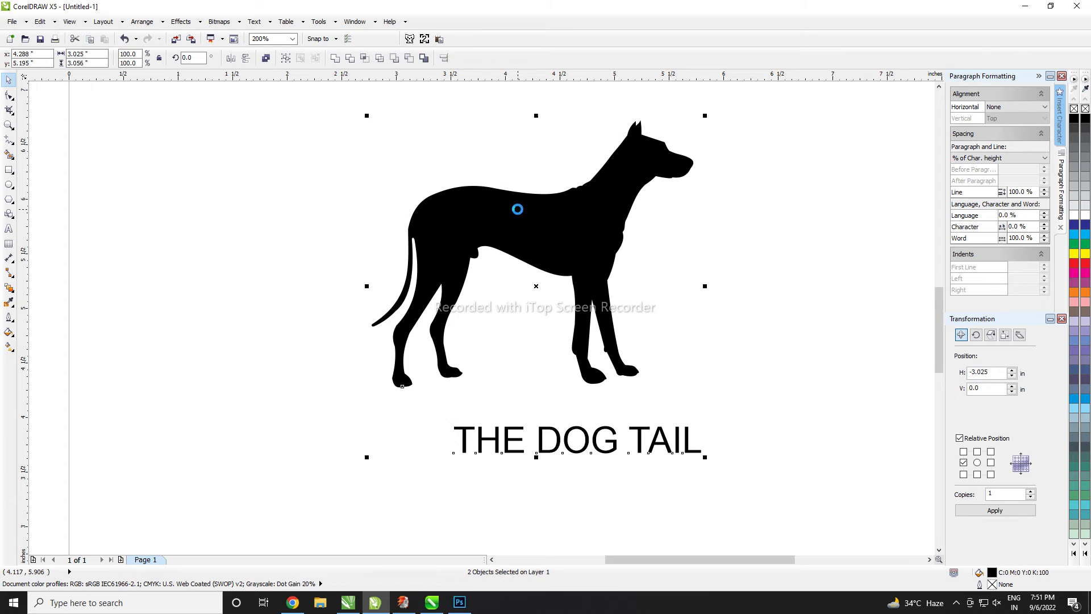
key(c)
click(258, 414)
click(483, 442)
scroll(485, 449, down, 1)
drag(542, 422, 543, 406)
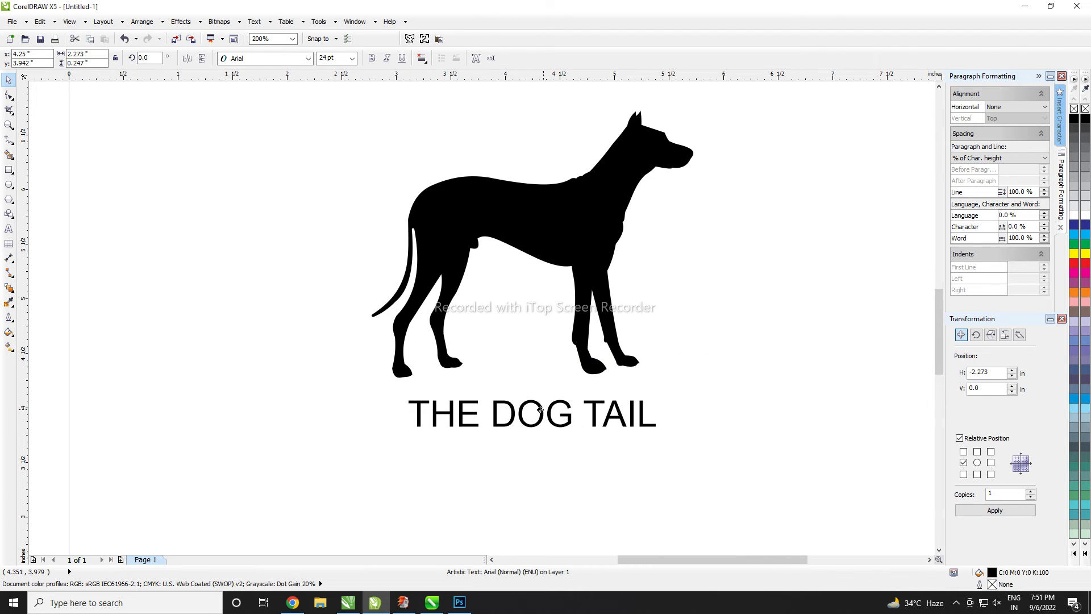
Step: Set the caption in the Arista font and start saving the drawing
click(309, 59)
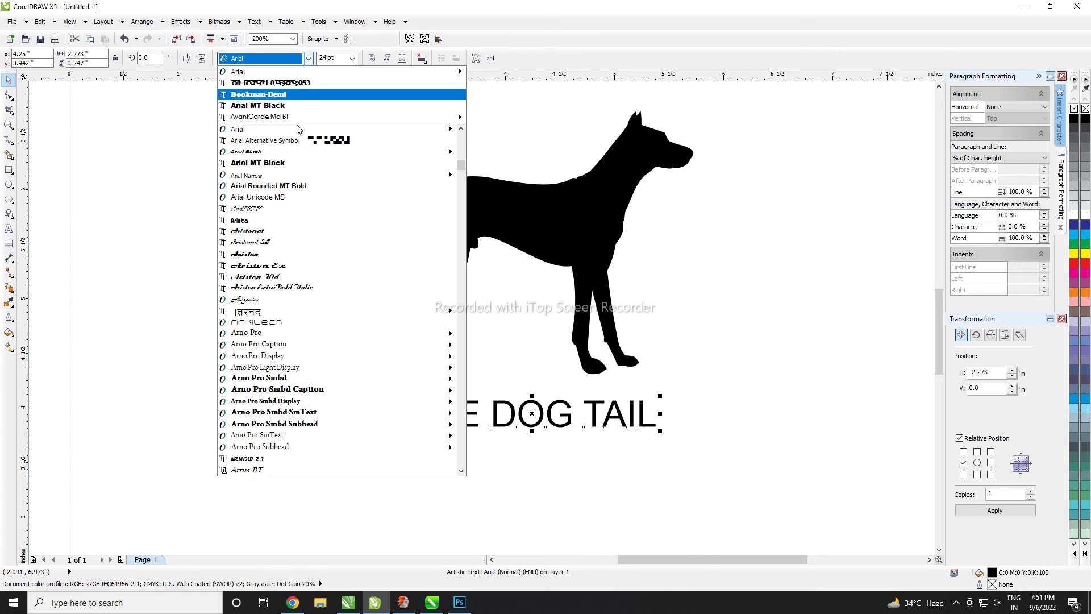
click(288, 220)
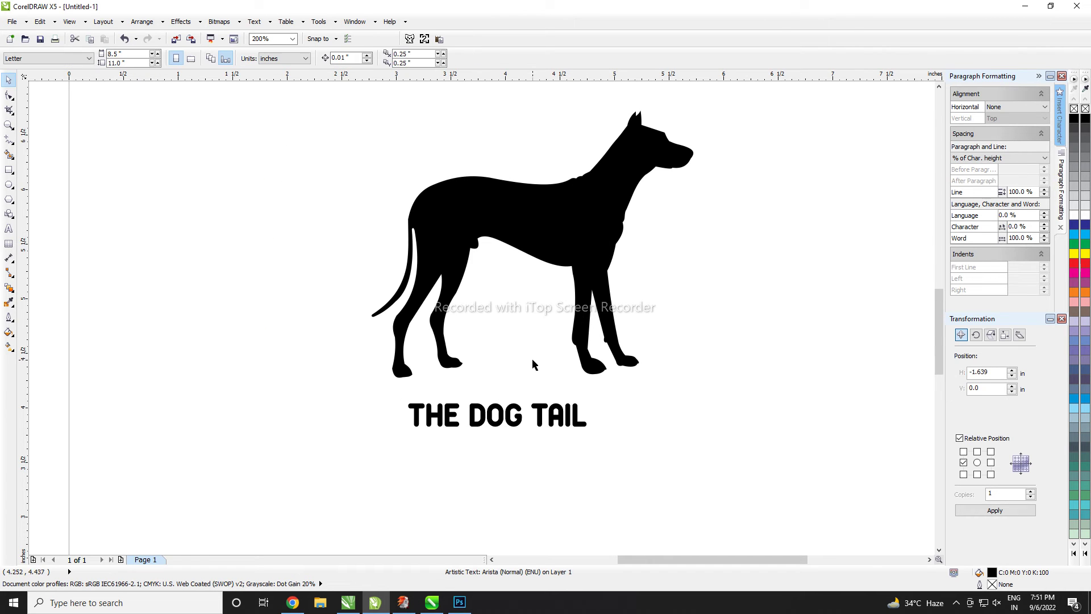
key(ctrl+s)
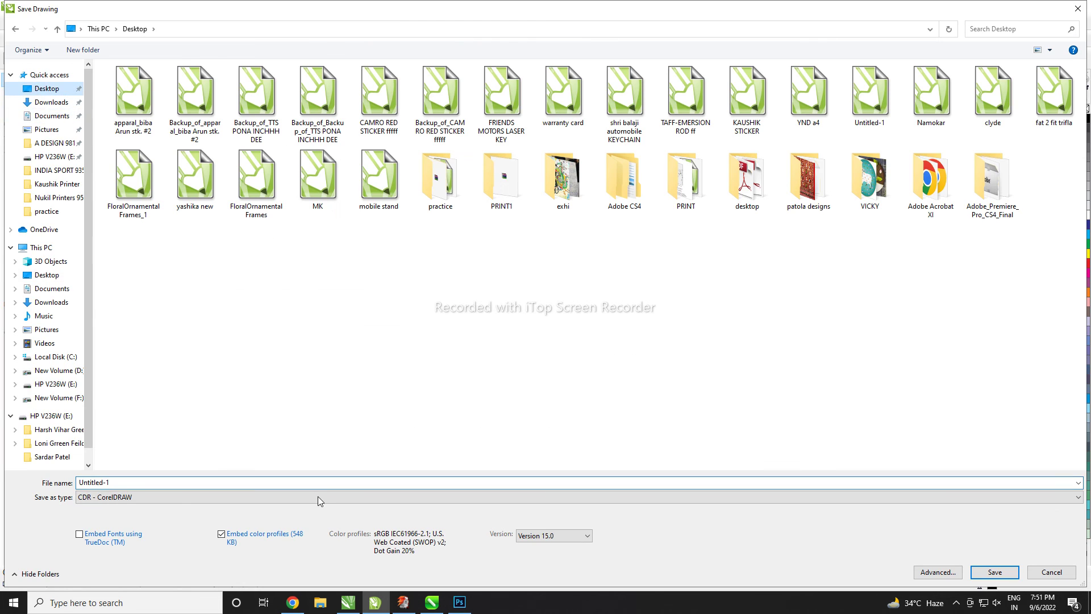
Step: Save the drawing as DOG and change the caption font to Arno Pro Smbd SmText
text(G)
key(Return)
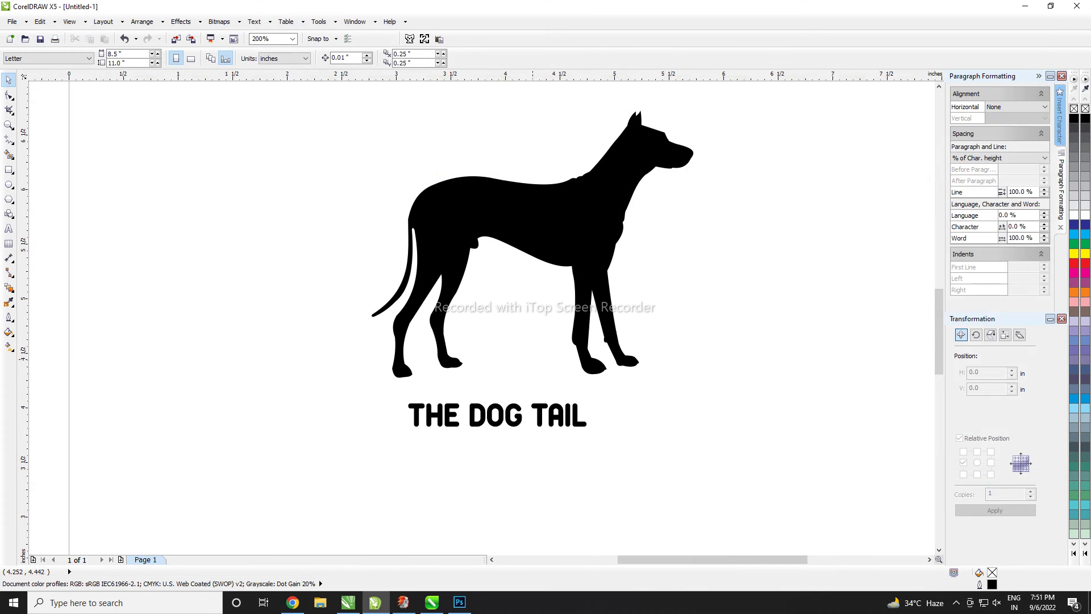
click(411, 417)
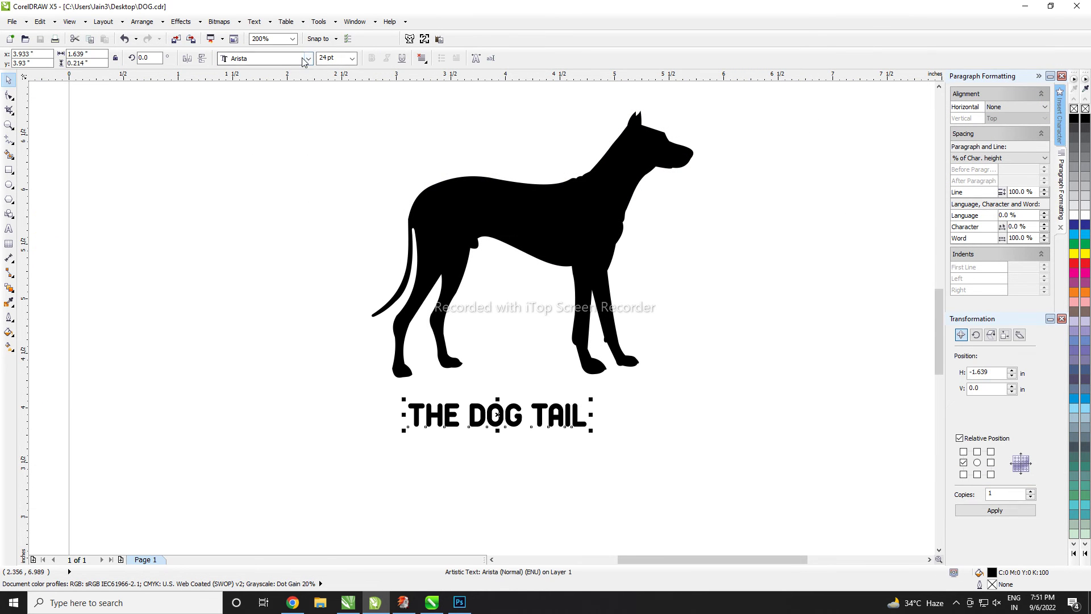
click(307, 59)
key(Down)
key(Down)
key(Down)
key(Down)
key(Down)
key(Down)
key(Down)
key(Down)
key(Down)
key(Down)
key(Down)
key(Down)
key(Down)
key(Down)
key(Down)
key(Down)
key(Return)
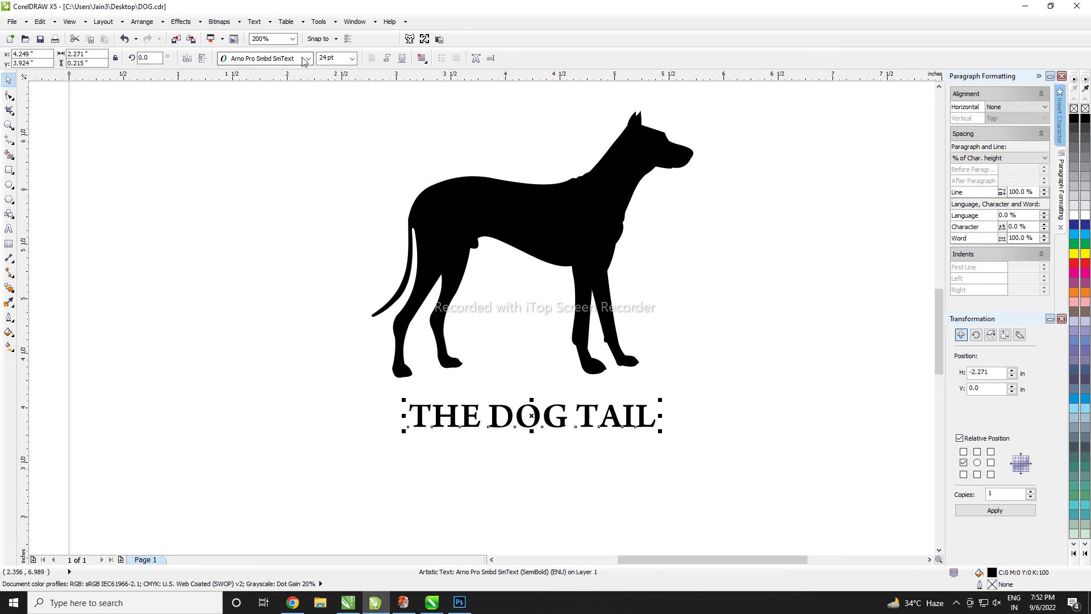
key(F3)
click(545, 458)
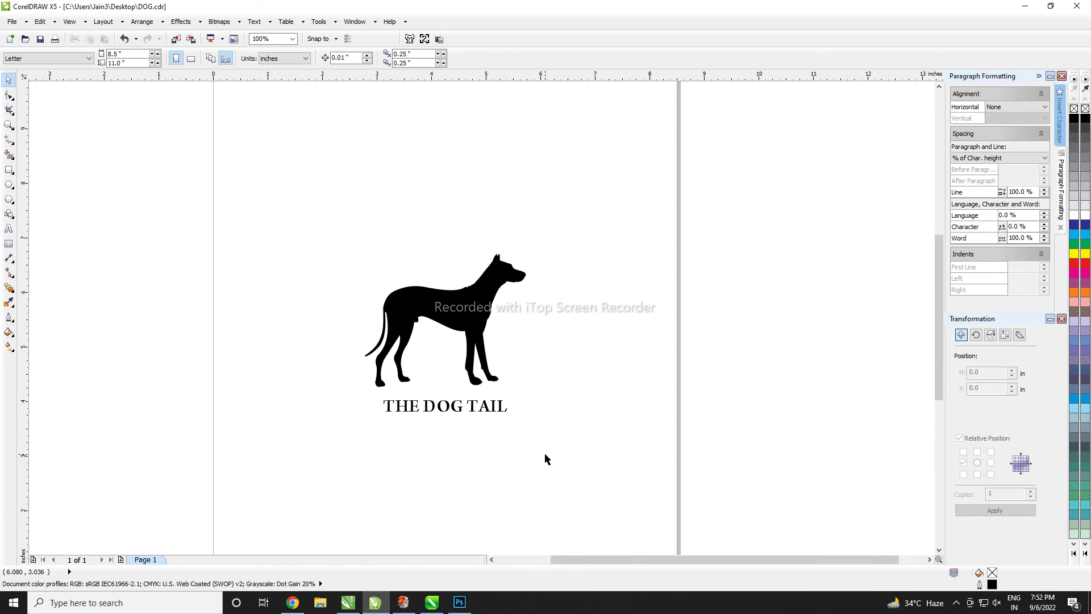
Step: Move the dog silhouette down to sit just above the caption
click(480, 293)
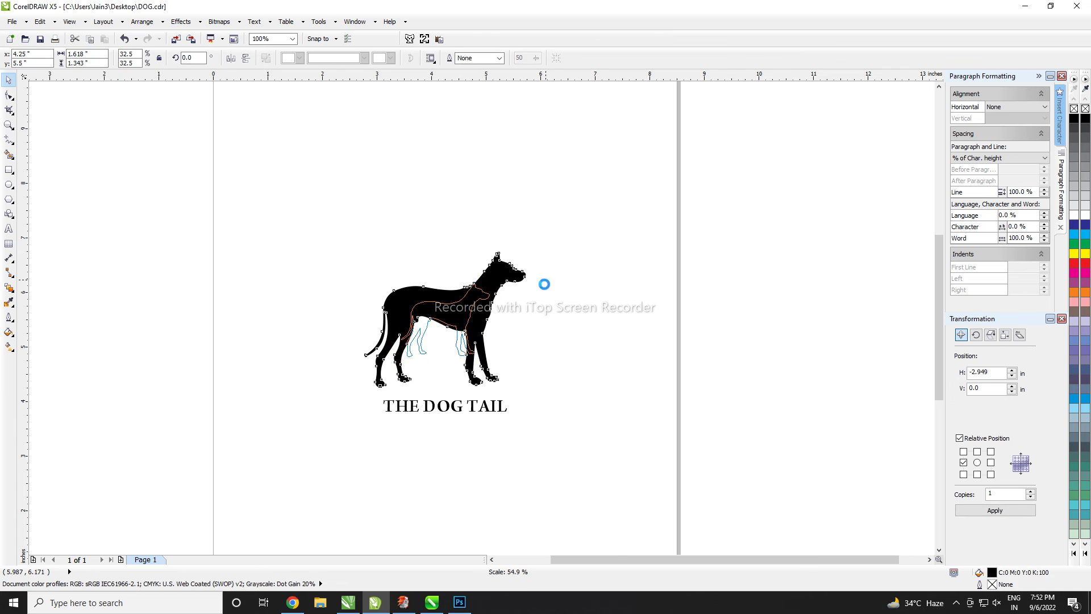
scroll(476, 285, up, 1)
drag(484, 278, 485, 353)
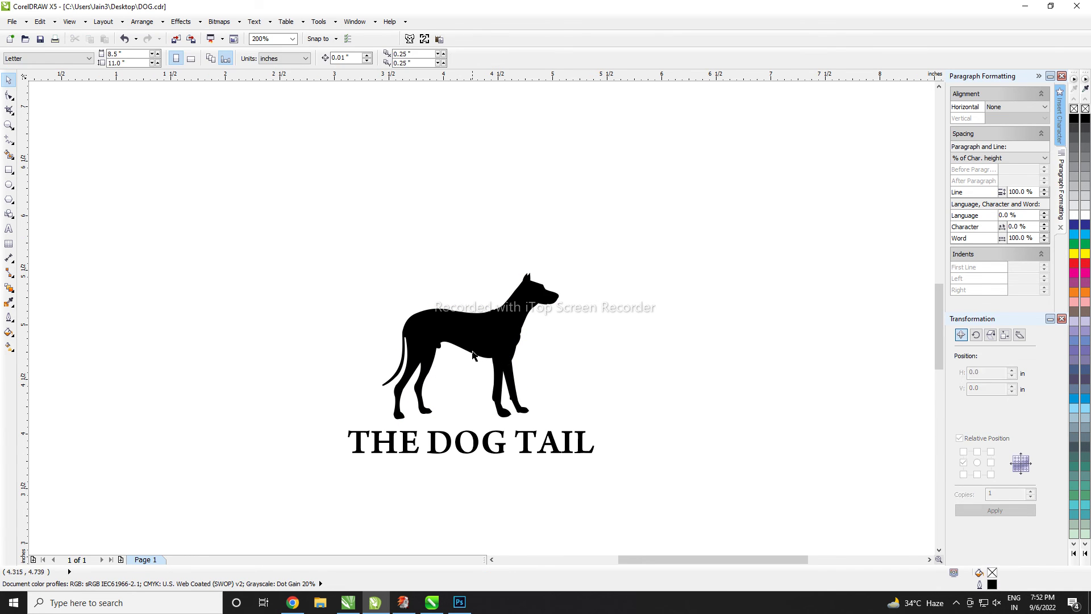
drag(575, 432, 575, 432)
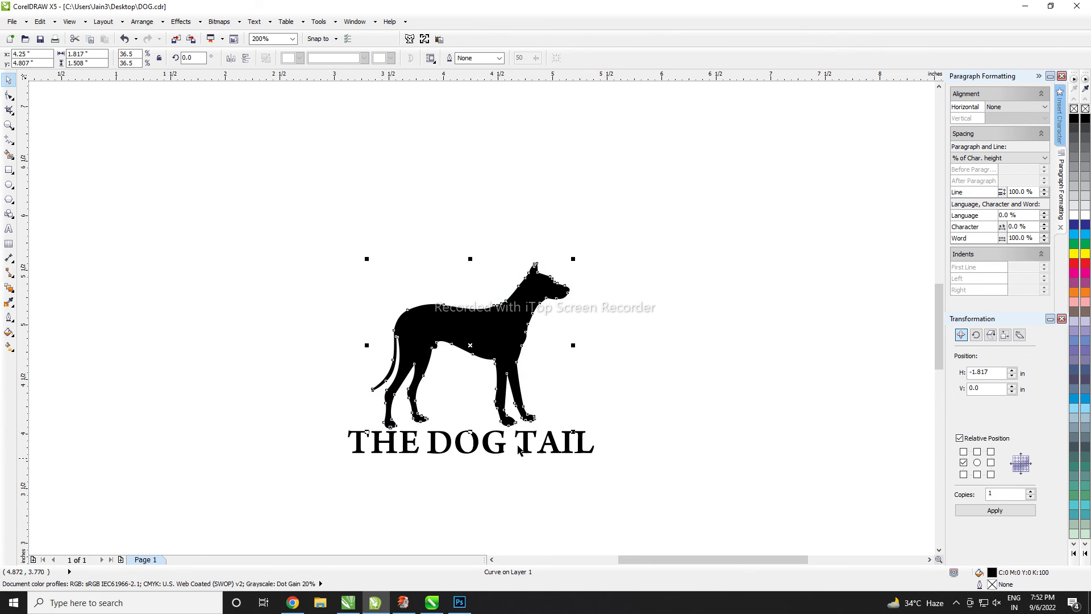
click(490, 484)
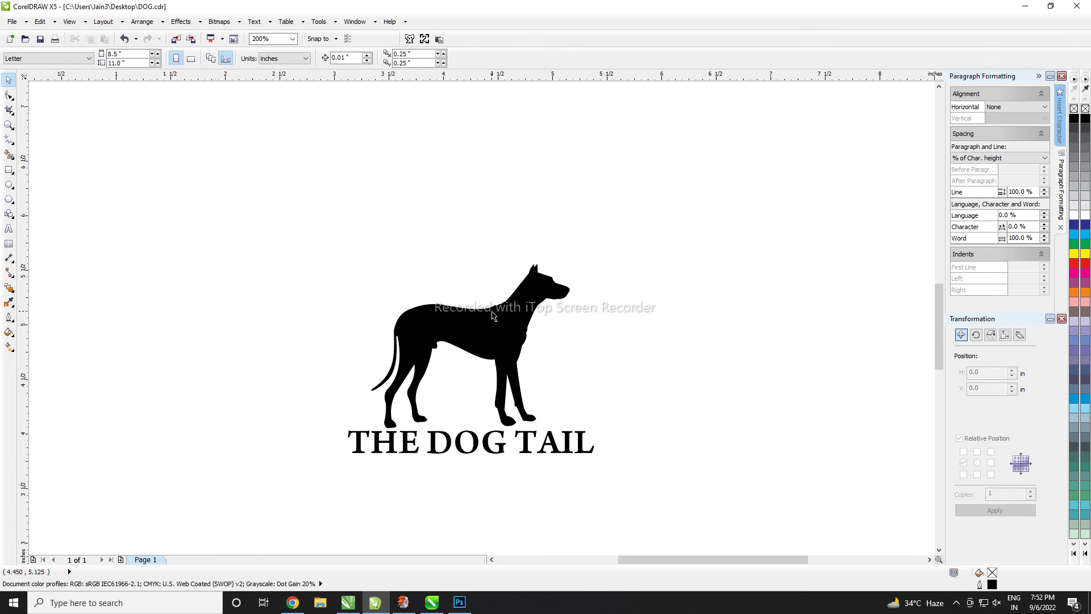
scroll(493, 316, down, 1)
scroll(543, 410, up, 2)
Step: Shrink the caption to about 19.8 pt and centre-align its text
click(592, 327)
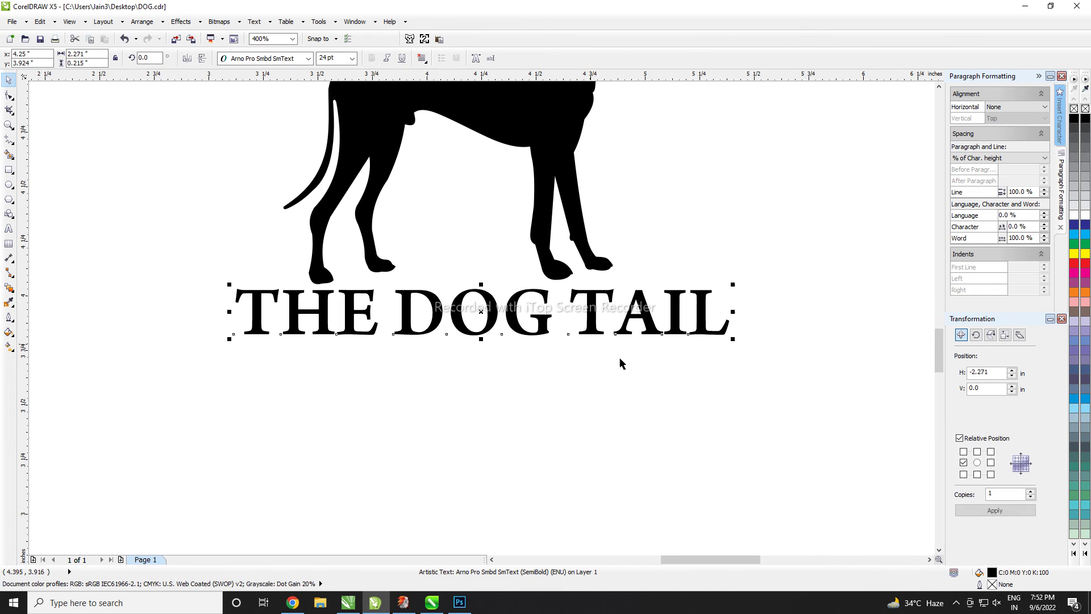
drag(733, 341, 690, 356)
double_click(615, 324)
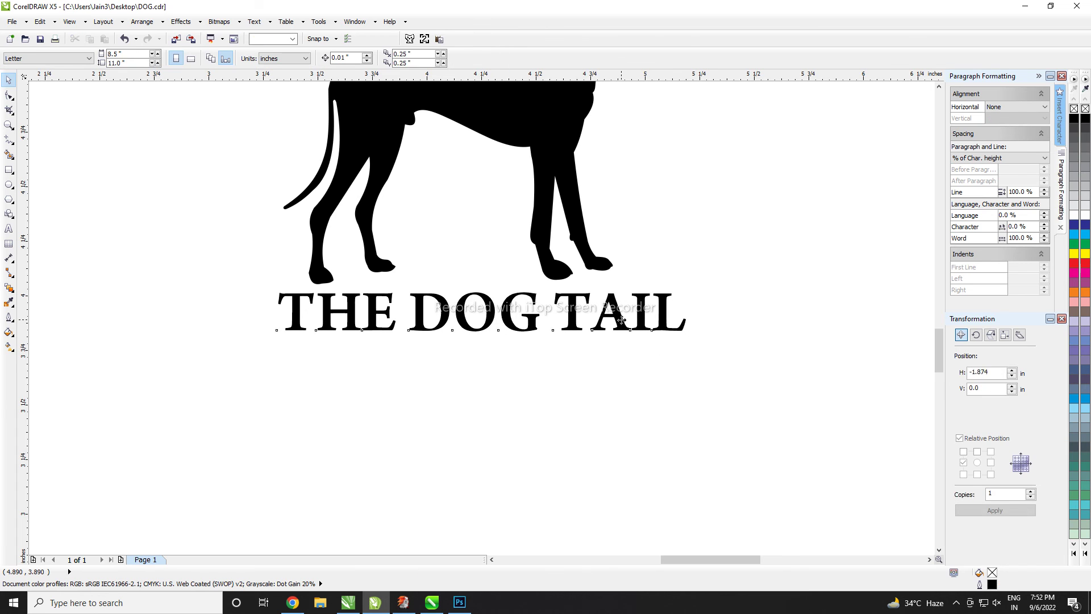
key(ctrl+a)
key(ctrl+e)
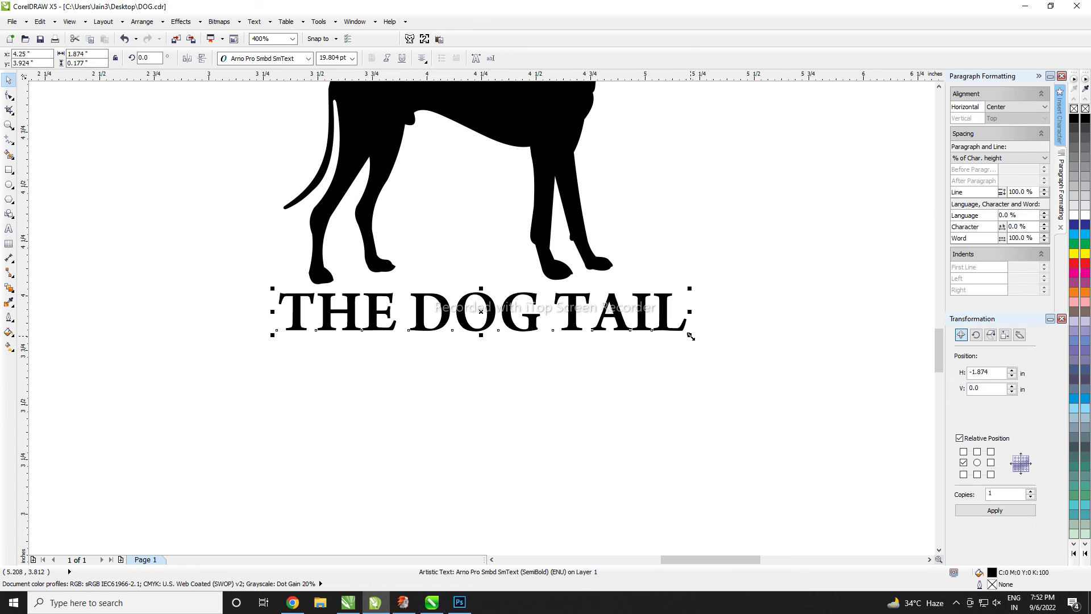
Step: Widen the caption's letter and word spacing with the Shape tool
key(F10)
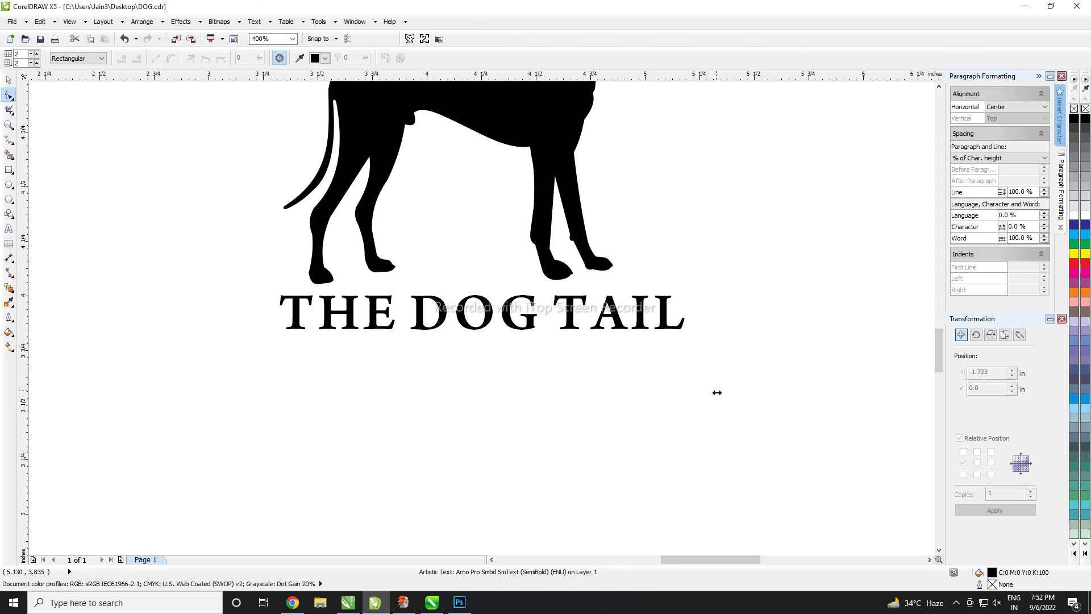
drag(672, 336, 714, 449)
scroll(476, 423, down, 2)
key(space)
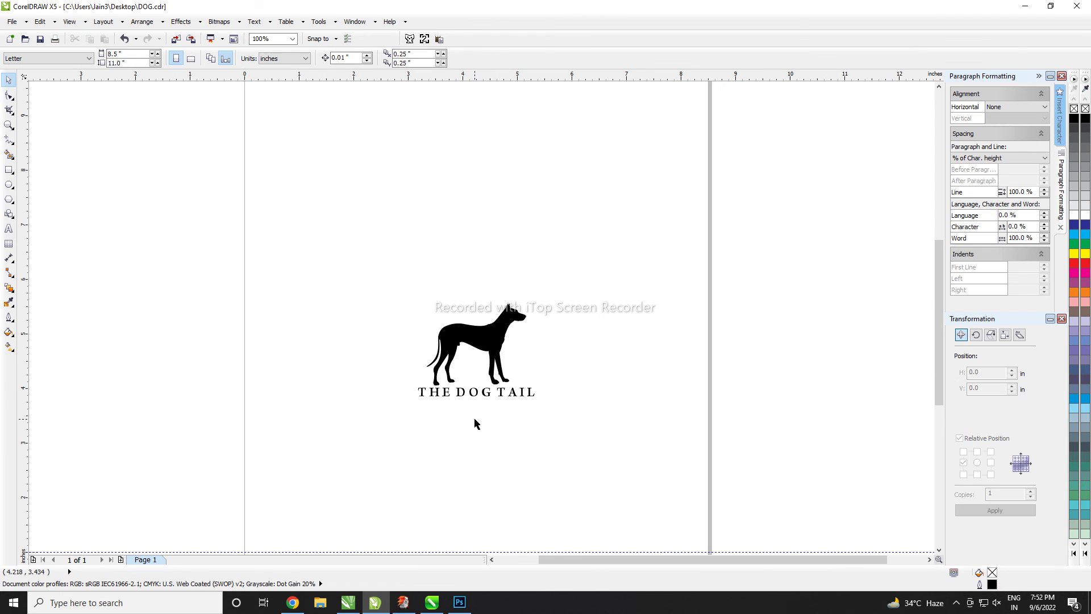
key(ctrl+a)
scroll(483, 363, up, 1)
click(699, 354)
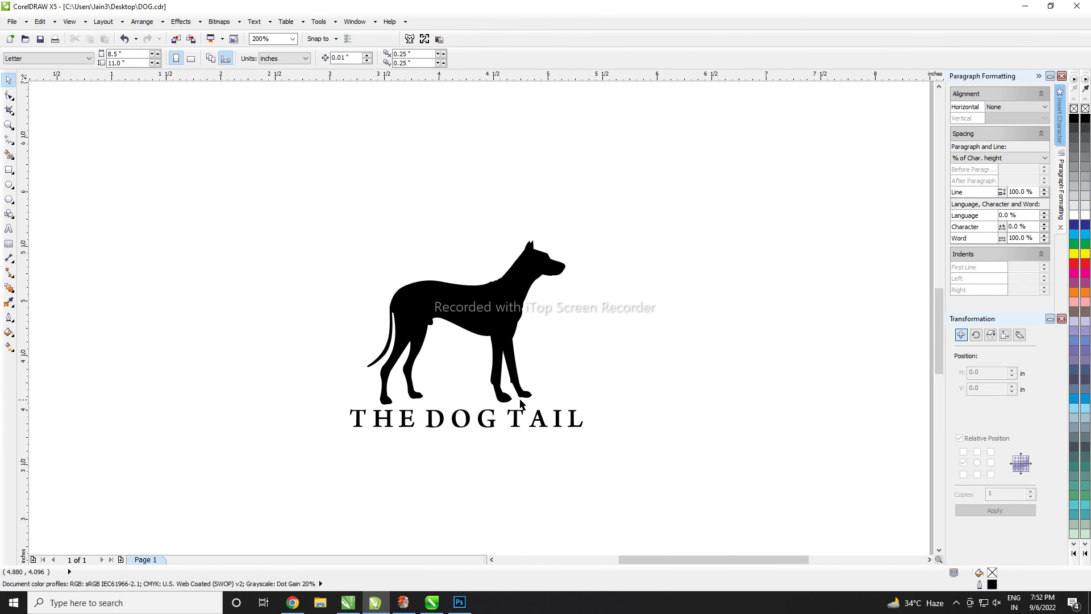